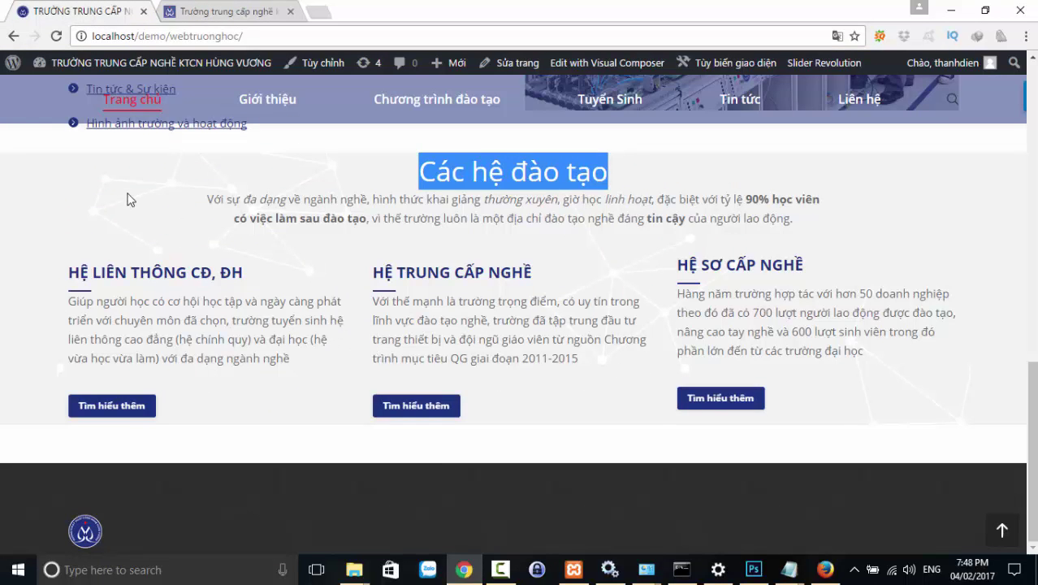
- Open the homepage in the Visual Composer frontend editor and review the Tin tức & Sự kiện section on the reference site
{"action": "mouse_move", "coordinate": [162, 64]}
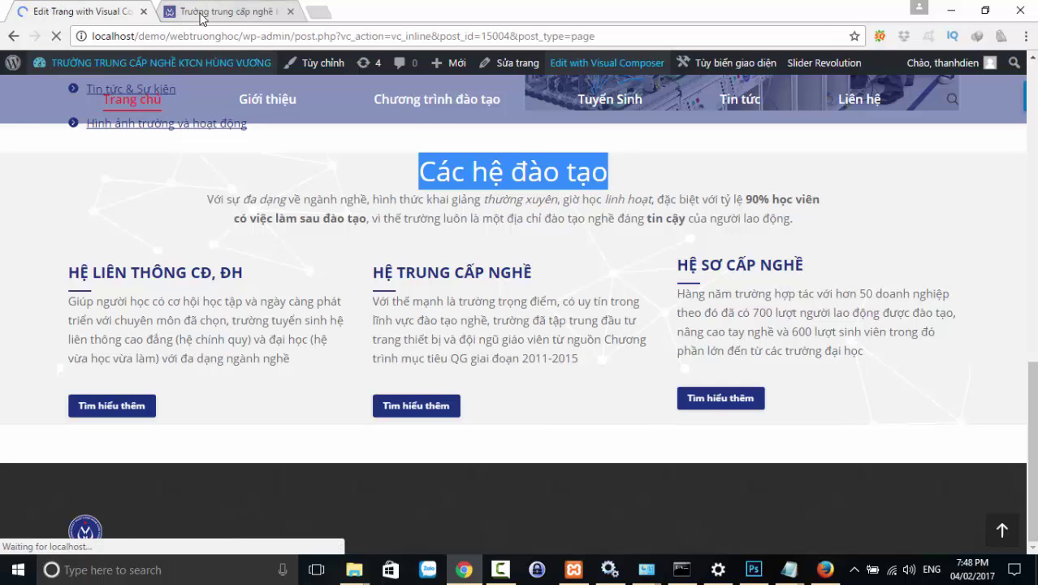
{"action": "key", "text": "ctrl+Tab"}
{"action": "scroll", "coordinate": [475, 282], "scroll_direction": "up", "scroll_amount": 1}
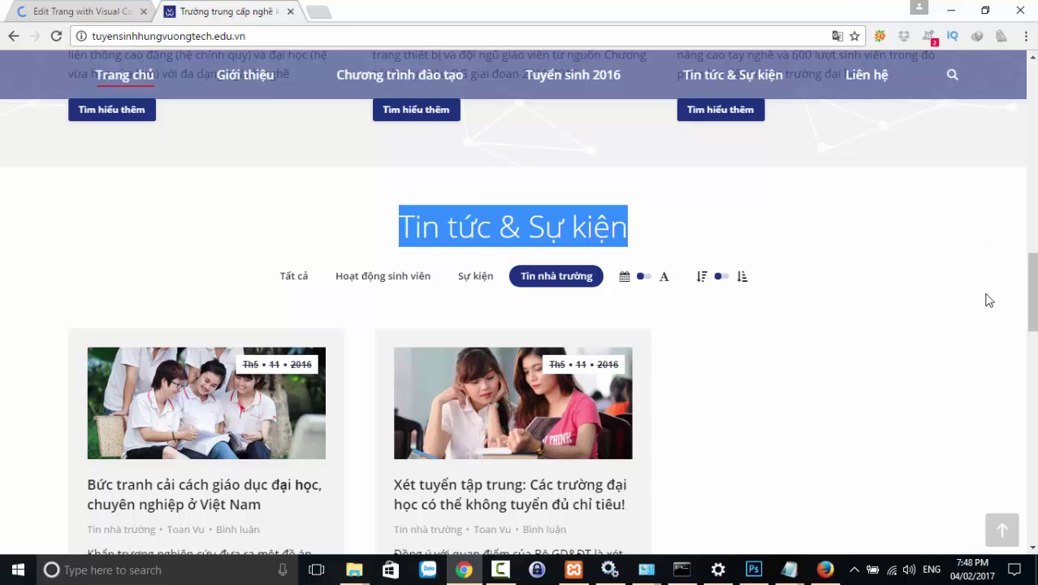
{"action": "scroll", "coordinate": [973, 419], "scroll_direction": "down", "scroll_amount": 4}
{"action": "scroll", "coordinate": [520, 313], "scroll_direction": "up", "scroll_amount": 3}
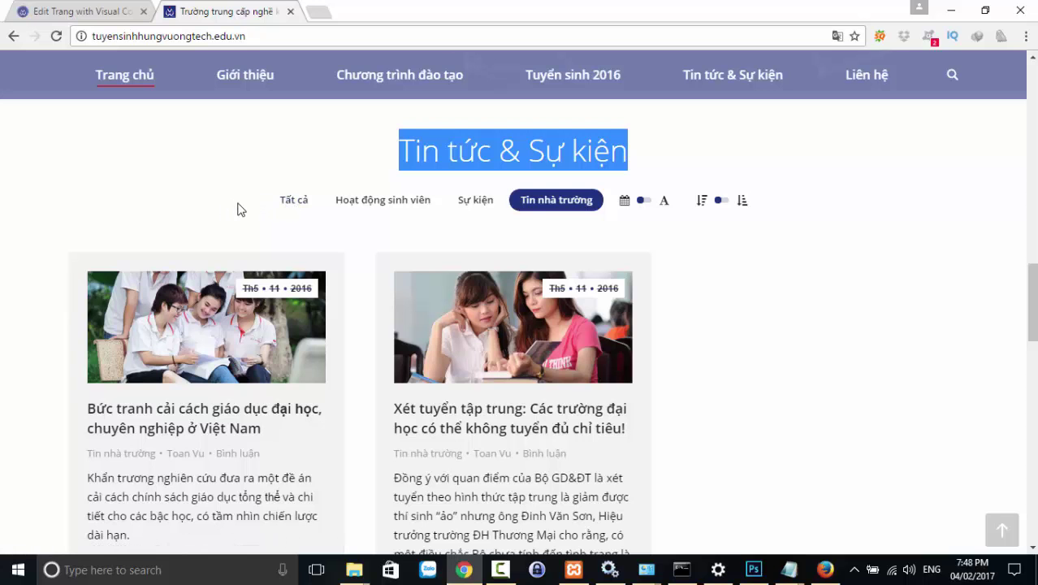
- Return to the homepage editor and add an empty Row element below the three training programme columns
{"action": "left_click", "coordinate": [37, 13]}
{"action": "scroll", "coordinate": [441, 358], "scroll_direction": "down", "scroll_amount": 10}
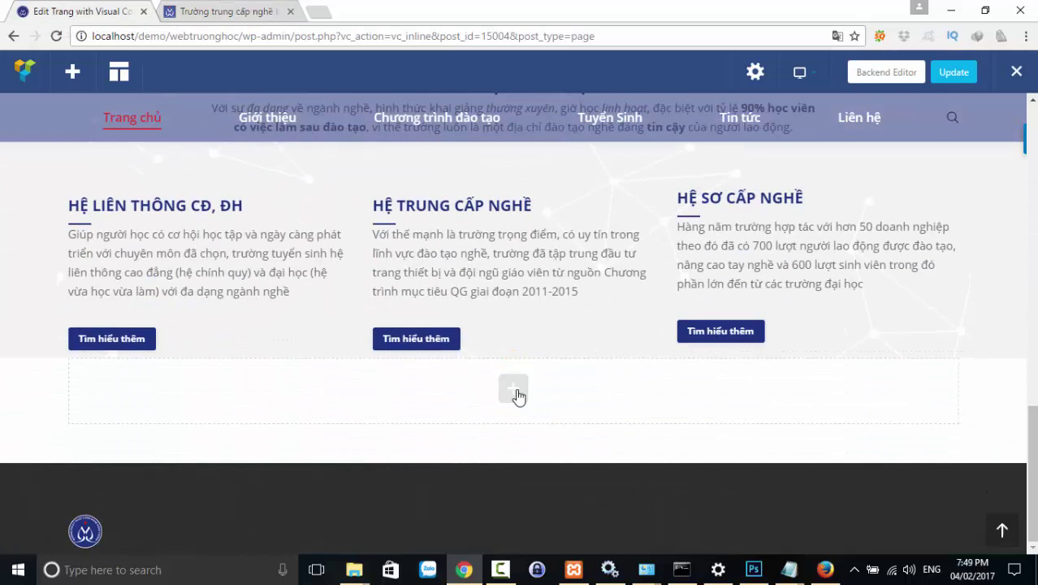
{"action": "left_click", "coordinate": [514, 389]}
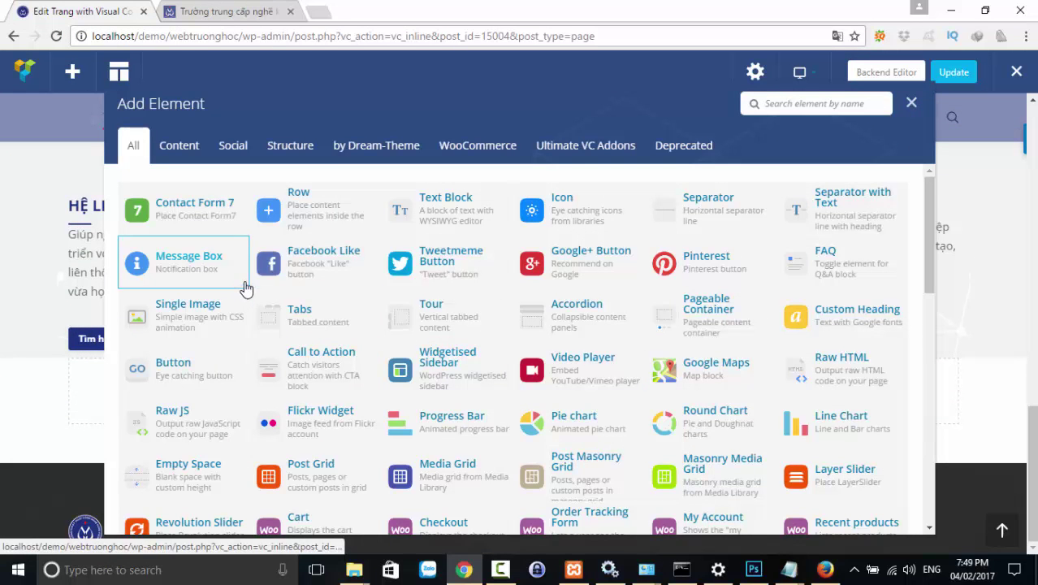
{"action": "left_click", "coordinate": [298, 212]}
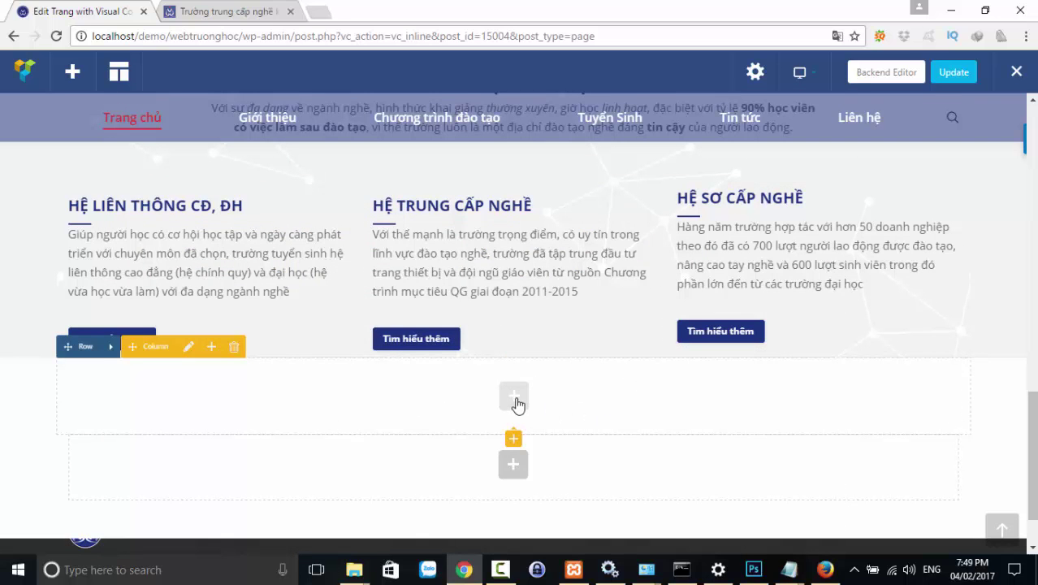
- Insert a Headings element into the new empty row
{"action": "left_click", "coordinate": [513, 397]}
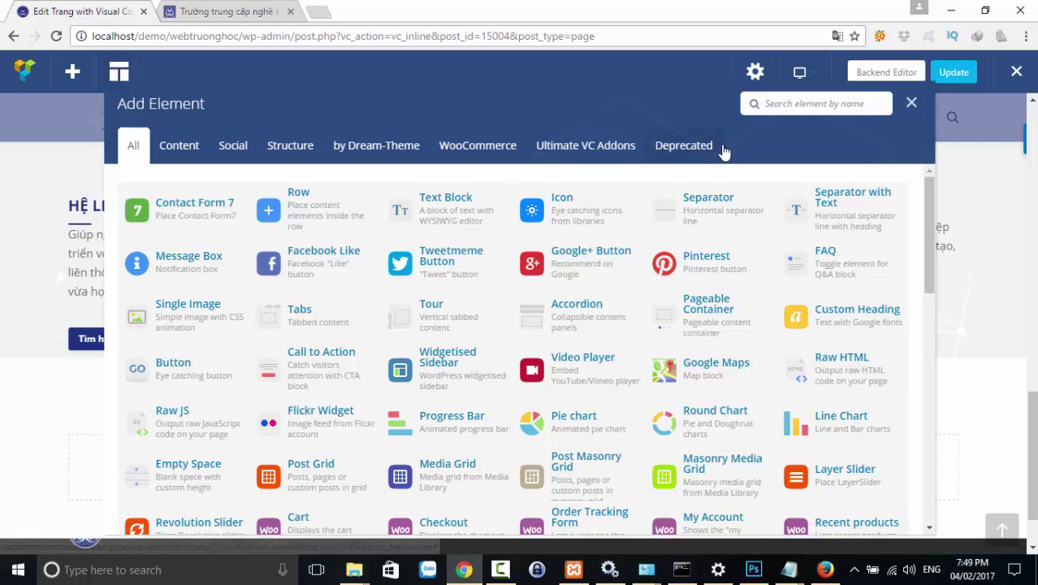
{"action": "type", "text": "he"}
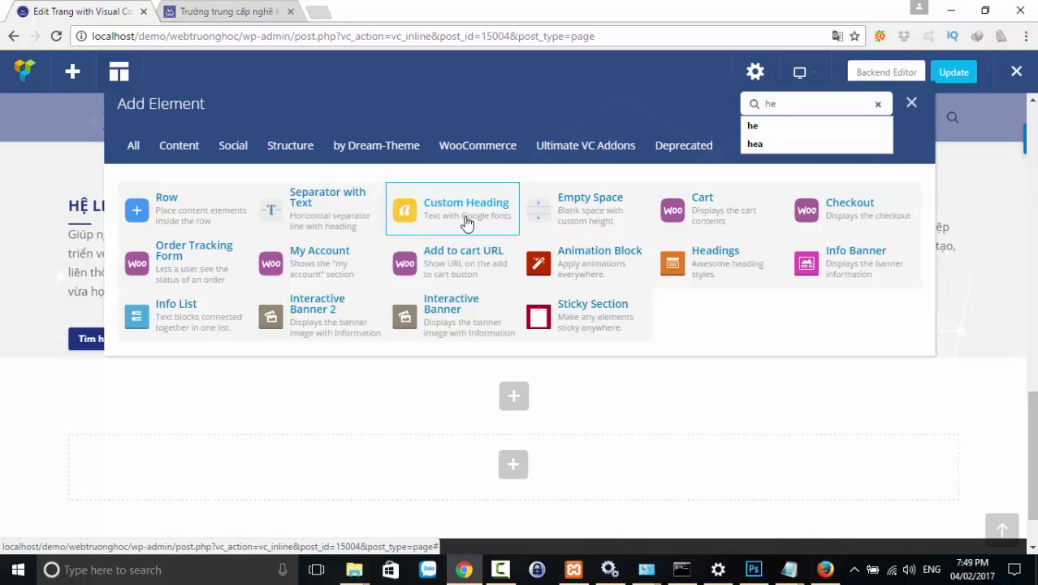
{"action": "left_click", "coordinate": [697, 277]}
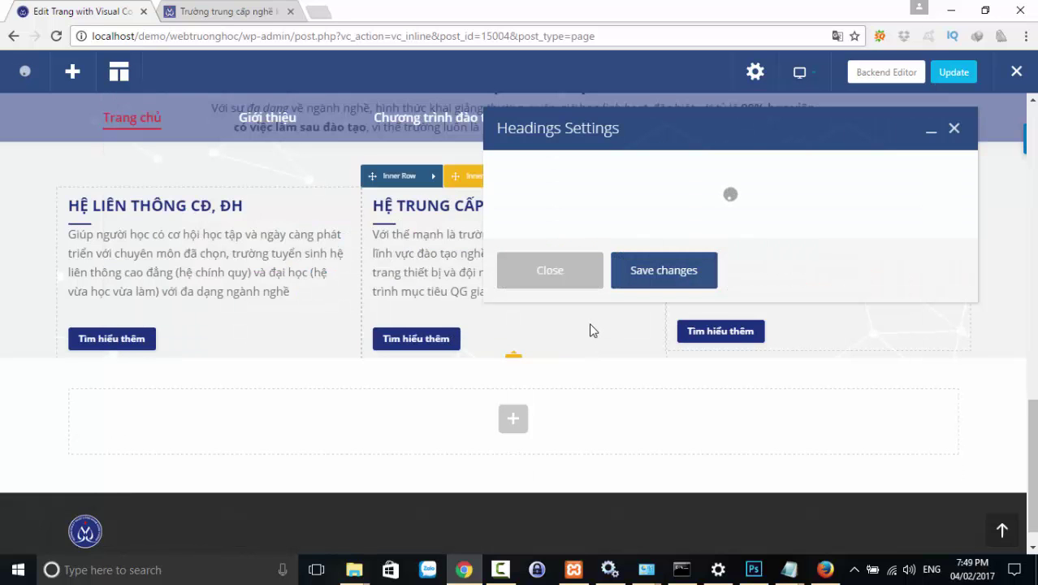
- Set the heading's title to "Tin tức & Sự kiện", copied from the reference site, and save the changes
{"action": "left_click", "coordinate": [537, 245]}
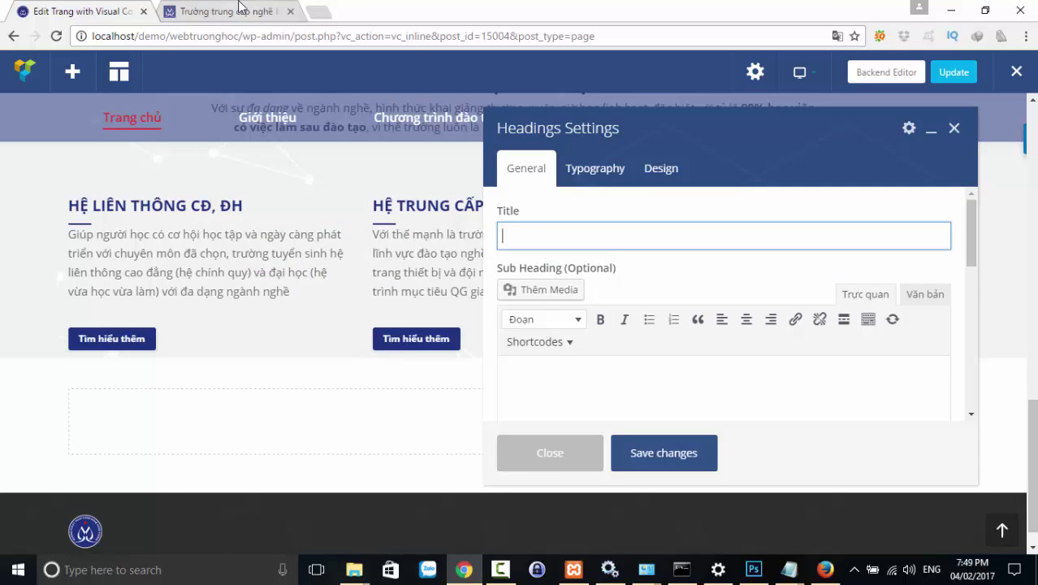
{"action": "left_click", "coordinate": [236, 12]}
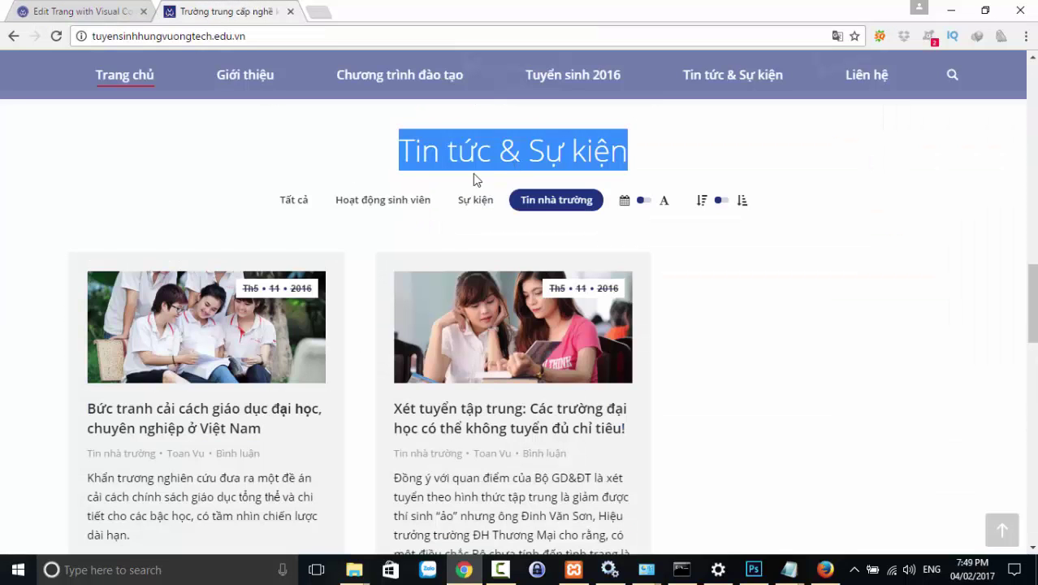
{"action": "left_click", "coordinate": [79, 11]}
{"action": "type", "text": "Tin tức & Sự kiện"}
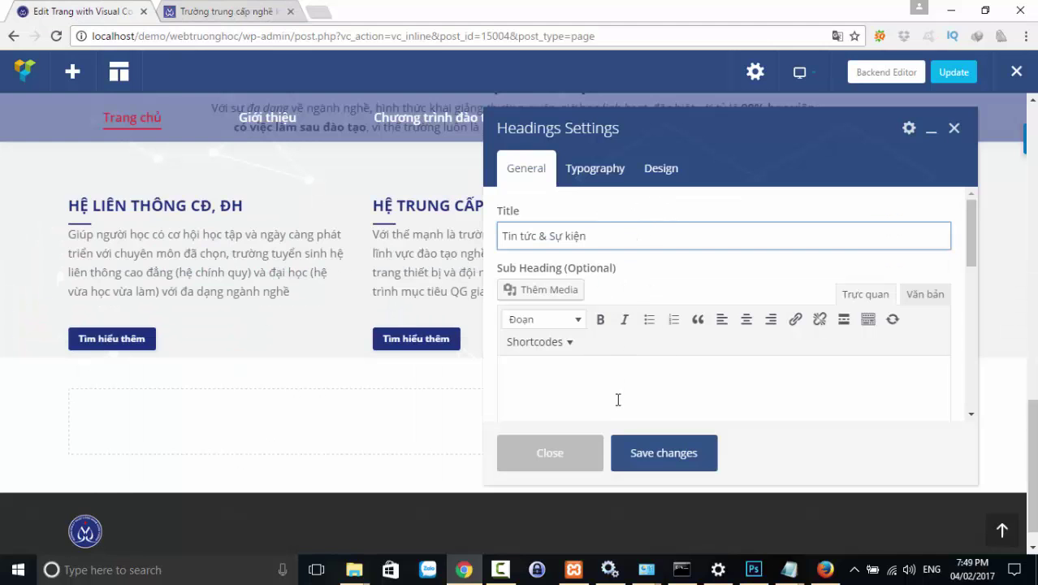
{"action": "left_click", "coordinate": [661, 450]}
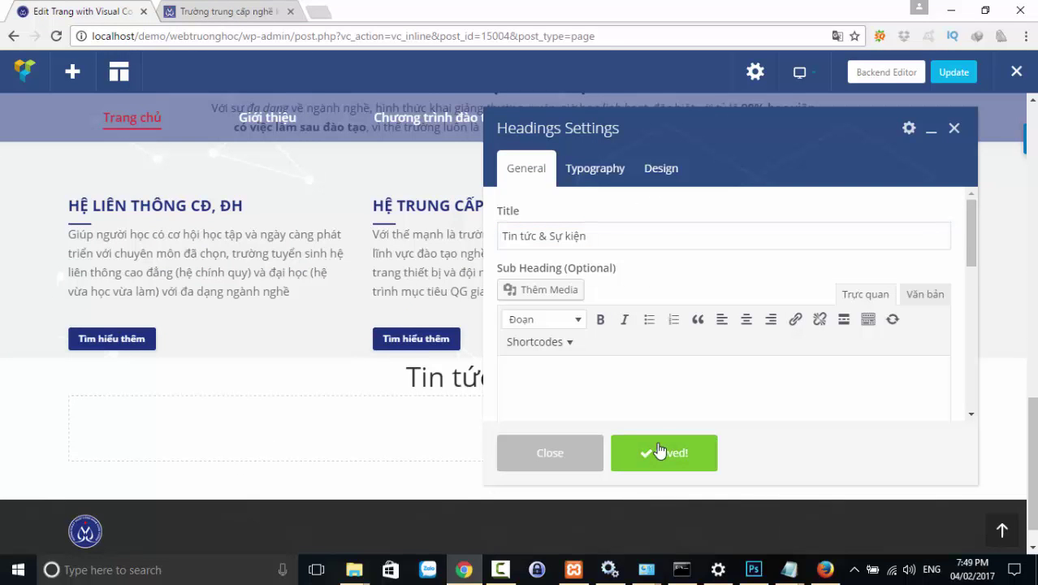
- Set the heading's font style to Bold and compare its look with the Tin tức & Sự kiện heading on the reference site
{"action": "scroll", "coordinate": [589, 321], "scroll_direction": "down", "scroll_amount": 2}
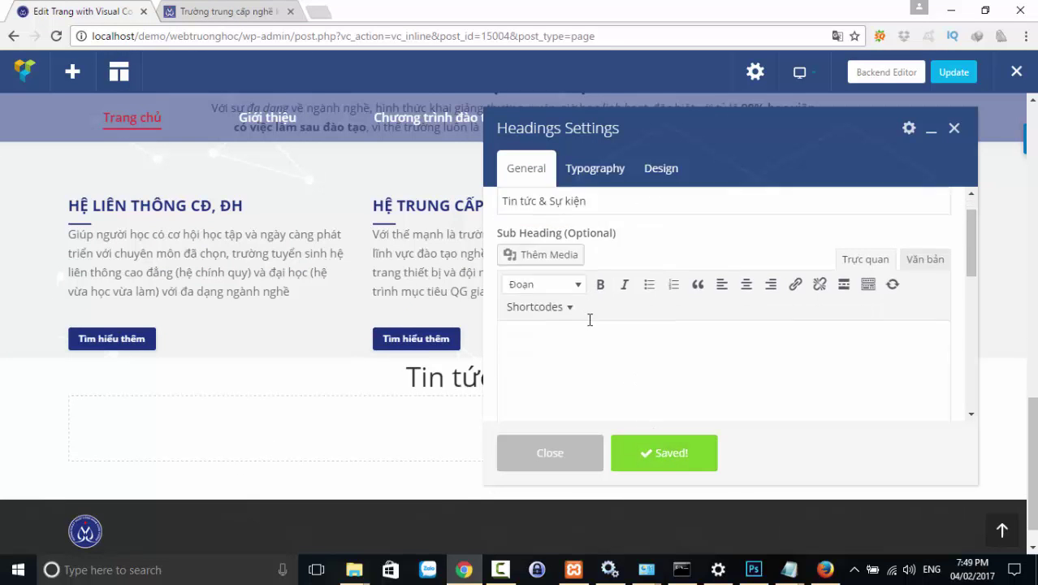
{"action": "left_click", "coordinate": [595, 169]}
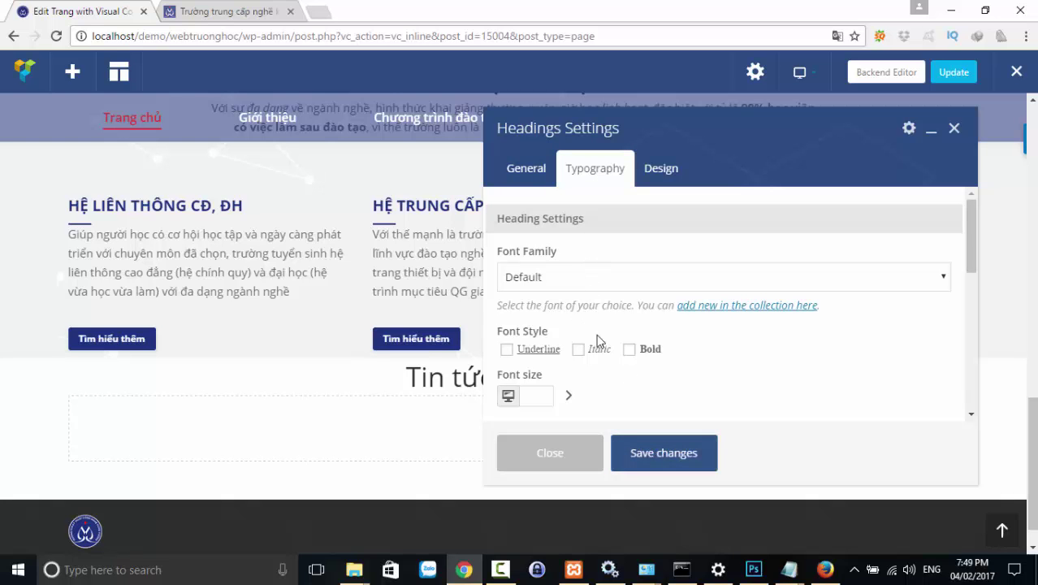
{"action": "left_click", "coordinate": [631, 350]}
{"action": "scroll", "coordinate": [618, 368], "scroll_direction": "down", "scroll_amount": 2}
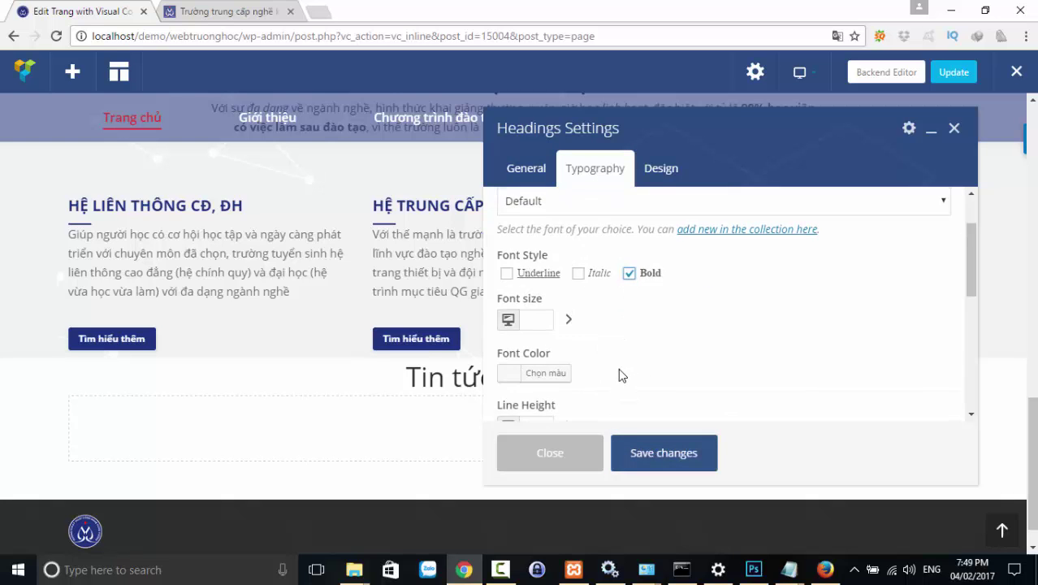
{"action": "left_click", "coordinate": [246, 19]}
{"action": "left_click", "coordinate": [673, 166]}
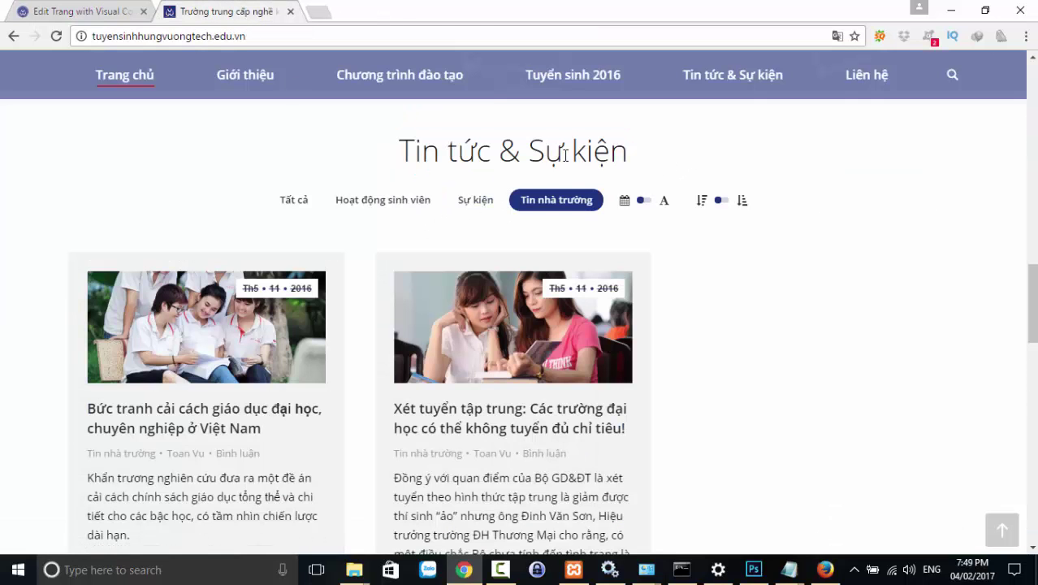
{"action": "left_click", "coordinate": [114, 12]}
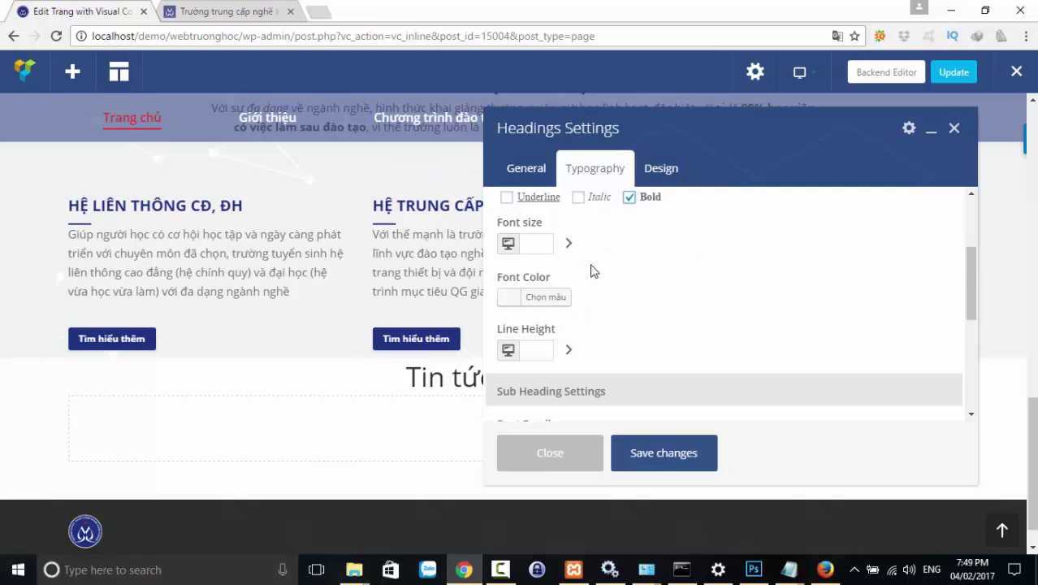
- Check the available subheading font families, keep Default, and save and close the heading settings
{"action": "scroll", "coordinate": [592, 268], "scroll_direction": "down", "scroll_amount": 4}
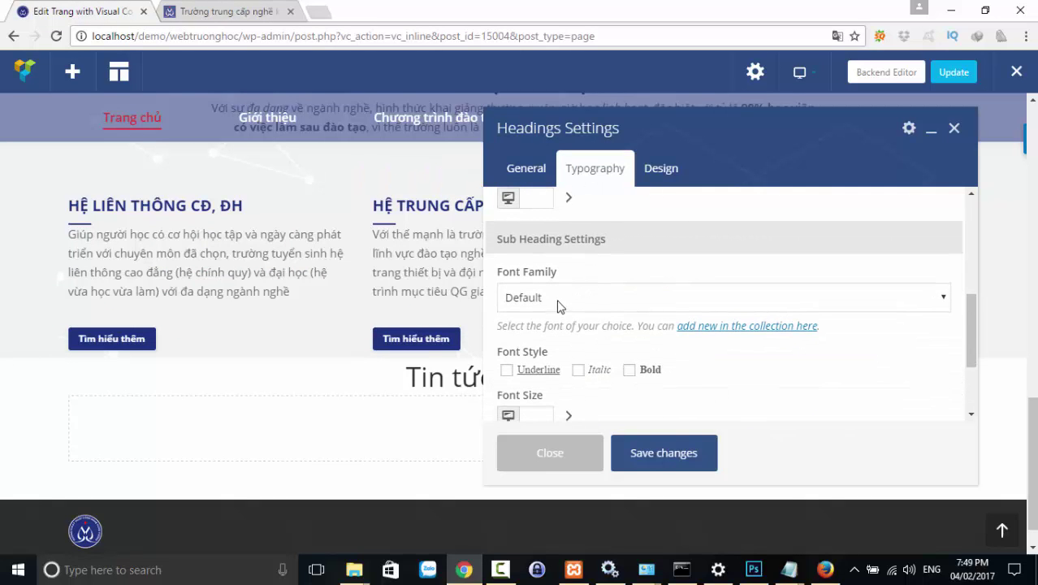
{"action": "left_click", "coordinate": [563, 301]}
{"action": "left_click", "coordinate": [563, 302]}
{"action": "left_click", "coordinate": [563, 301]}
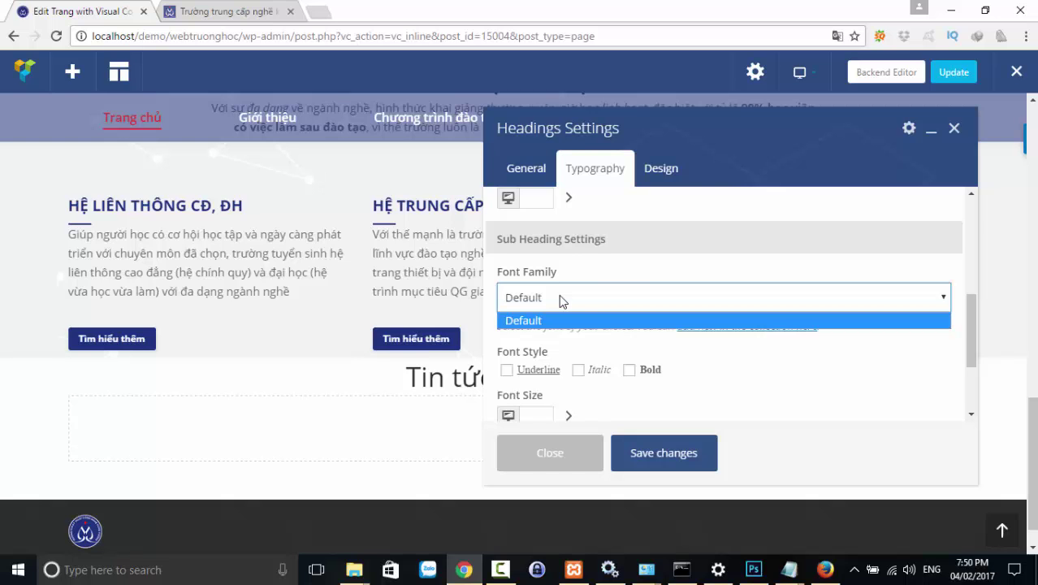
{"action": "left_click", "coordinate": [563, 302]}
{"action": "scroll", "coordinate": [563, 302], "scroll_direction": "down", "scroll_amount": 3}
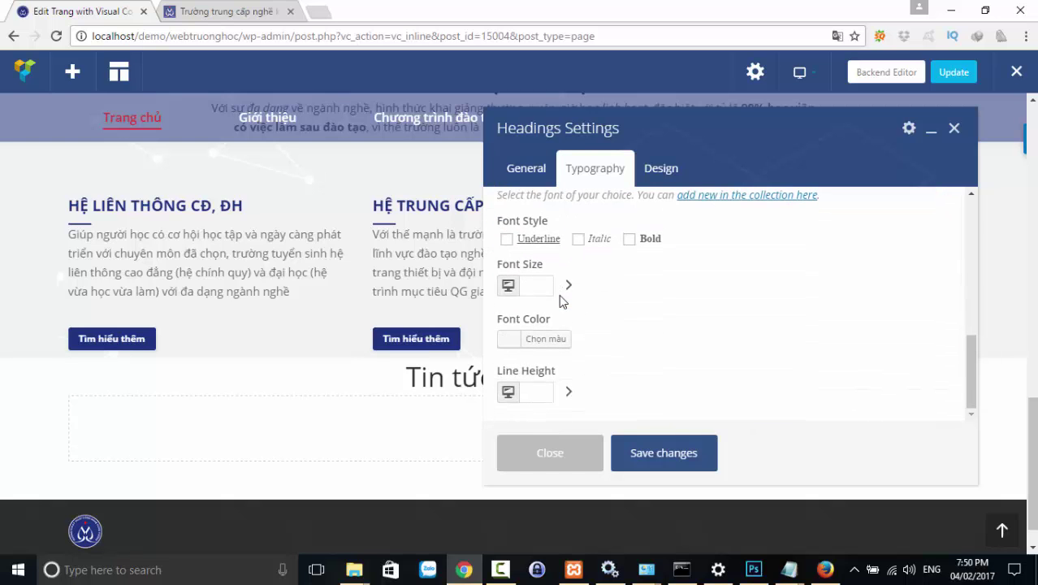
{"action": "left_click", "coordinate": [662, 457]}
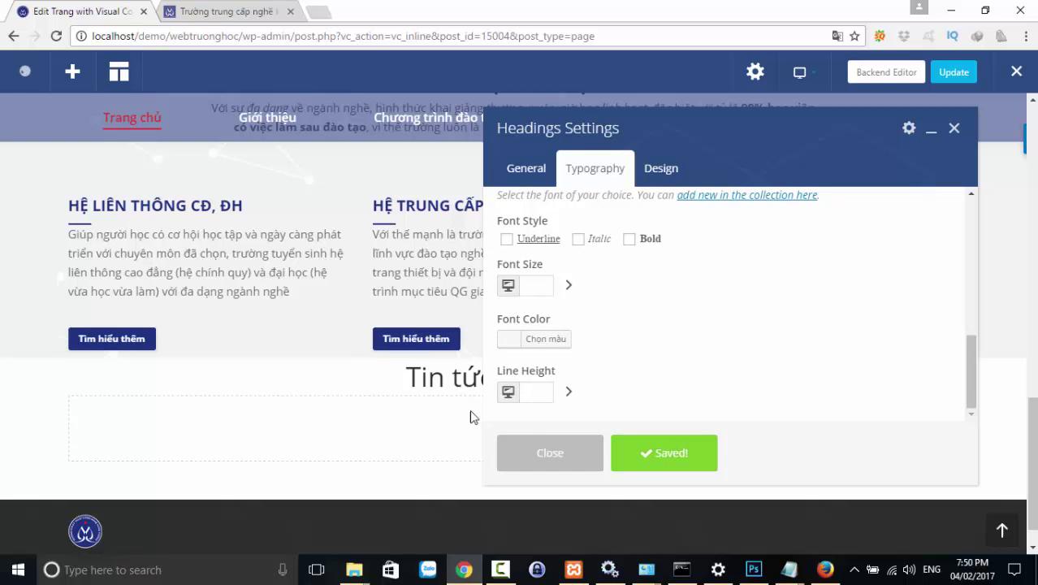
{"action": "left_click", "coordinate": [955, 130]}
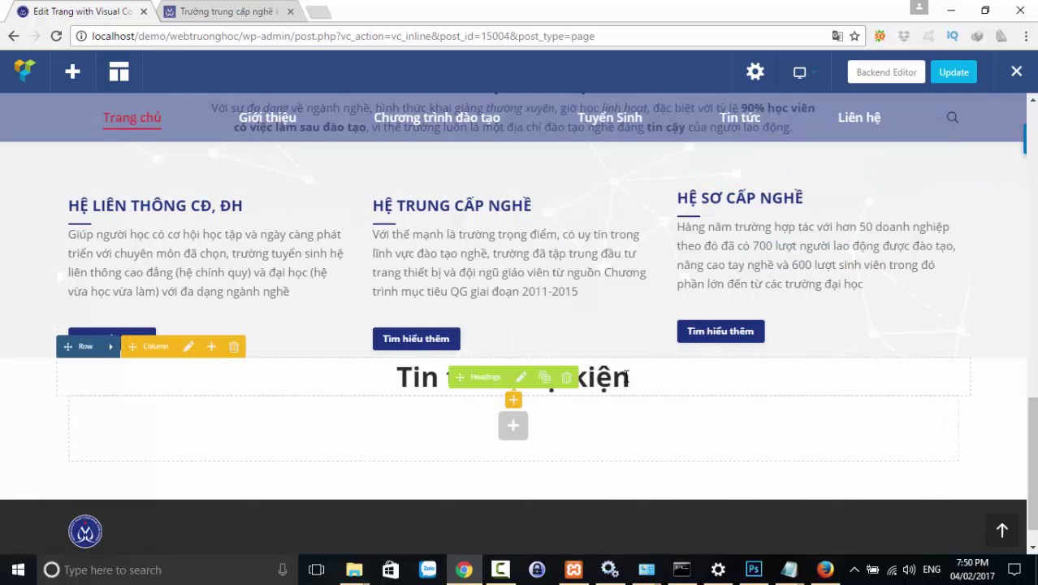
- Reopen the typography settings of the Tin tức & Sự kiện heading and turn off its Bold font style
{"action": "left_click", "coordinate": [521, 379]}
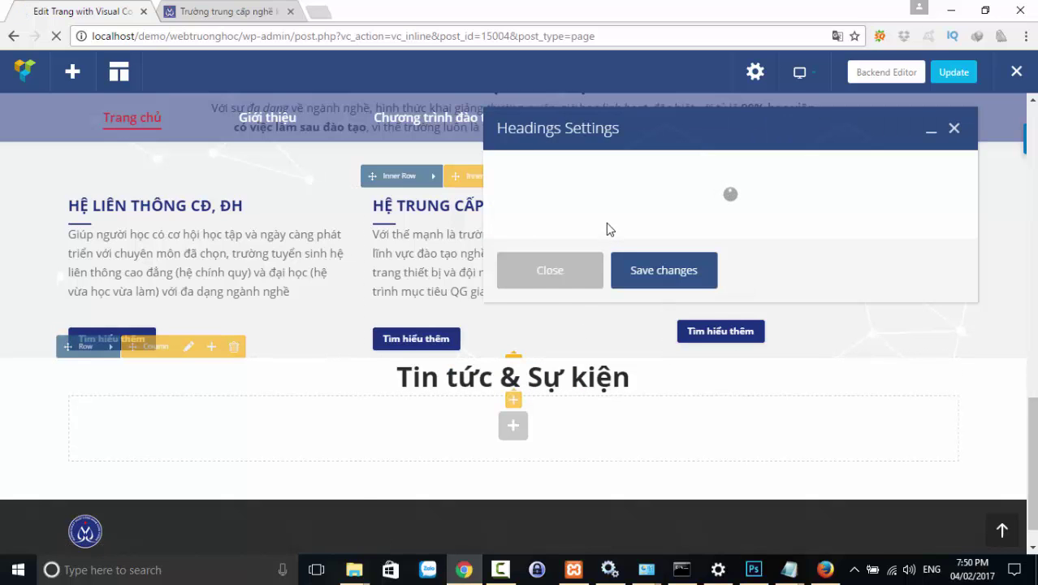
{"action": "left_click", "coordinate": [582, 177]}
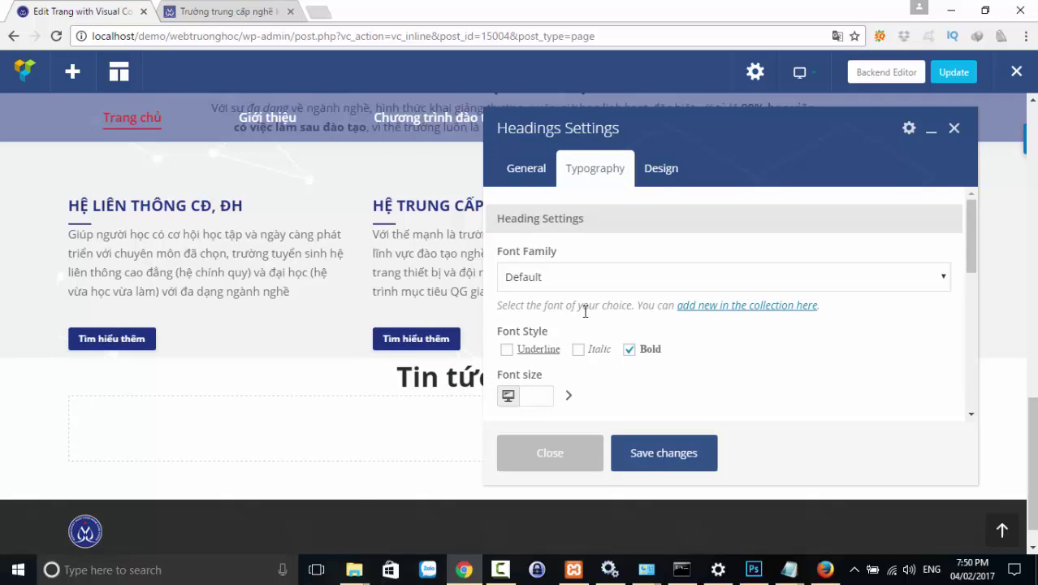
{"action": "scroll", "coordinate": [585, 313], "scroll_direction": "down", "scroll_amount": 1}
{"action": "scroll", "coordinate": [583, 317], "scroll_direction": "up", "scroll_amount": 1}
{"action": "scroll", "coordinate": [609, 300], "scroll_direction": "down", "scroll_amount": 1}
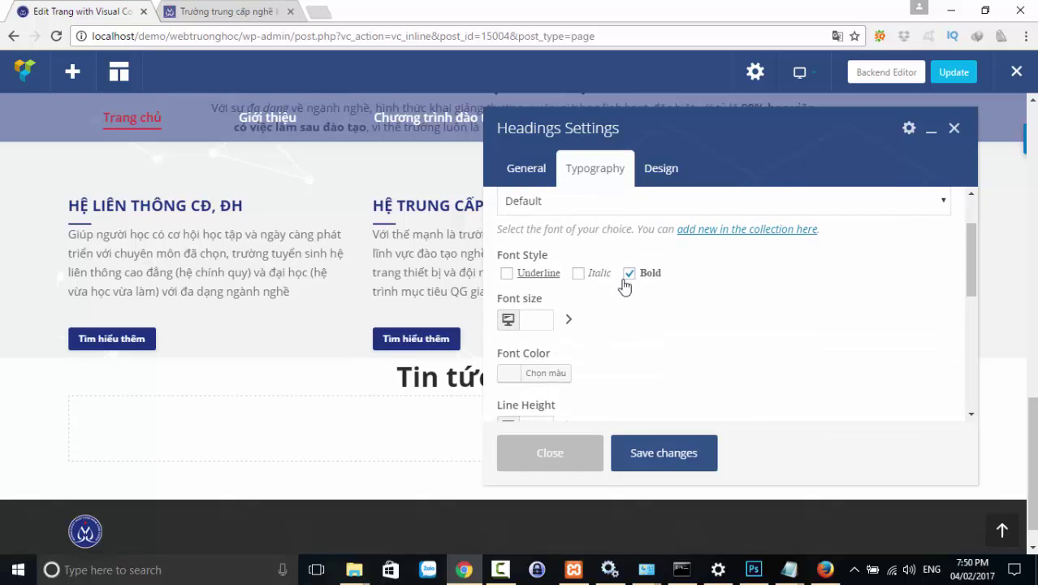
{"action": "left_click", "coordinate": [631, 274]}
{"action": "scroll", "coordinate": [601, 302], "scroll_direction": "up", "scroll_amount": 1}
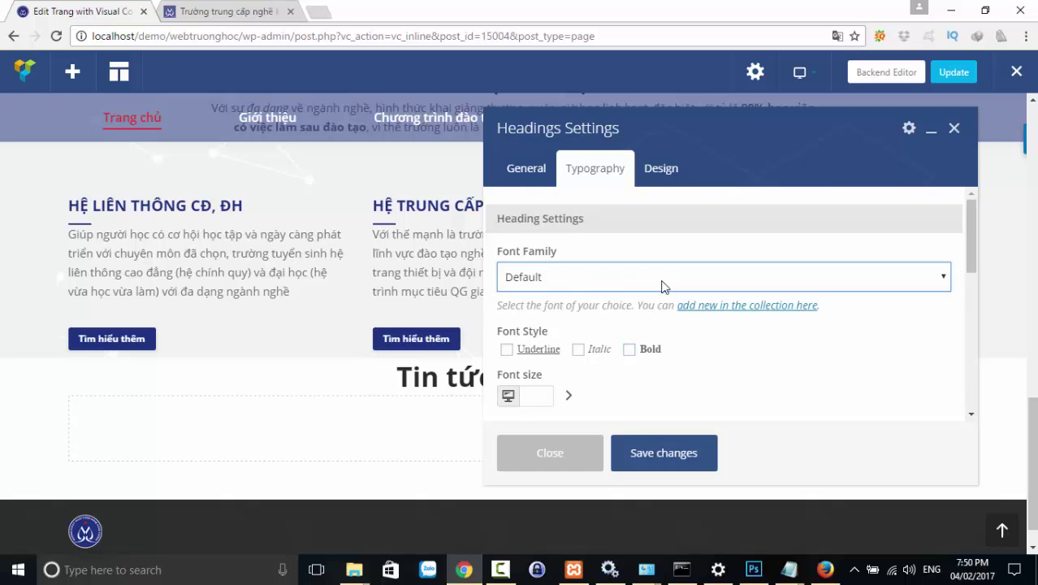
- Look over the heading's margin and typography options, and save and close the heading settings
{"action": "left_click", "coordinate": [653, 180]}
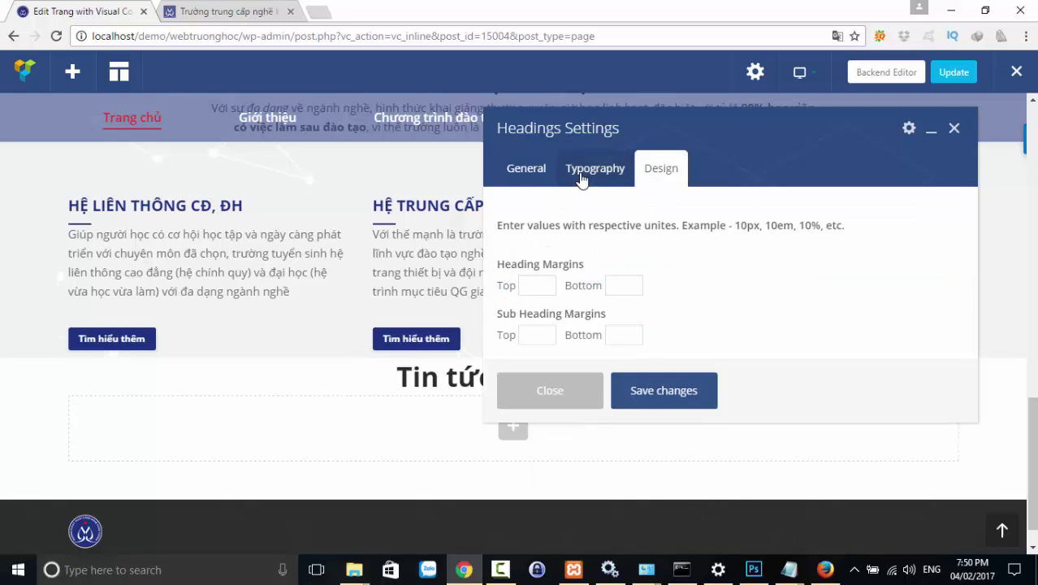
{"action": "left_click", "coordinate": [579, 178]}
{"action": "left_click", "coordinate": [526, 171]}
{"action": "left_click", "coordinate": [589, 180]}
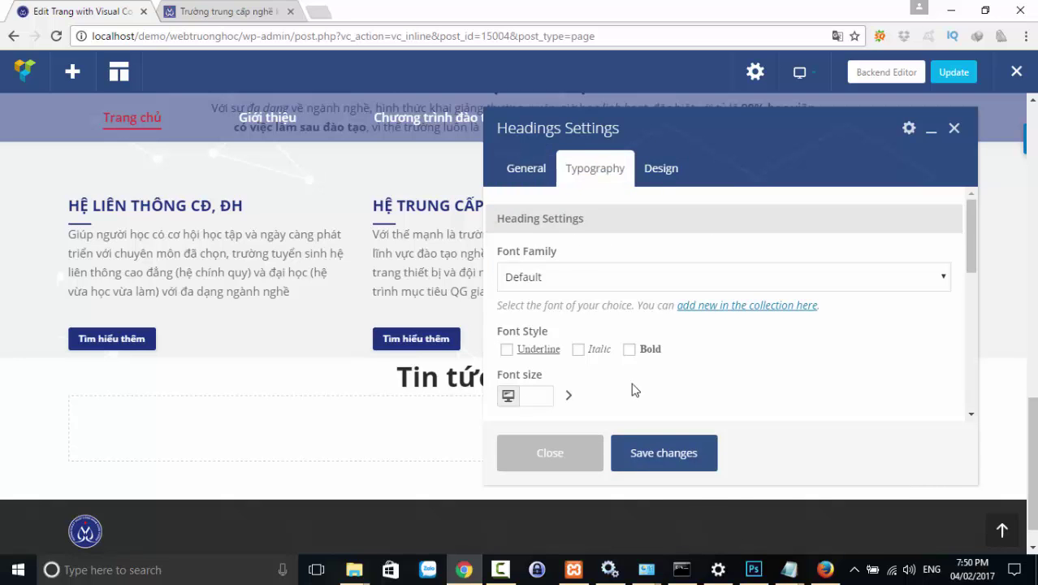
{"action": "scroll", "coordinate": [626, 358], "scroll_direction": "down", "scroll_amount": 4}
{"action": "scroll", "coordinate": [621, 334], "scroll_direction": "down", "scroll_amount": 2}
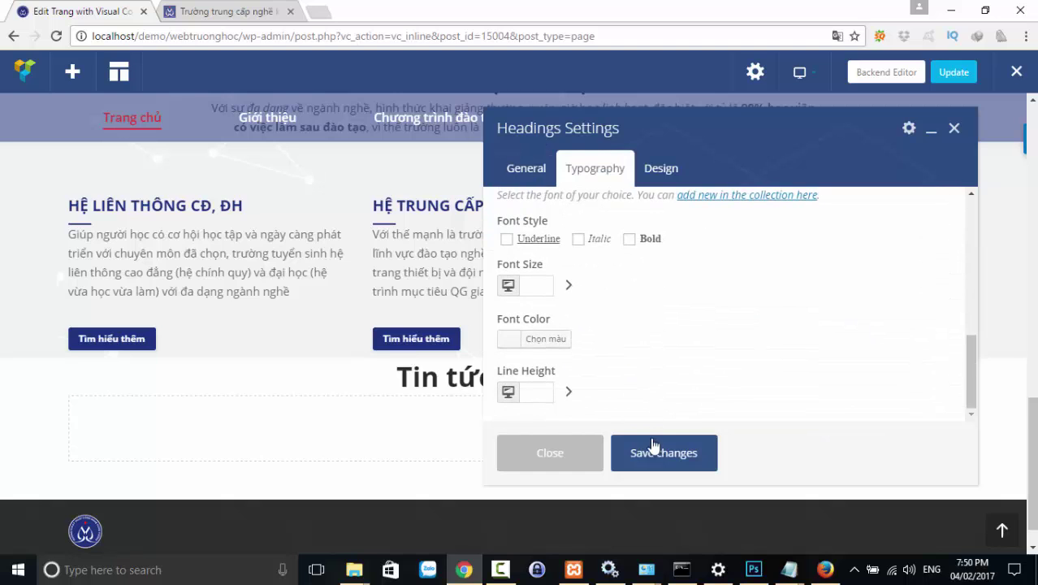
{"action": "left_click", "coordinate": [651, 450]}
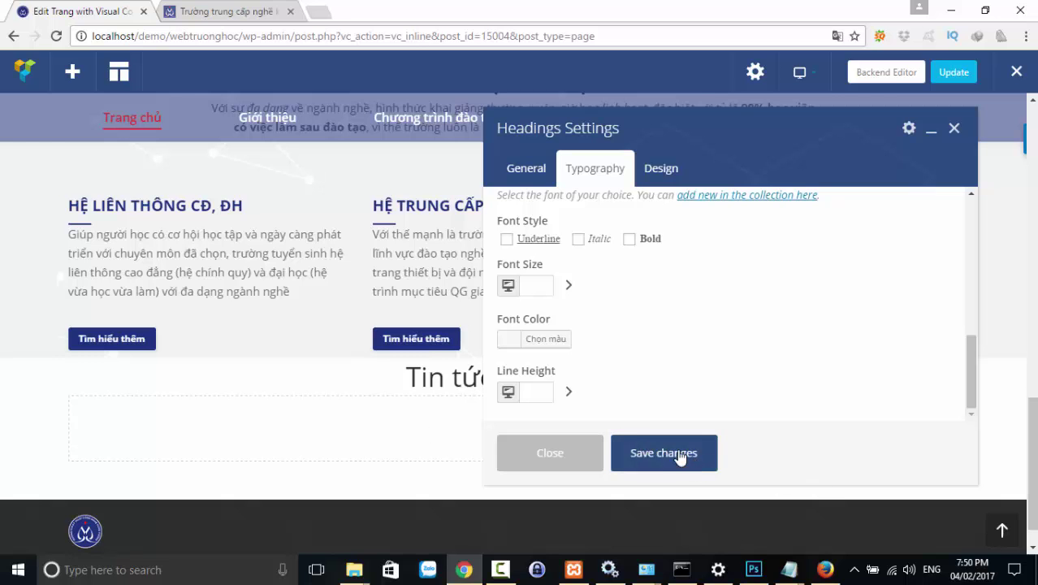
{"action": "left_click", "coordinate": [679, 455]}
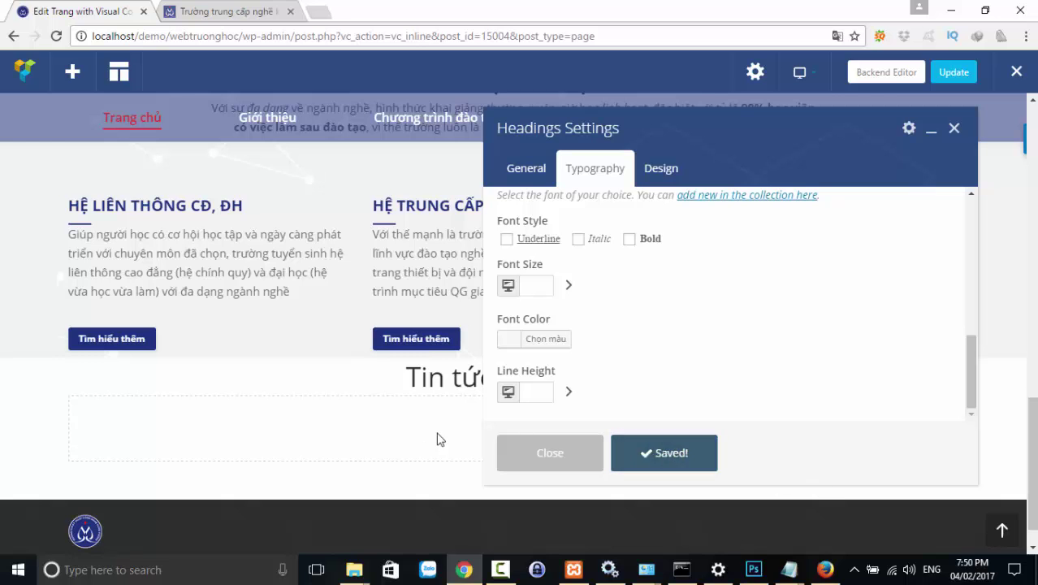
{"action": "left_click", "coordinate": [954, 130]}
- Search the elements for "blog" and add a Blog Masonry & Grid element to the empty row below the Tin tức & Sự kiện heading
{"action": "scroll", "coordinate": [410, 447], "scroll_direction": "down", "scroll_amount": 1}
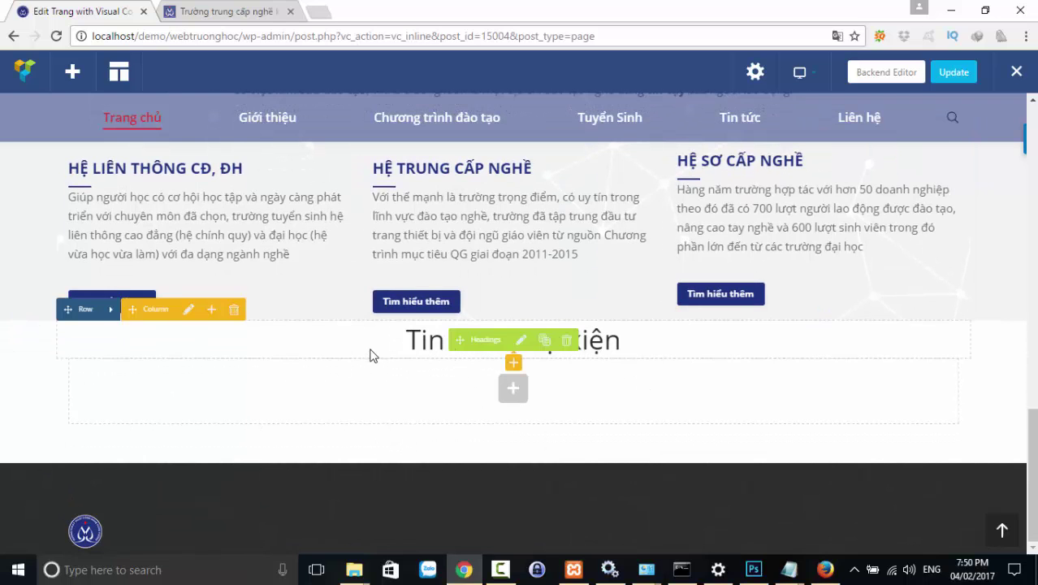
{"action": "mouse_move", "coordinate": [372, 354]}
{"action": "left_click", "coordinate": [512, 397]}
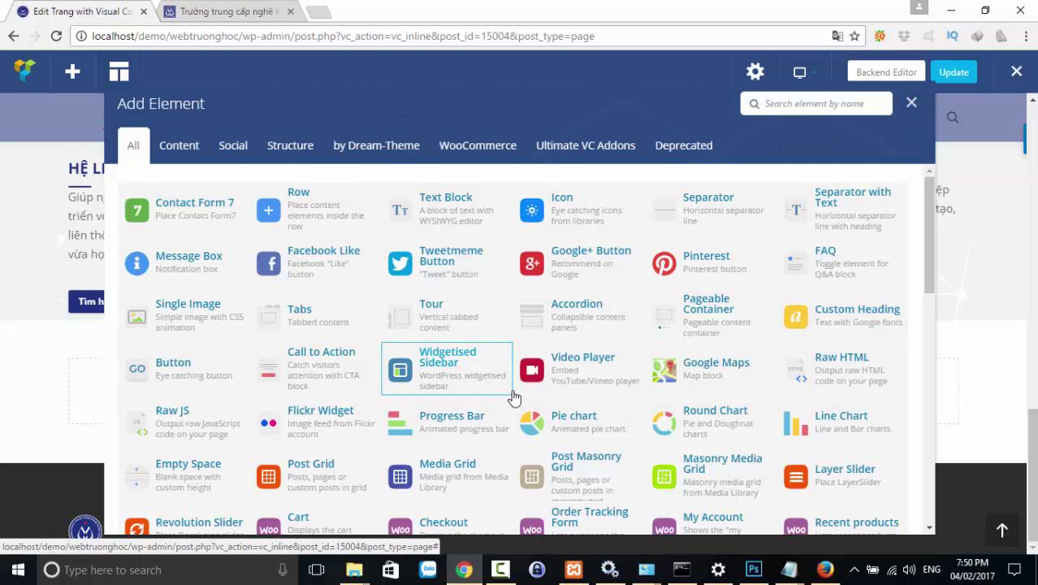
{"action": "left_click", "coordinate": [228, 11]}
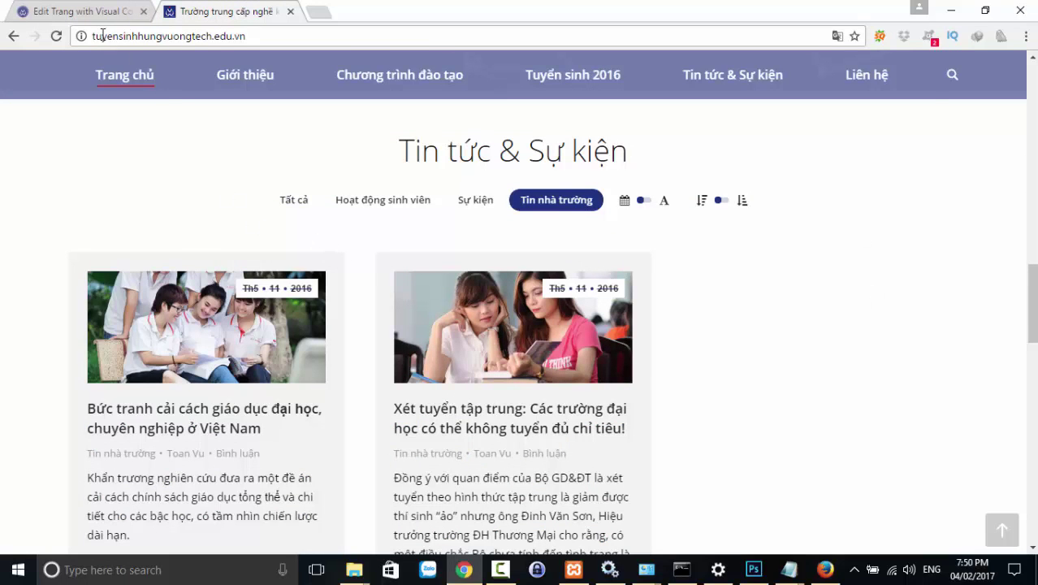
{"action": "left_click", "coordinate": [81, 11]}
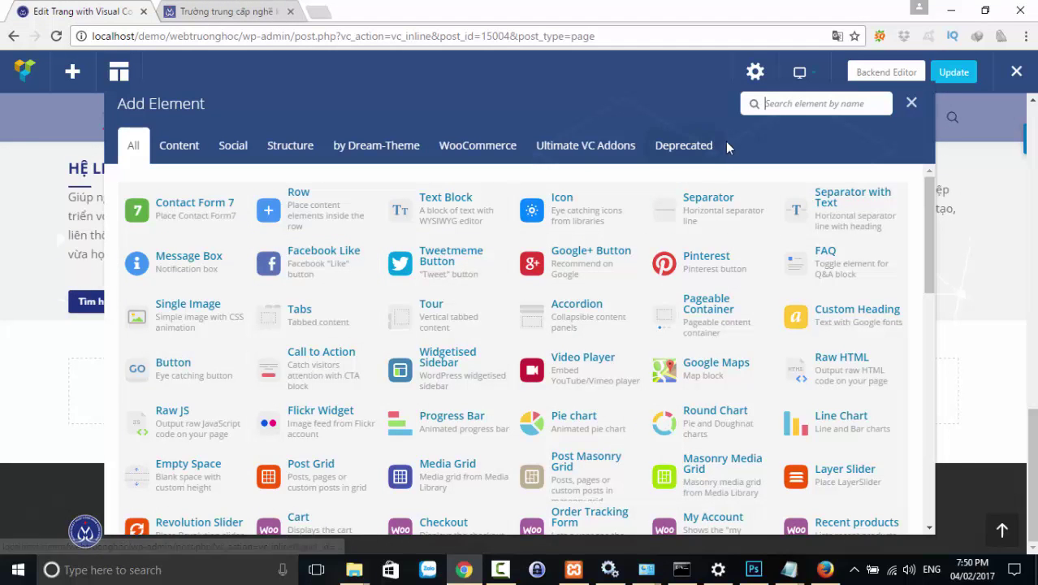
{"action": "type", "text": "blog"}
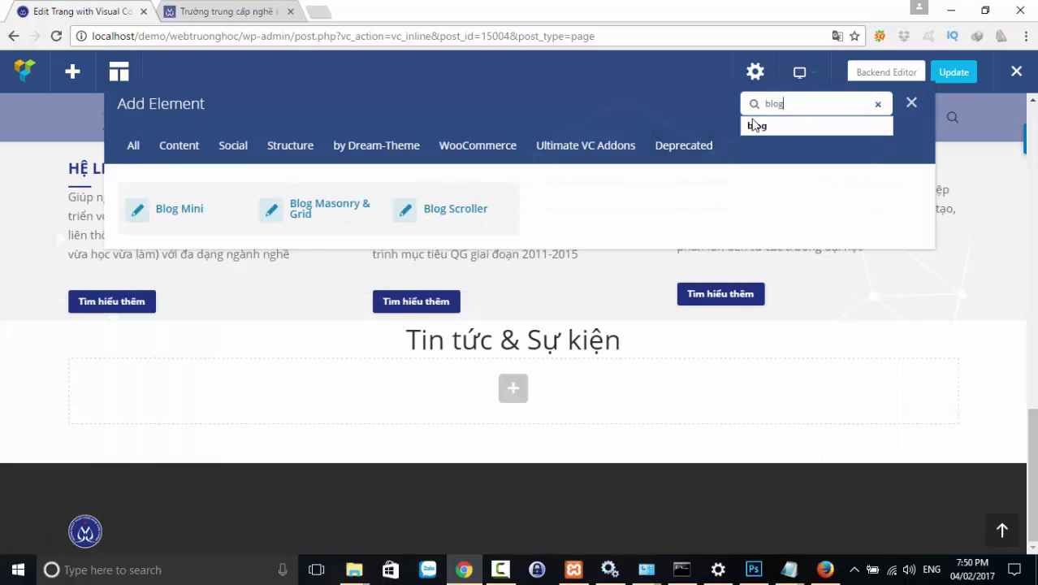
{"action": "left_click", "coordinate": [296, 221]}
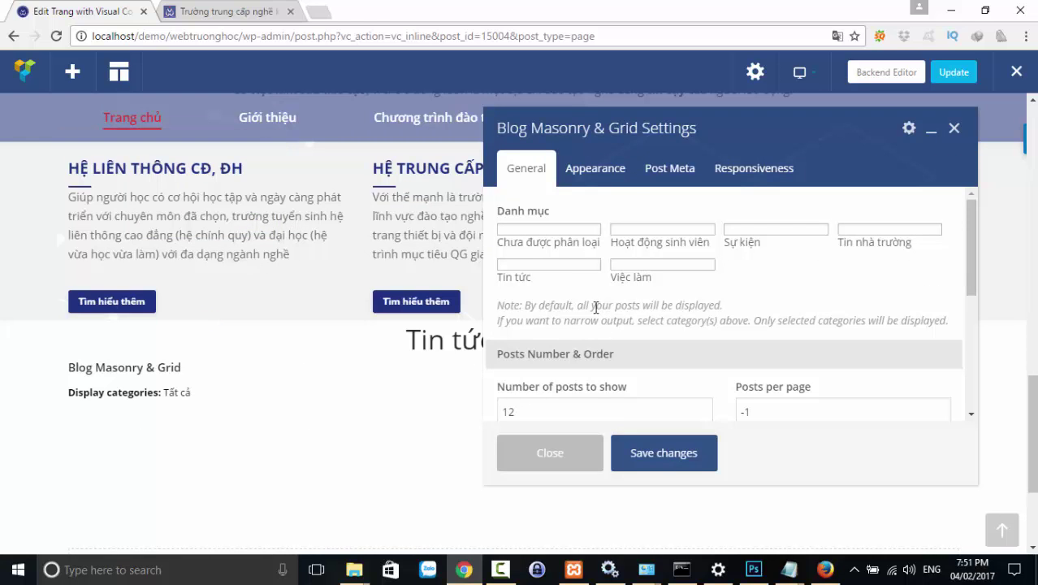
- Check the news categories on the reference site and limit the blog grid to Hoạt động sinh viên, Sự kiện and Tin nhà trường
{"action": "left_click", "coordinate": [233, 13]}
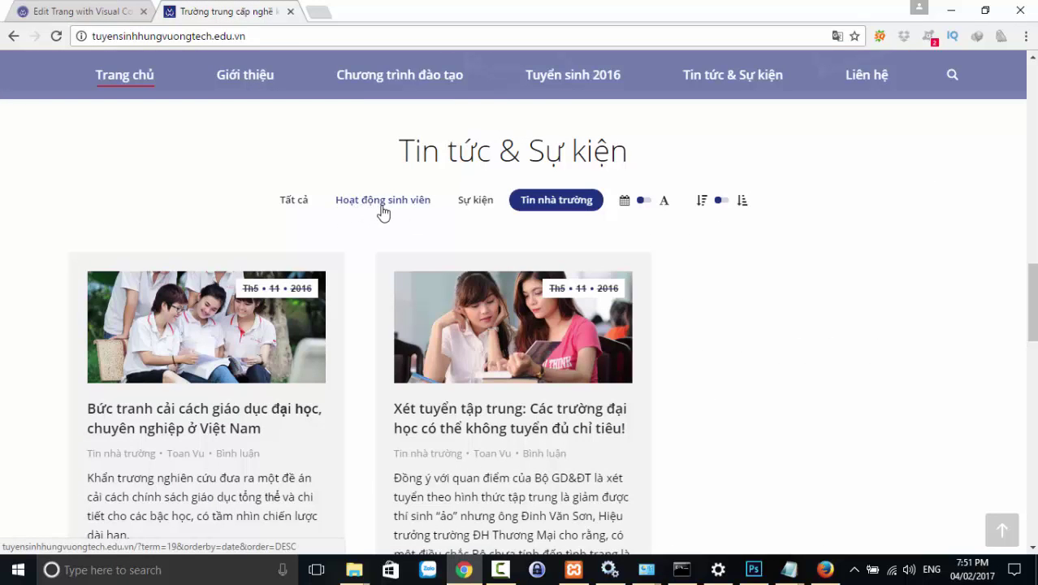
{"action": "left_click", "coordinate": [77, 12]}
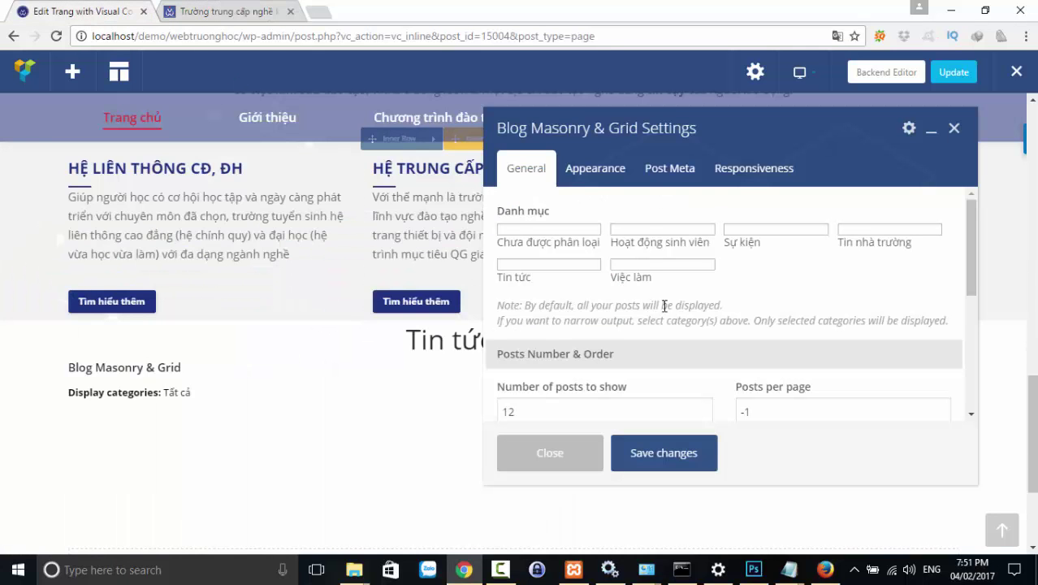
{"action": "left_click", "coordinate": [651, 234]}
{"action": "left_click", "coordinate": [753, 237]}
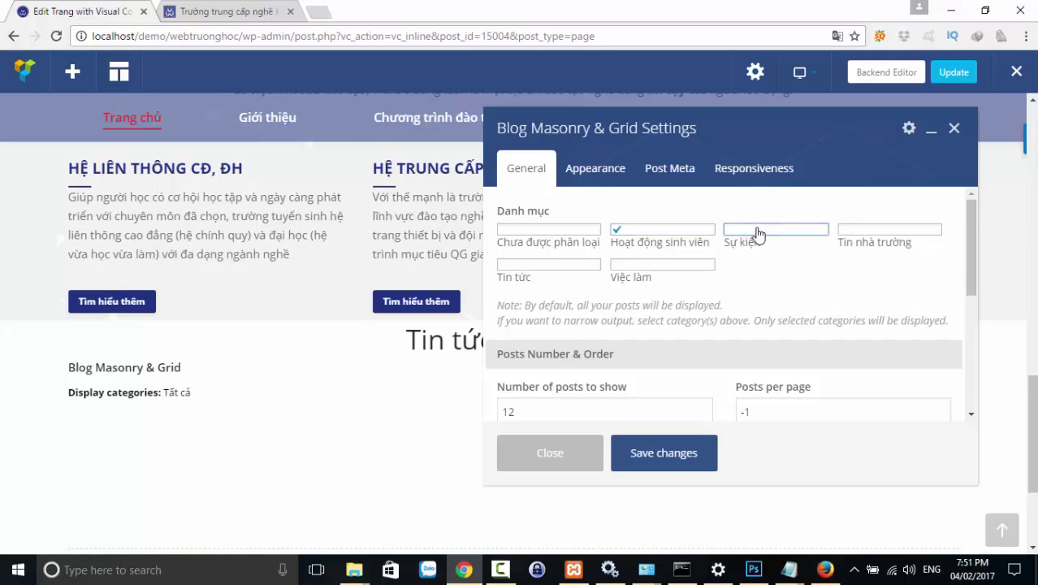
{"action": "left_click", "coordinate": [875, 236]}
{"action": "scroll", "coordinate": [595, 411], "scroll_direction": "down", "scroll_amount": 2}
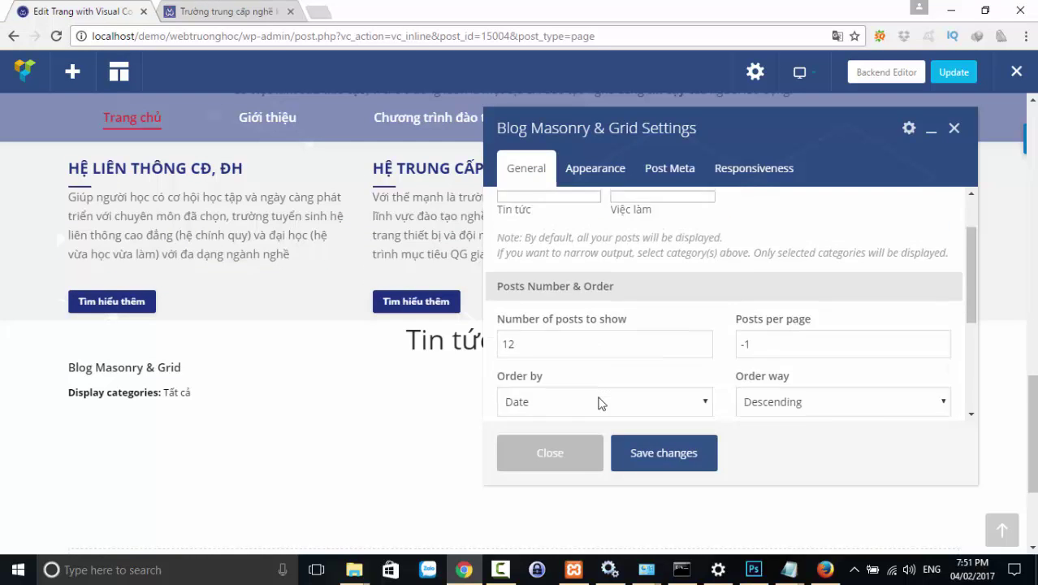
{"action": "scroll", "coordinate": [599, 400], "scroll_direction": "up", "scroll_amount": 2}
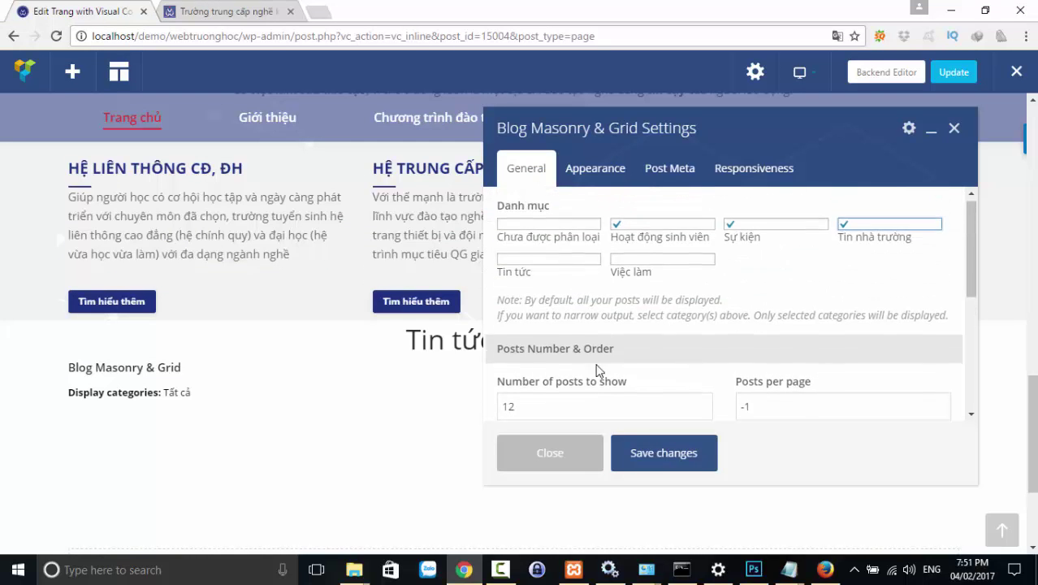
- Keep the blog grid's appearance as Masonry, and save and close its settings
{"action": "left_click", "coordinate": [598, 174]}
{"action": "left_click", "coordinate": [571, 236]}
{"action": "left_click", "coordinate": [571, 235]}
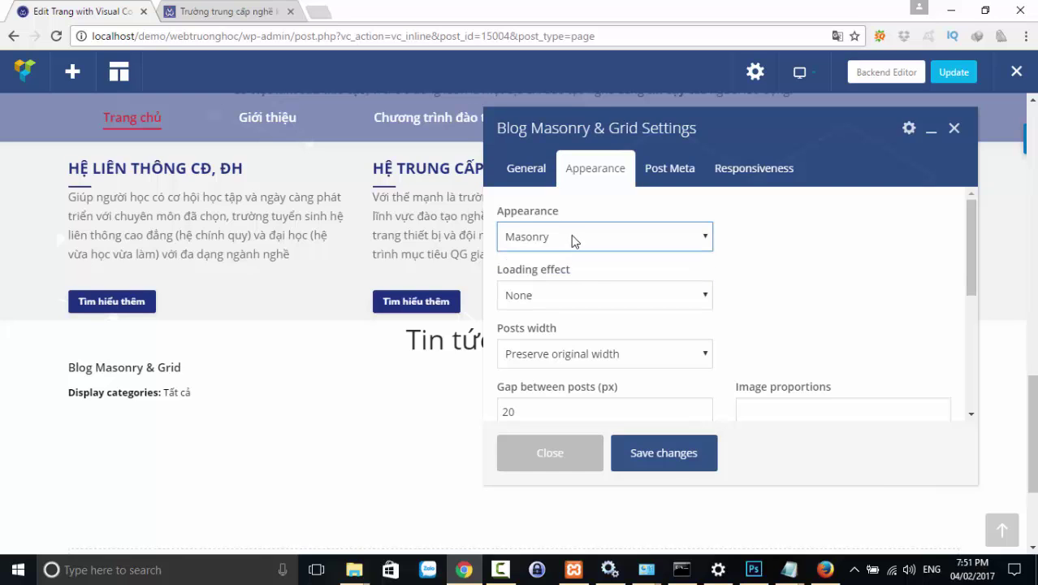
{"action": "left_click", "coordinate": [667, 455]}
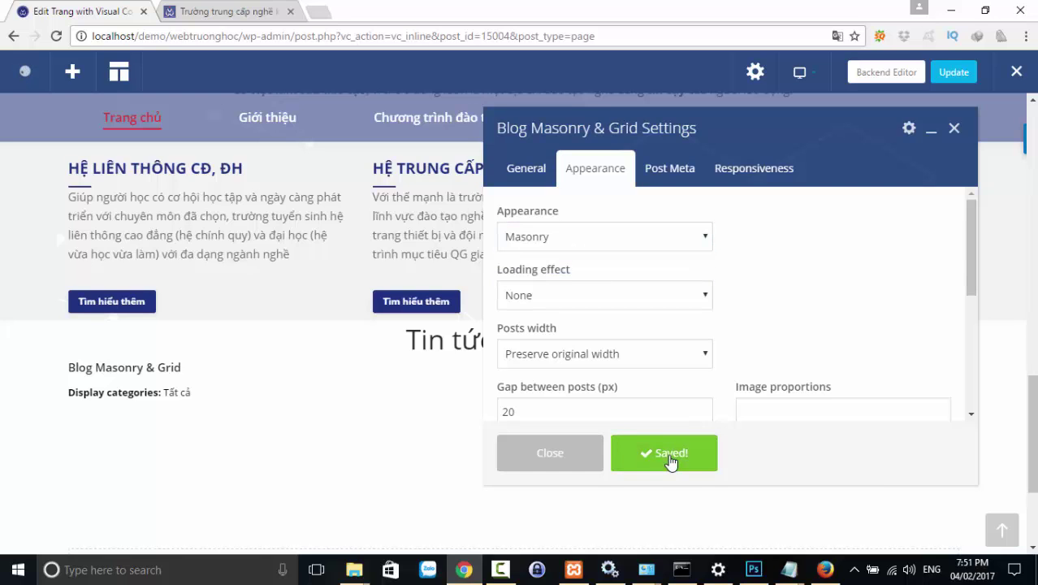
{"action": "left_click", "coordinate": [955, 133]}
{"action": "scroll", "coordinate": [496, 441], "scroll_direction": "down", "scroll_amount": 2}
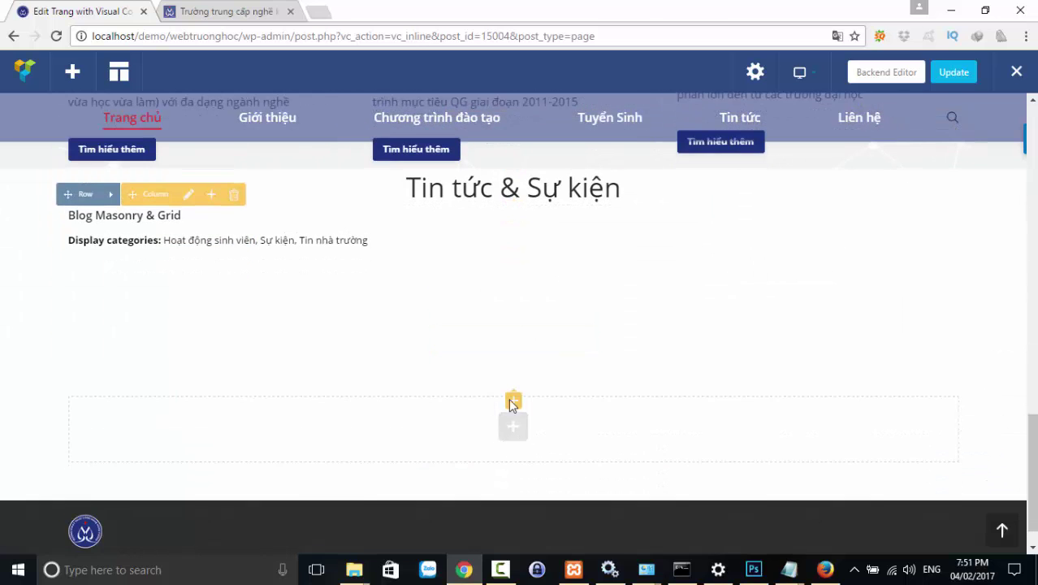
{"action": "scroll", "coordinate": [512, 405], "scroll_direction": "up", "scroll_amount": 1}
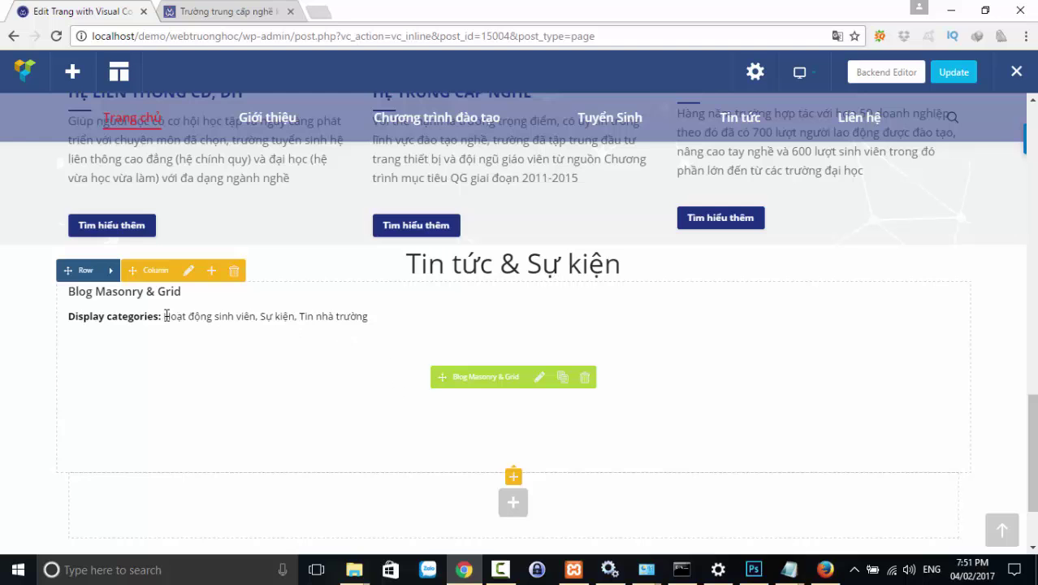
- Update the page and open the local homepage at localhost/demo/webtruonghoc in a new browser tab
{"action": "left_click", "coordinate": [936, 67]}
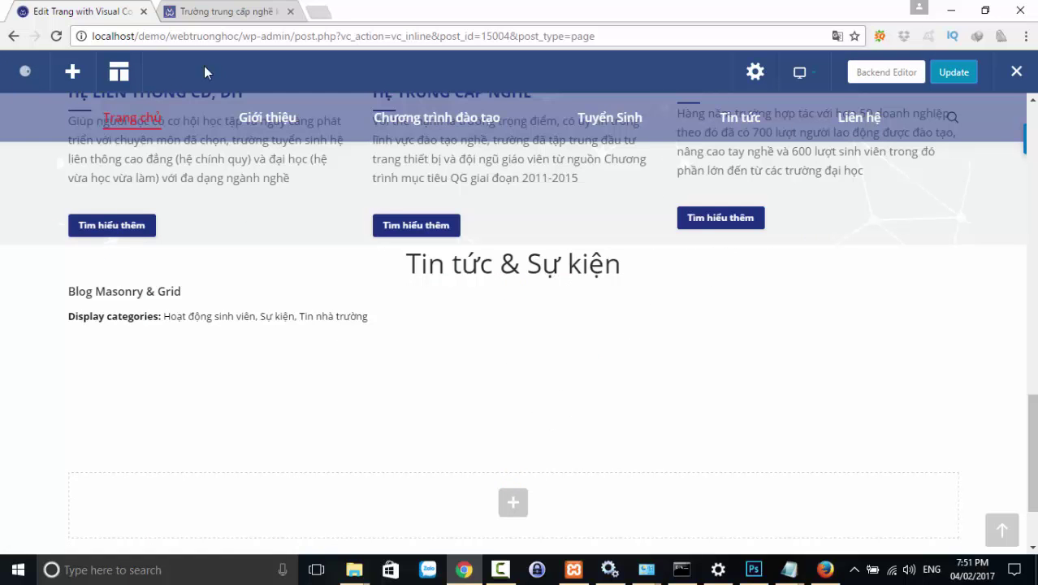
{"action": "left_click_drag", "start_coordinate": [239, 36], "coordinate": [50, 38]}
{"action": "key", "text": "ctrl+c"}
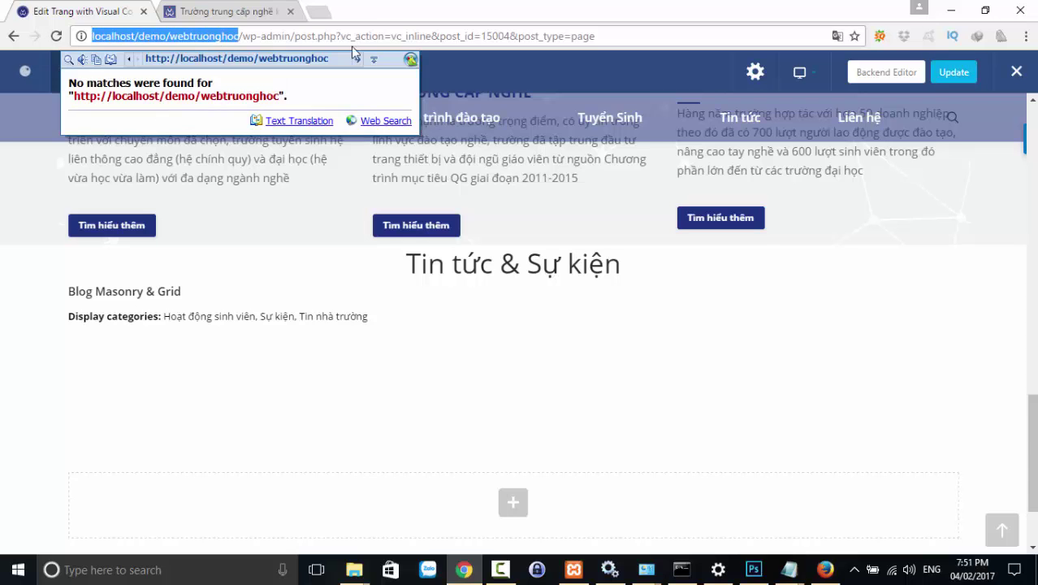
{"action": "left_click", "coordinate": [330, 18]}
{"action": "key", "text": "ctrl+v"}
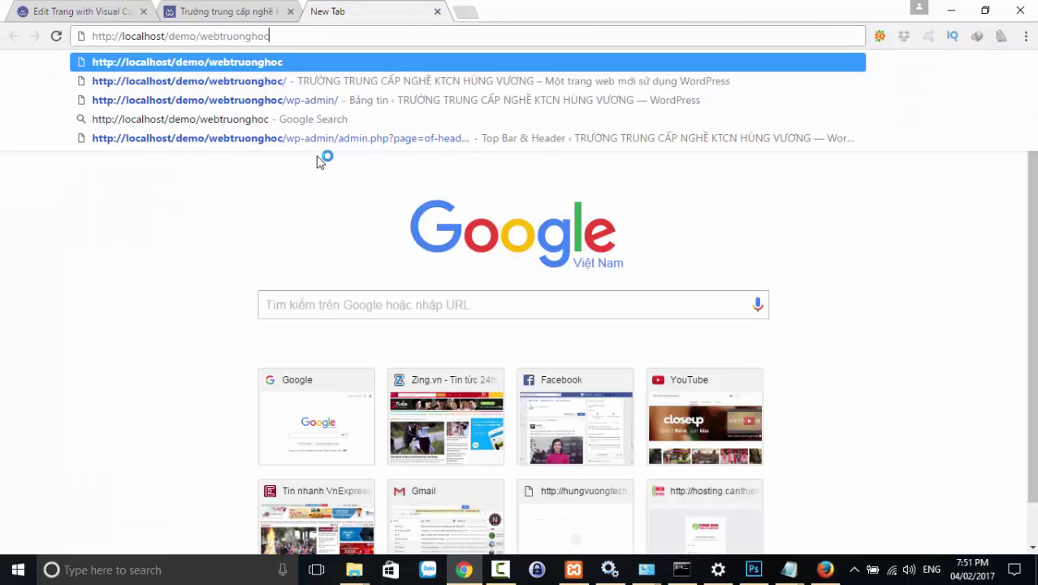
{"action": "key", "text": "Return"}
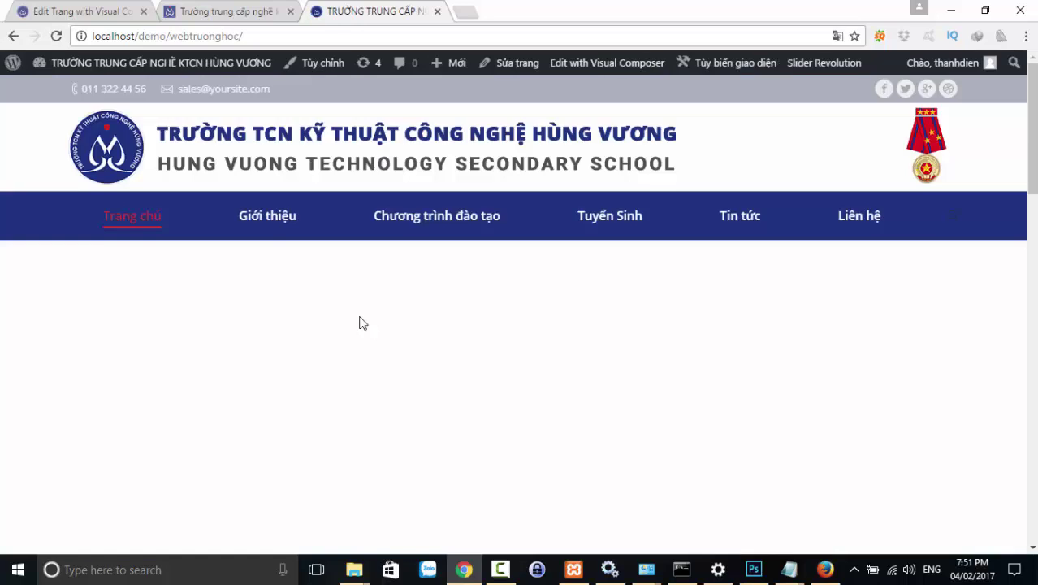
- Review the posts under Tin tức & Sự kiện, open the "Giáo viên được chuẩn hóa..." post that lacks a picture, and start editing it
{"action": "scroll", "coordinate": [359, 323], "scroll_direction": "down", "scroll_amount": 10}
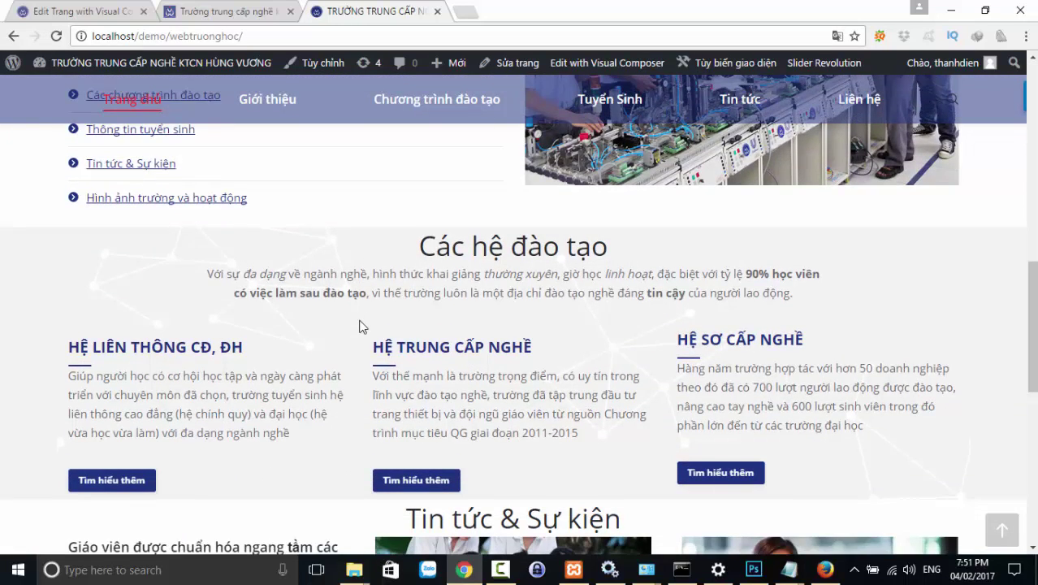
{"action": "scroll", "coordinate": [359, 325], "scroll_direction": "down", "scroll_amount": 4}
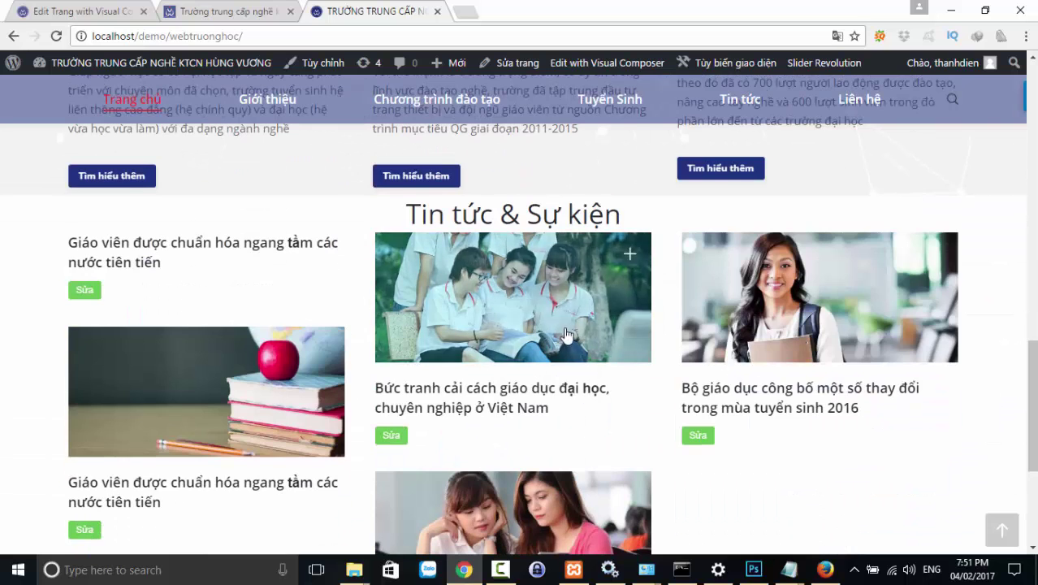
{"action": "scroll", "coordinate": [564, 334], "scroll_direction": "down", "scroll_amount": 3}
{"action": "scroll", "coordinate": [564, 334], "scroll_direction": "up", "scroll_amount": 3}
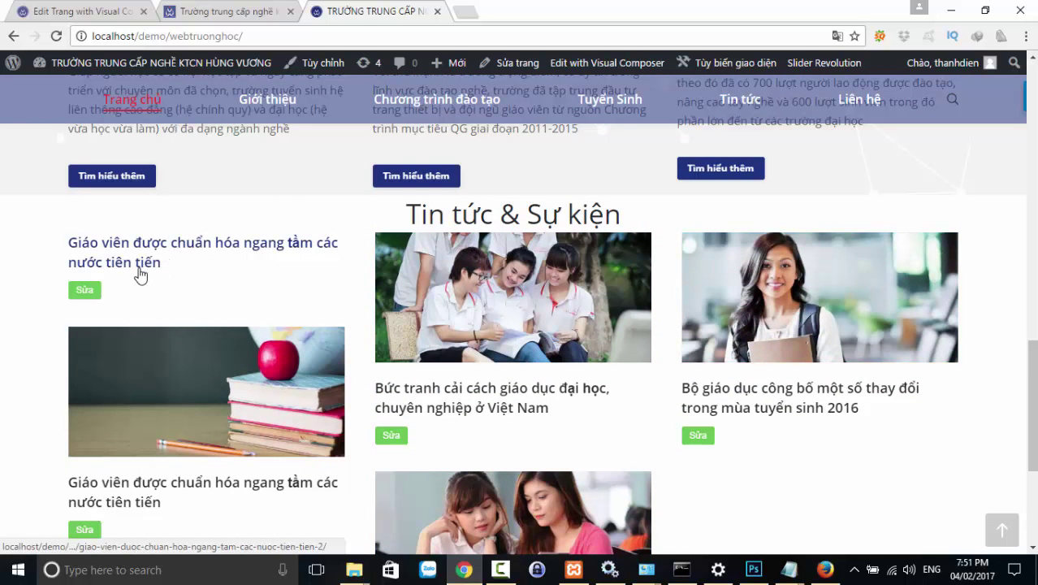
{"action": "scroll", "coordinate": [185, 378], "scroll_direction": "down", "scroll_amount": 1}
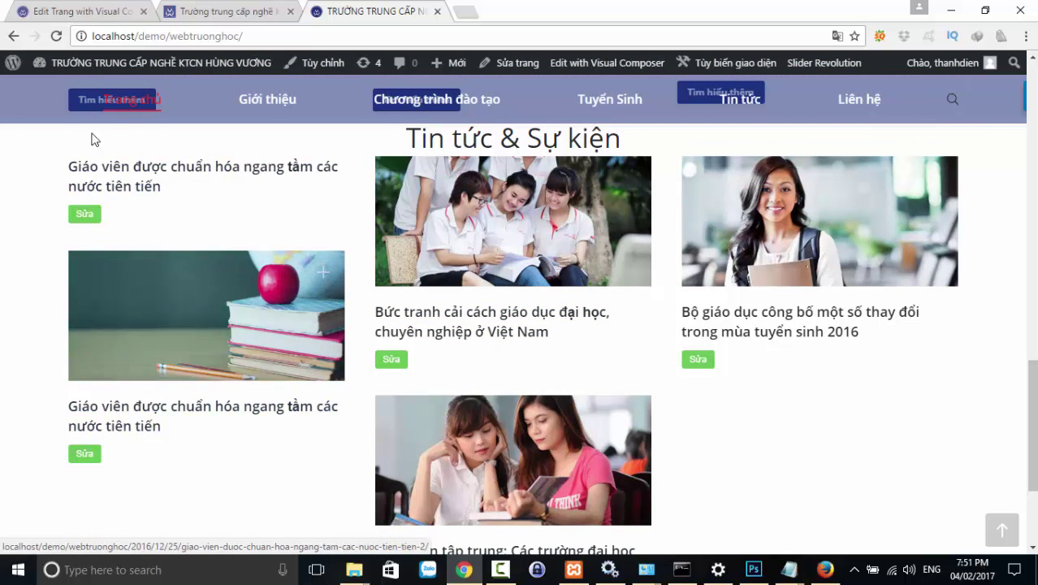
{"action": "left_click", "coordinate": [126, 170]}
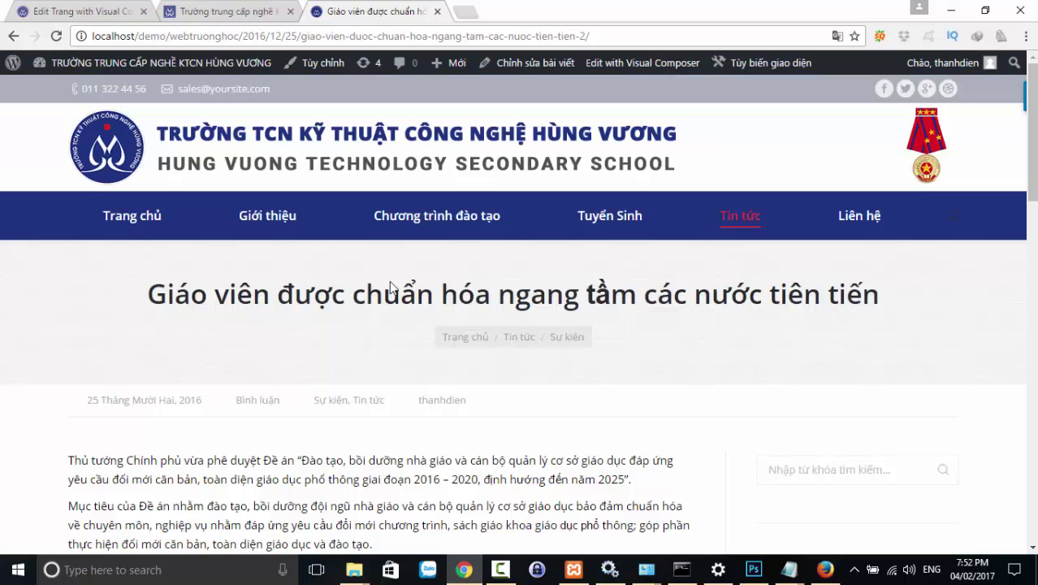
{"action": "scroll", "coordinate": [532, 216], "scroll_direction": "down", "scroll_amount": 3}
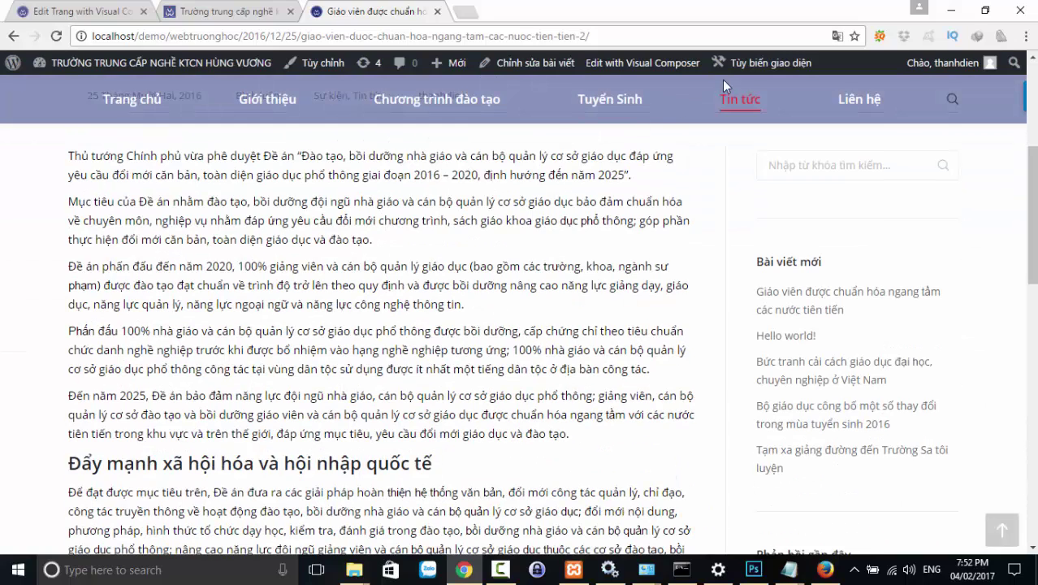
{"action": "scroll", "coordinate": [542, 325], "scroll_direction": "down", "scroll_amount": 6}
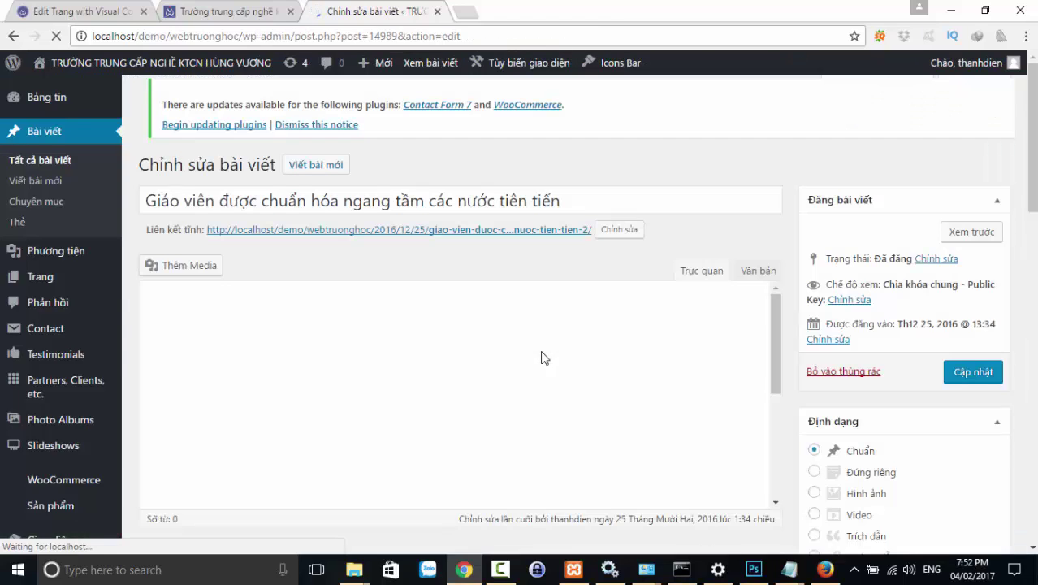
- Locate the post's featured image setting and open the media library to choose an image for it
{"action": "scroll", "coordinate": [975, 402], "scroll_direction": "down", "scroll_amount": 10}
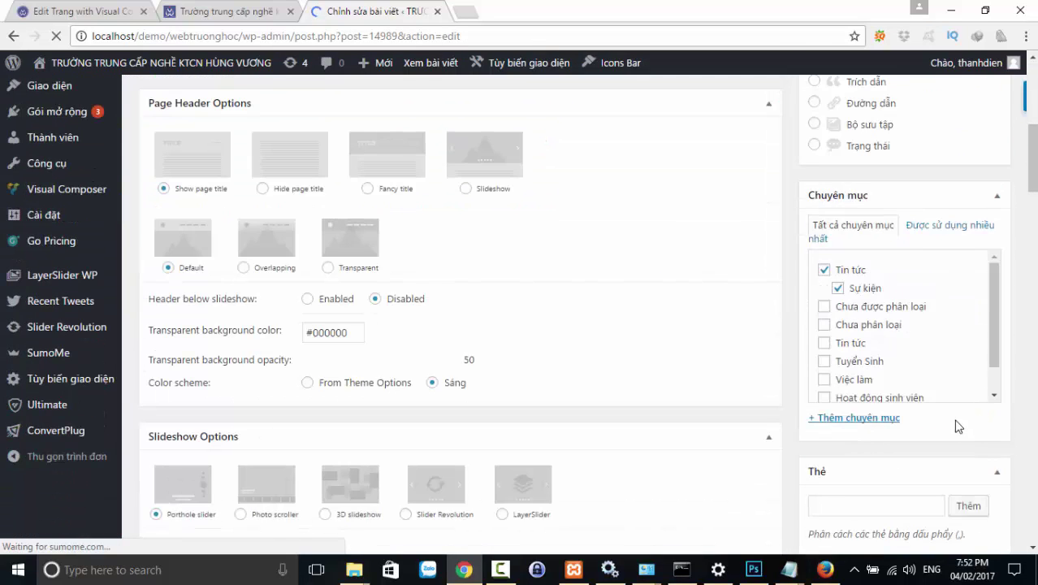
{"action": "scroll", "coordinate": [918, 396], "scroll_direction": "down", "scroll_amount": 12}
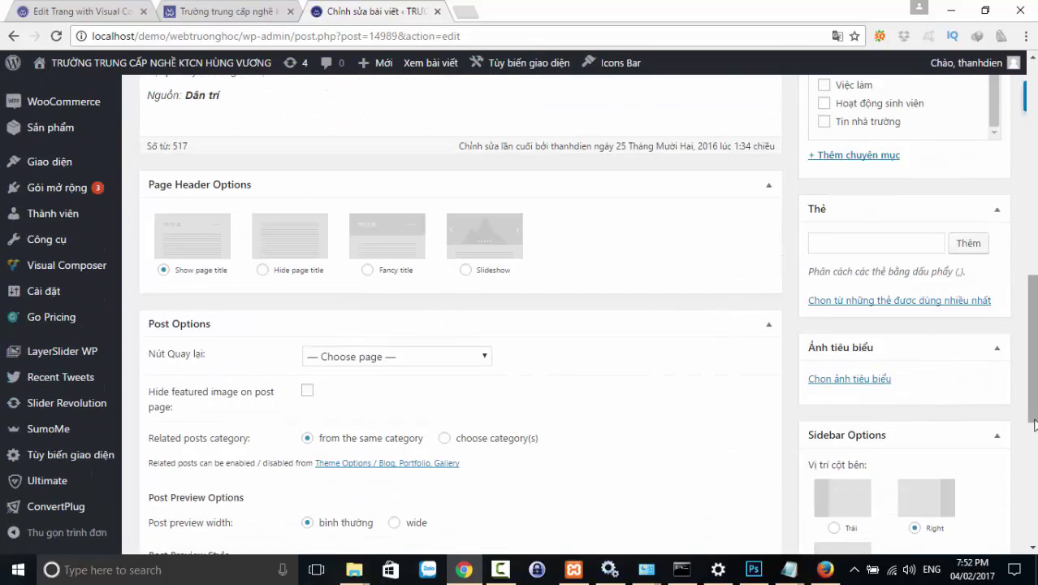
{"action": "scroll", "coordinate": [1034, 424], "scroll_direction": "down", "scroll_amount": 5}
{"action": "scroll", "coordinate": [998, 452], "scroll_direction": "up", "scroll_amount": 10}
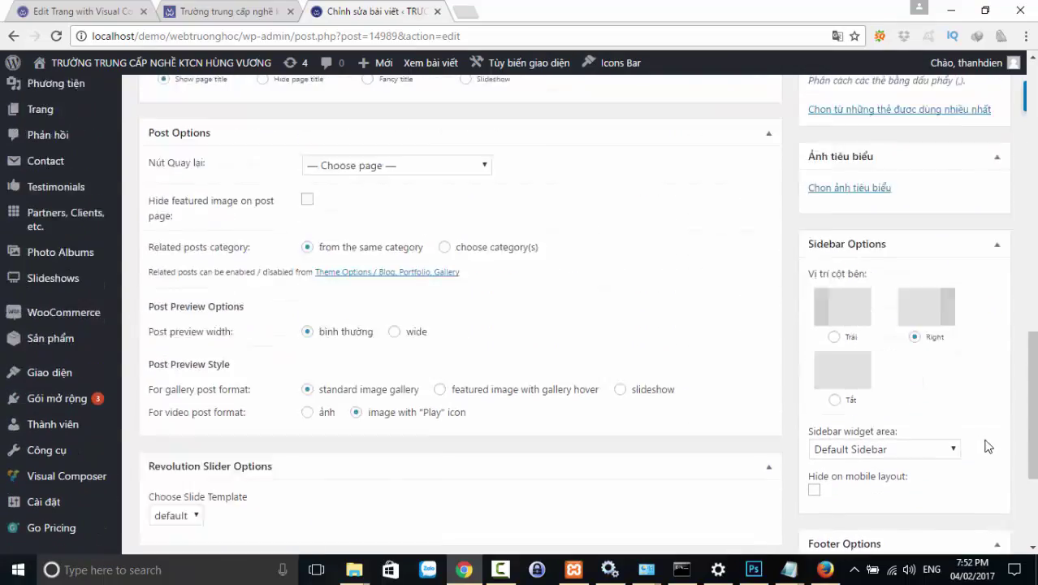
{"action": "scroll", "coordinate": [967, 406], "scroll_direction": "up", "scroll_amount": 5}
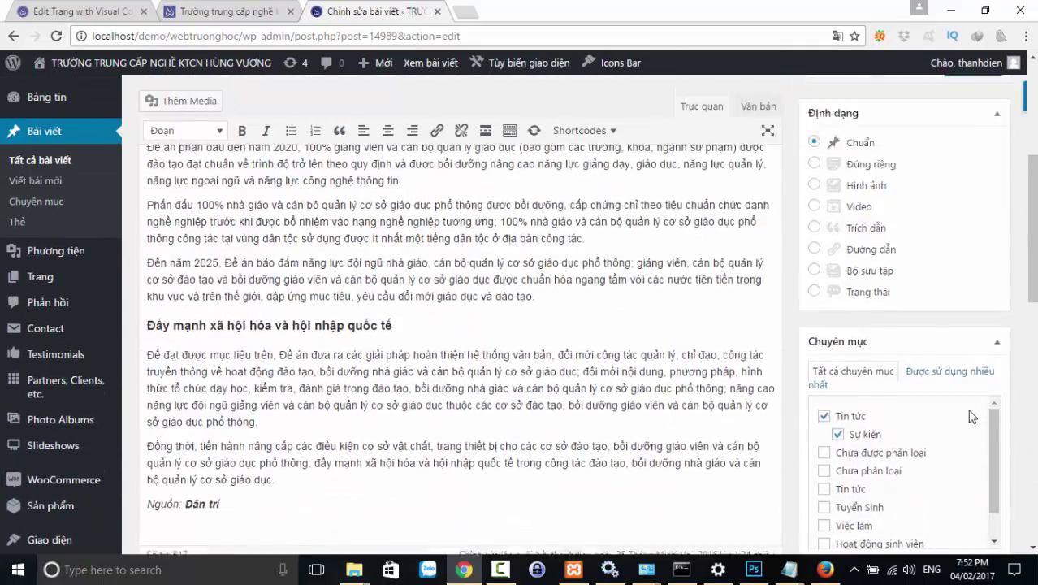
{"action": "scroll", "coordinate": [959, 390], "scroll_direction": "down", "scroll_amount": 15}
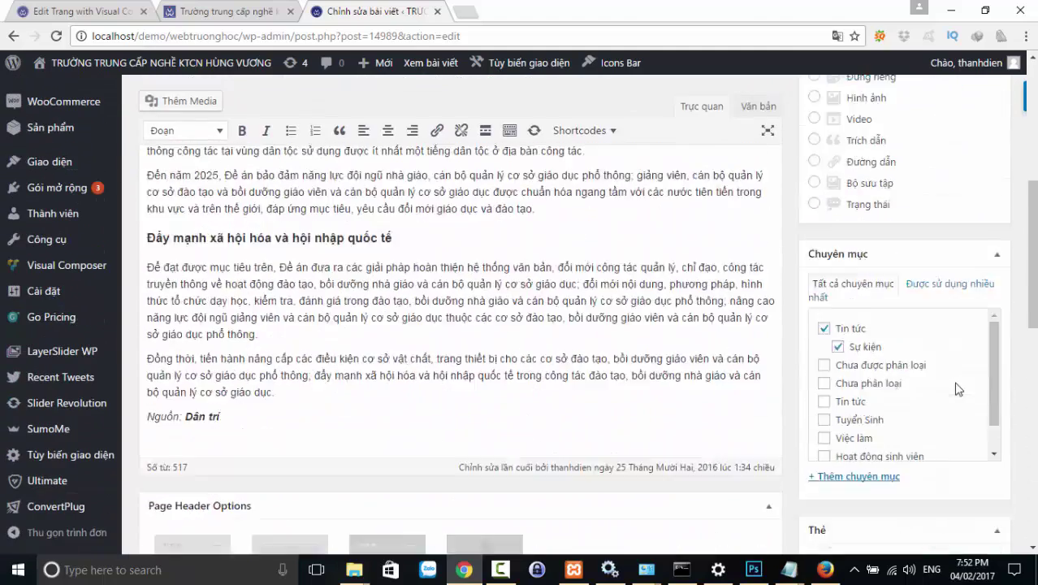
{"action": "scroll", "coordinate": [956, 386], "scroll_direction": "down", "scroll_amount": 2}
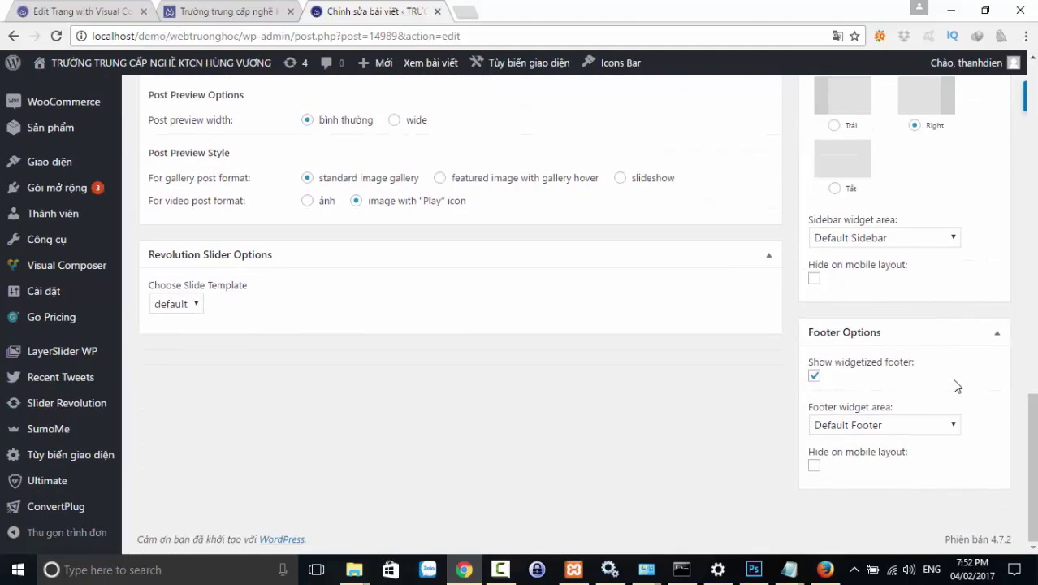
{"action": "scroll", "coordinate": [956, 386], "scroll_direction": "up", "scroll_amount": 3}
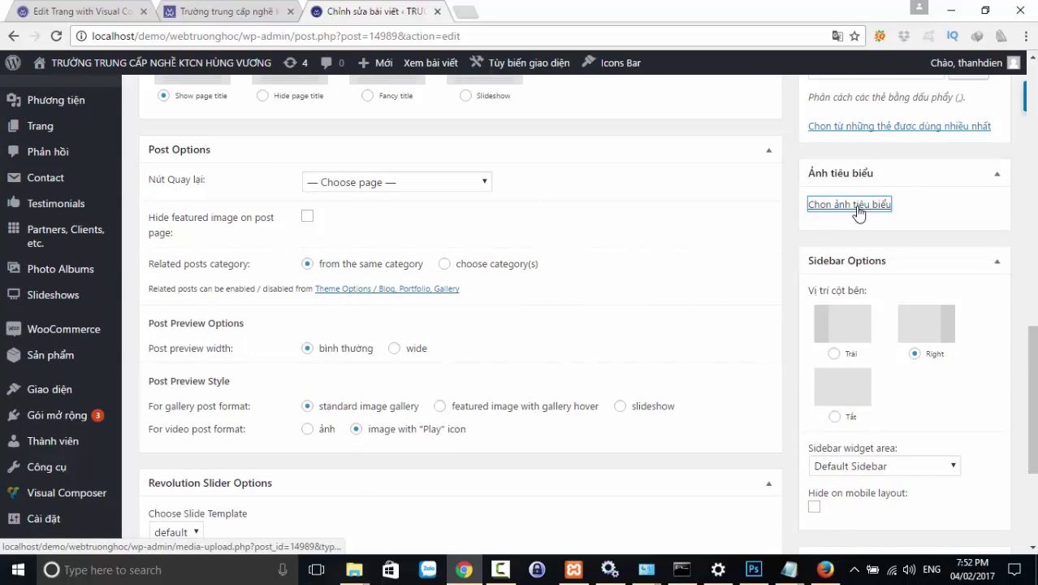
{"action": "left_click", "coordinate": [858, 208]}
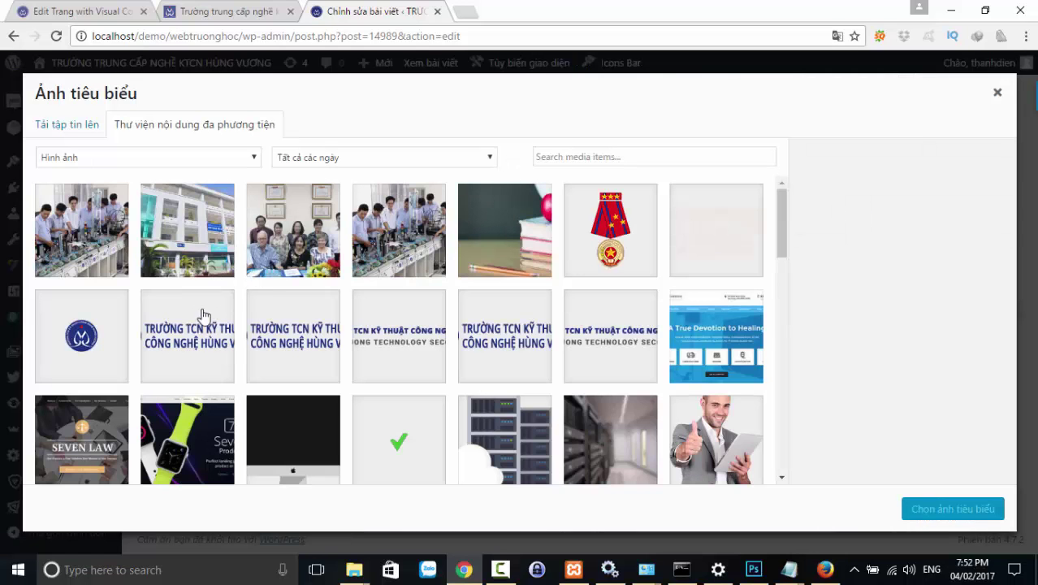
- Set the library photo of seated students in a room with a blue banner as the post's featured image
{"action": "scroll", "coordinate": [244, 381], "scroll_direction": "down", "scroll_amount": 2}
{"action": "scroll", "coordinate": [437, 396], "scroll_direction": "down", "scroll_amount": 3}
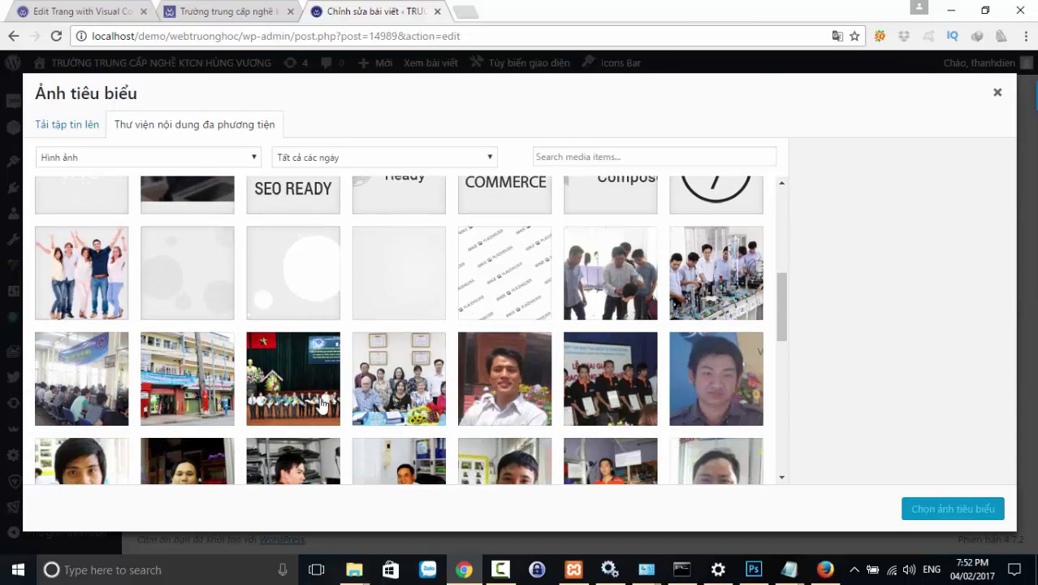
{"action": "left_click", "coordinate": [282, 406]}
{"action": "left_click", "coordinate": [623, 404]}
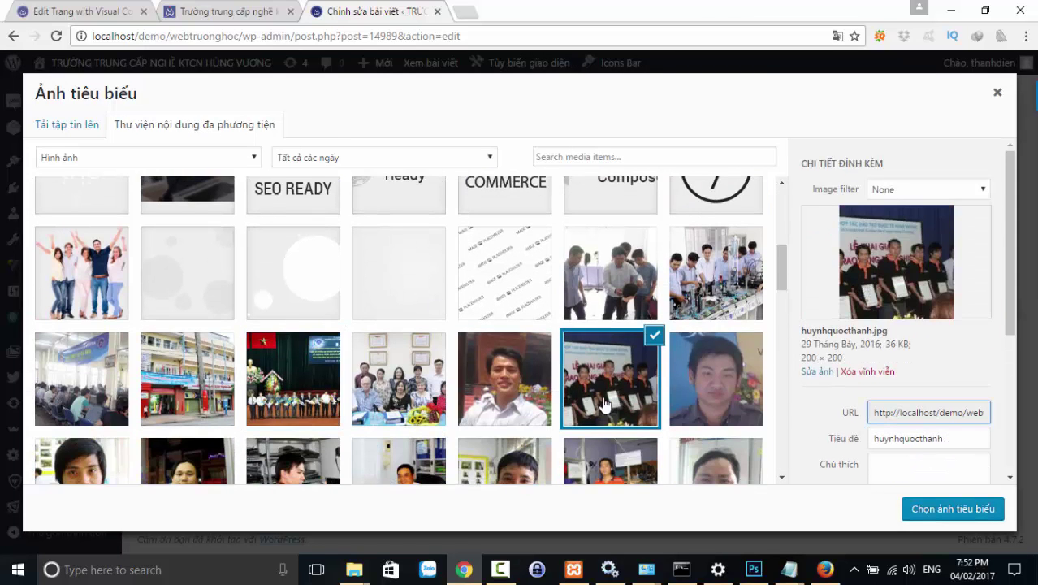
{"action": "scroll", "coordinate": [455, 410], "scroll_direction": "down", "scroll_amount": 6}
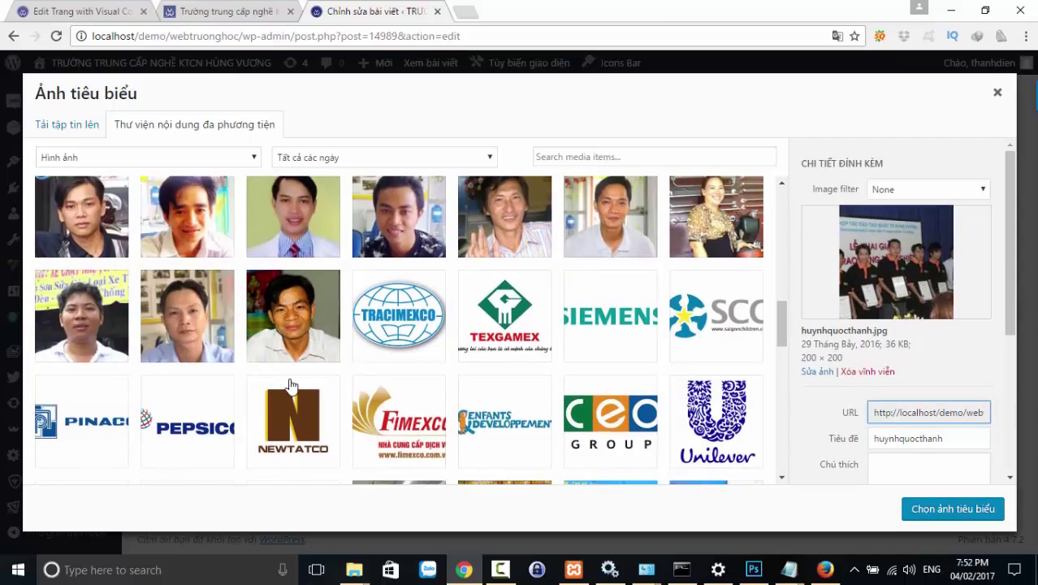
{"action": "scroll", "coordinate": [290, 385], "scroll_direction": "up", "scroll_amount": 5}
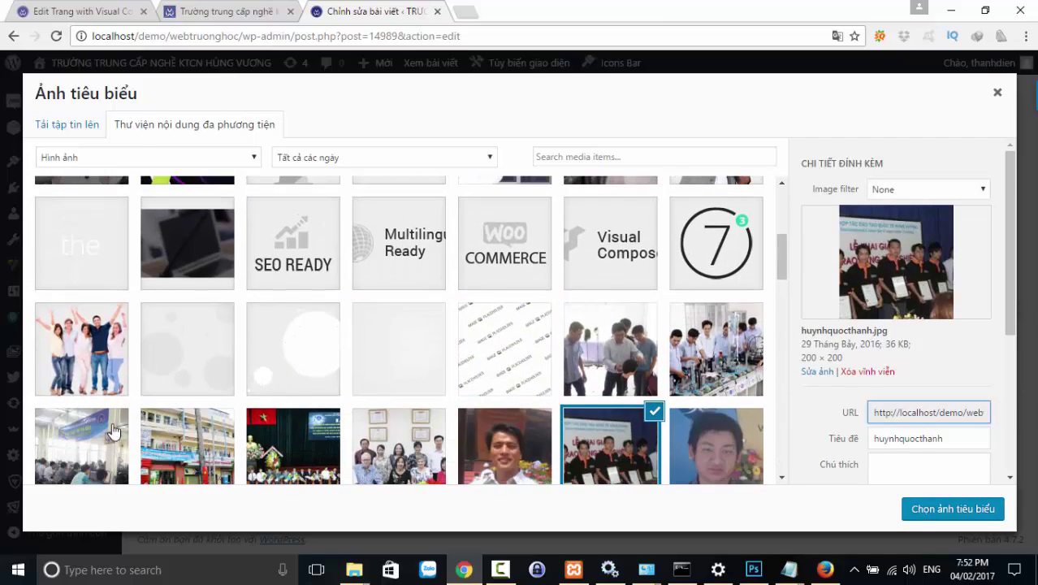
{"action": "left_click", "coordinate": [112, 433]}
{"action": "left_click", "coordinate": [918, 509]}
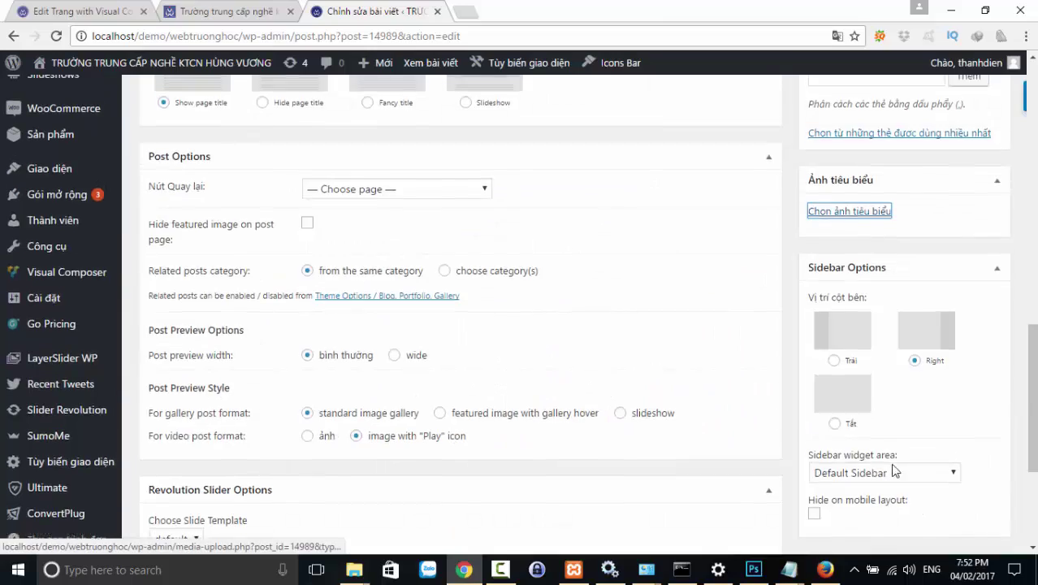
- Update the post and glance at the Tin tức & Sự kiện section on the reference site
{"action": "scroll", "coordinate": [896, 470], "scroll_direction": "up", "scroll_amount": 15}
{"action": "left_click", "coordinate": [973, 376]}
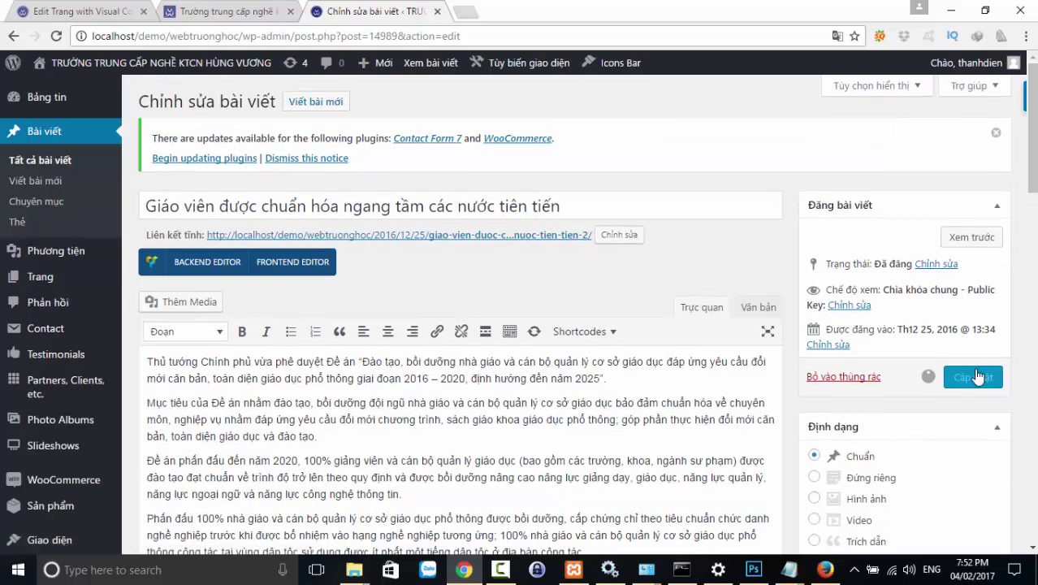
{"action": "left_click", "coordinate": [233, 16]}
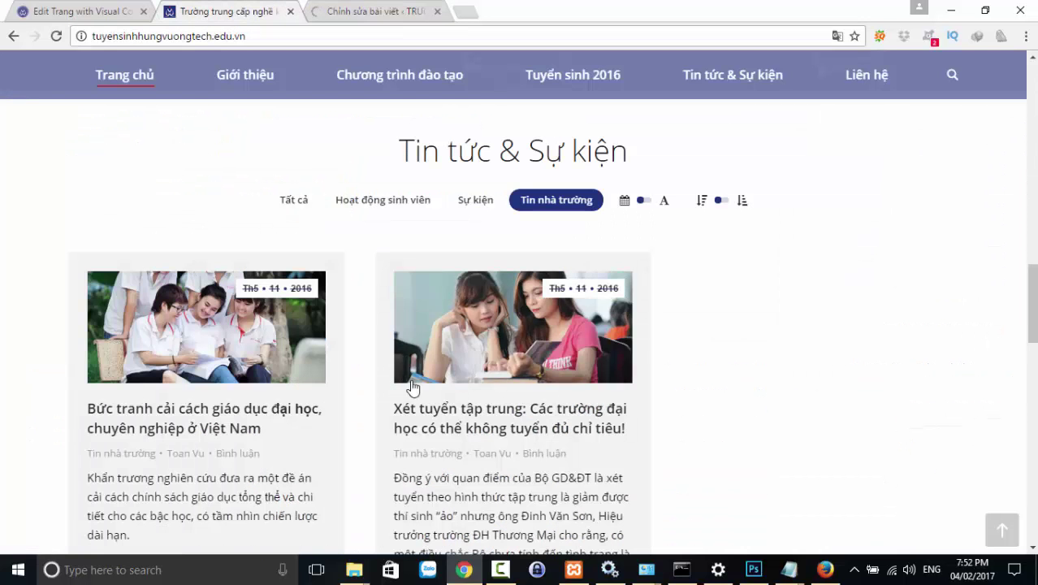
{"action": "left_click", "coordinate": [373, 12]}
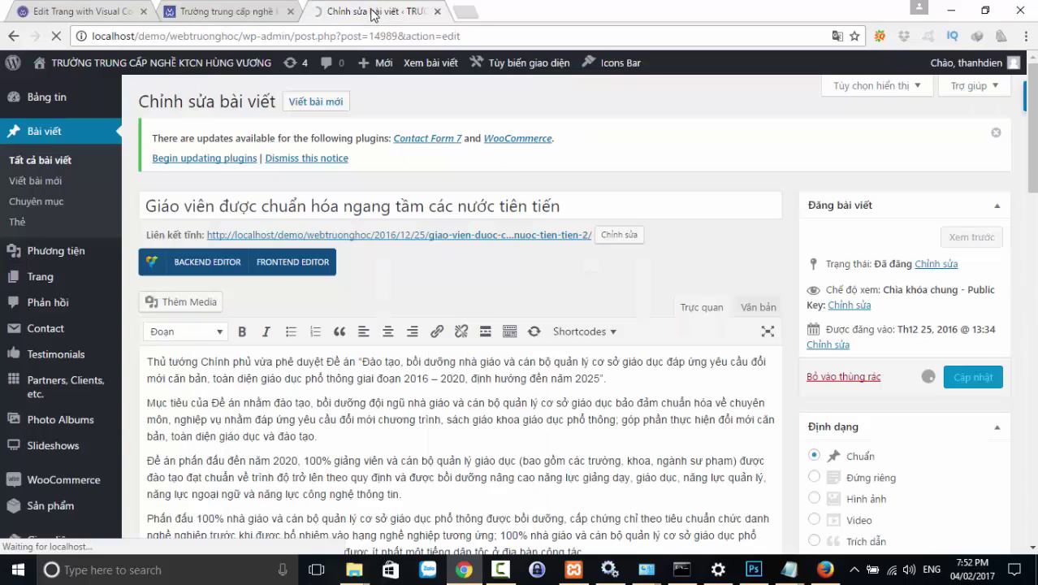
- Open the local homepage in a new browser tab and check the post pictures under Tin tức & Sự kiện
{"action": "mouse_move", "coordinate": [73, 63]}
{"action": "right_click", "coordinate": [70, 93]}
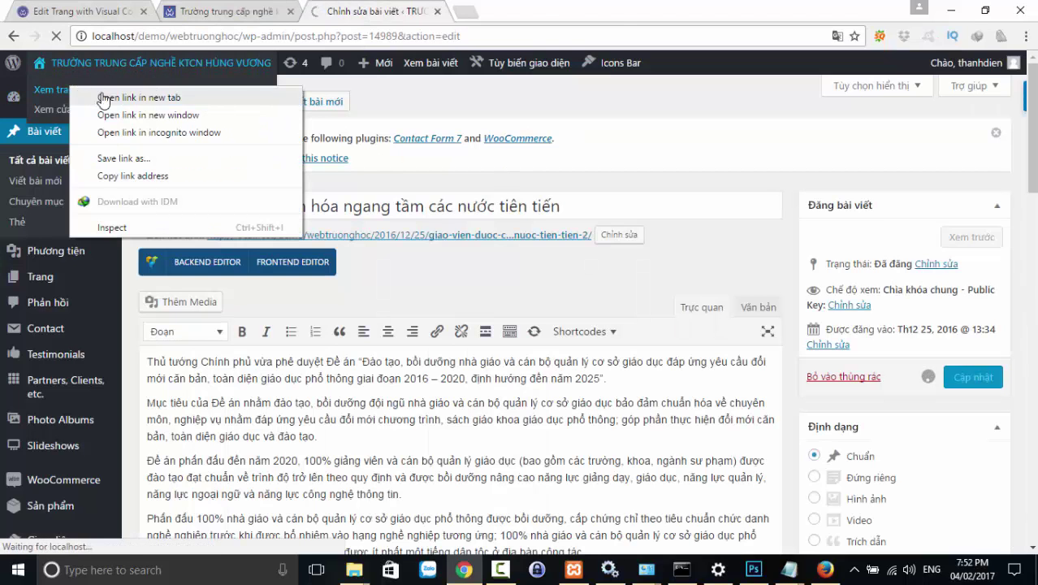
{"action": "left_click", "coordinate": [97, 98]}
{"action": "left_click", "coordinate": [505, 13]}
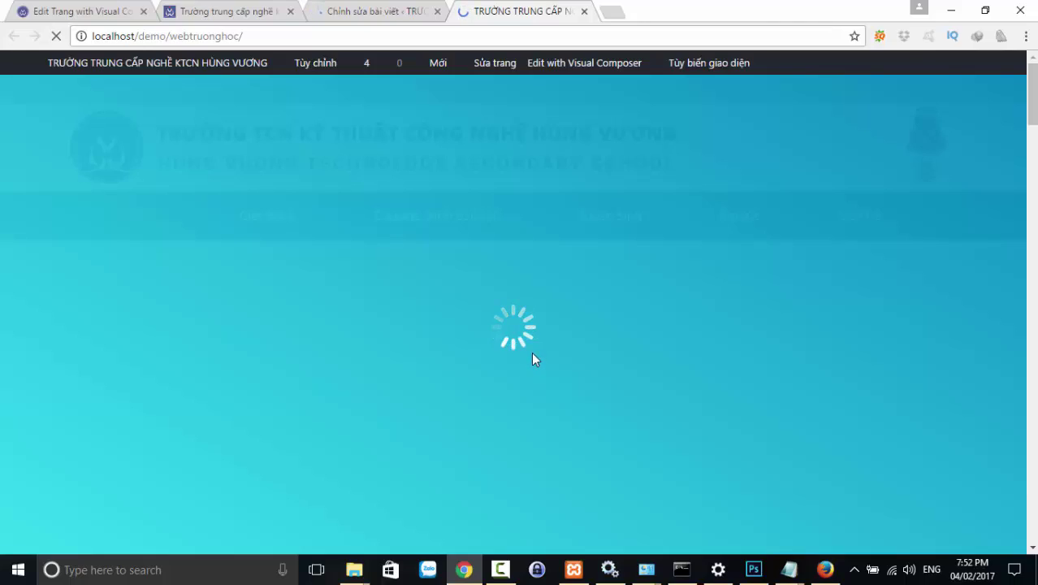
{"action": "scroll", "coordinate": [534, 359], "scroll_direction": "down", "scroll_amount": 10}
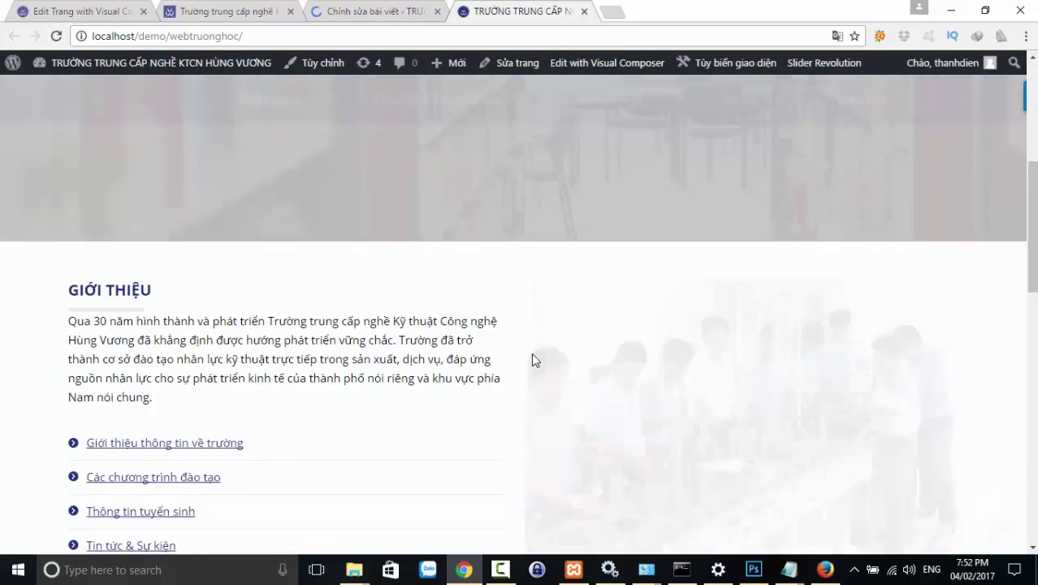
{"action": "scroll", "coordinate": [535, 360], "scroll_direction": "down", "scroll_amount": 5}
{"action": "scroll", "coordinate": [534, 360], "scroll_direction": "down", "scroll_amount": 2}
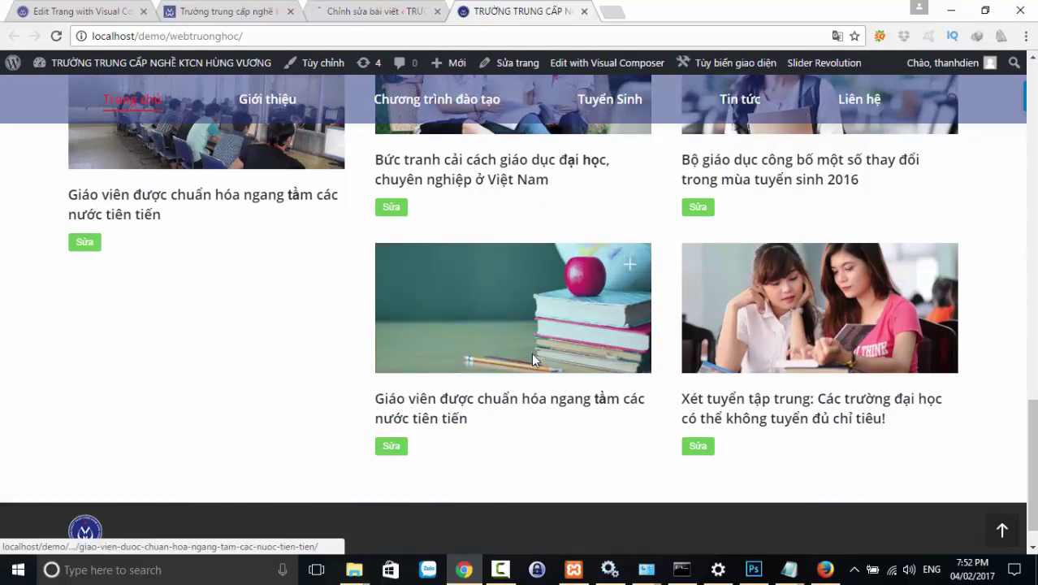
{"action": "scroll", "coordinate": [534, 360], "scroll_direction": "up", "scroll_amount": 2}
{"action": "scroll", "coordinate": [533, 361], "scroll_direction": "up", "scroll_amount": 2}
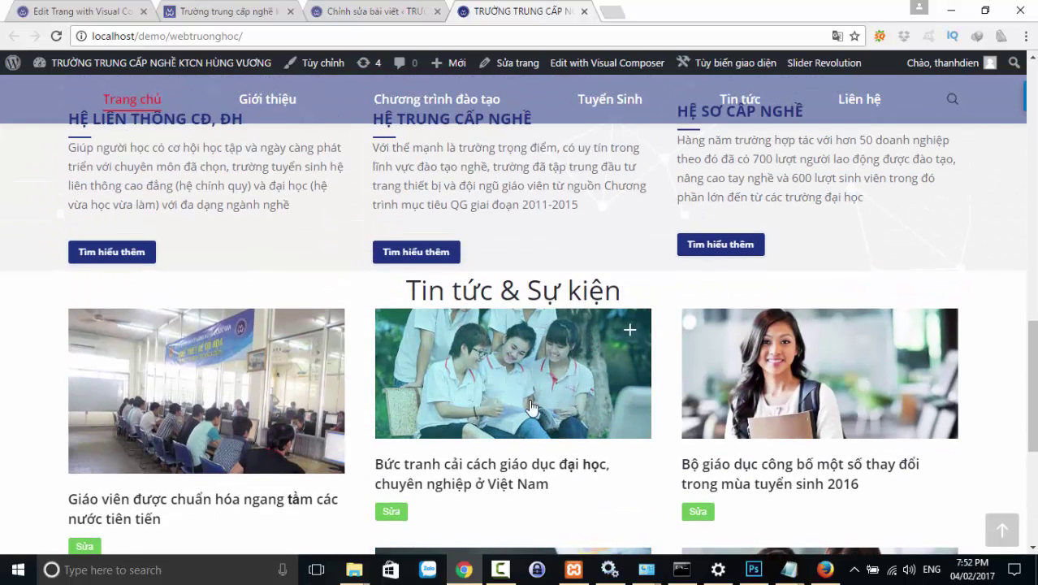
- In the homepage's Blog Masonry & Grid settings, enable the categories filter, name / date ordering and asc. / desc. ordering
{"action": "left_click", "coordinate": [120, 18]}
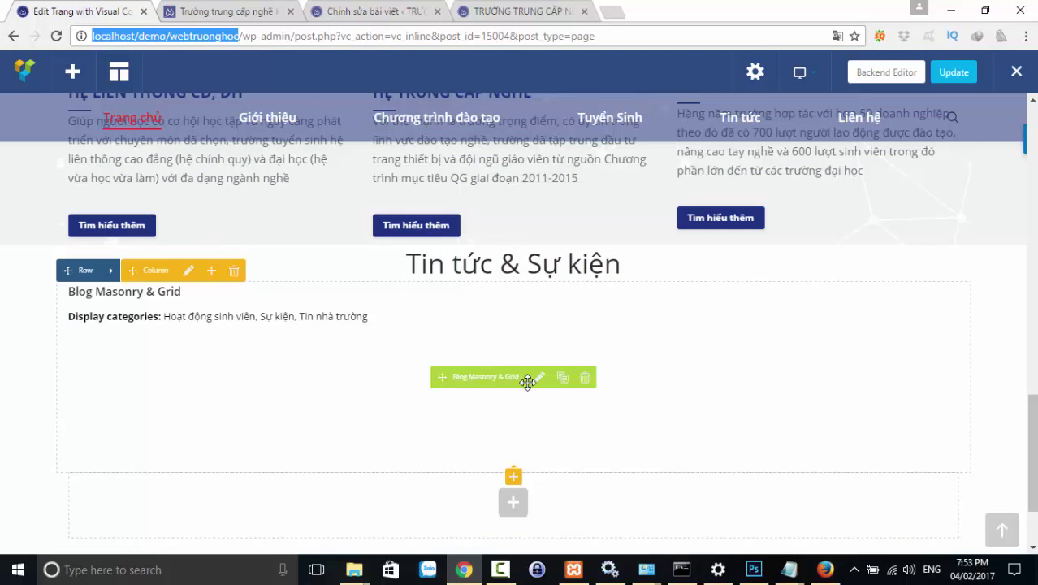
{"action": "left_click", "coordinate": [538, 379]}
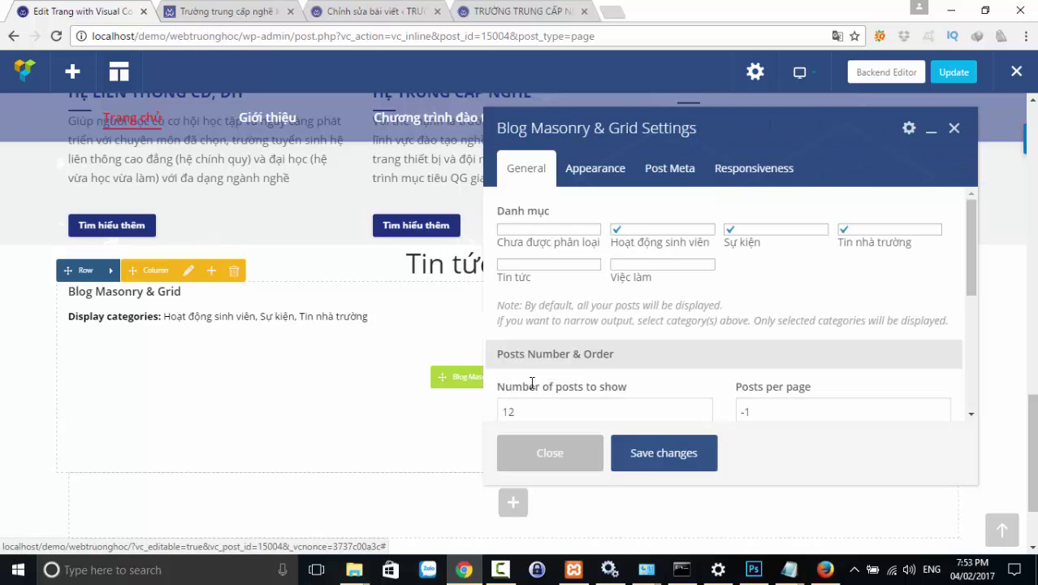
{"action": "left_click", "coordinate": [583, 174]}
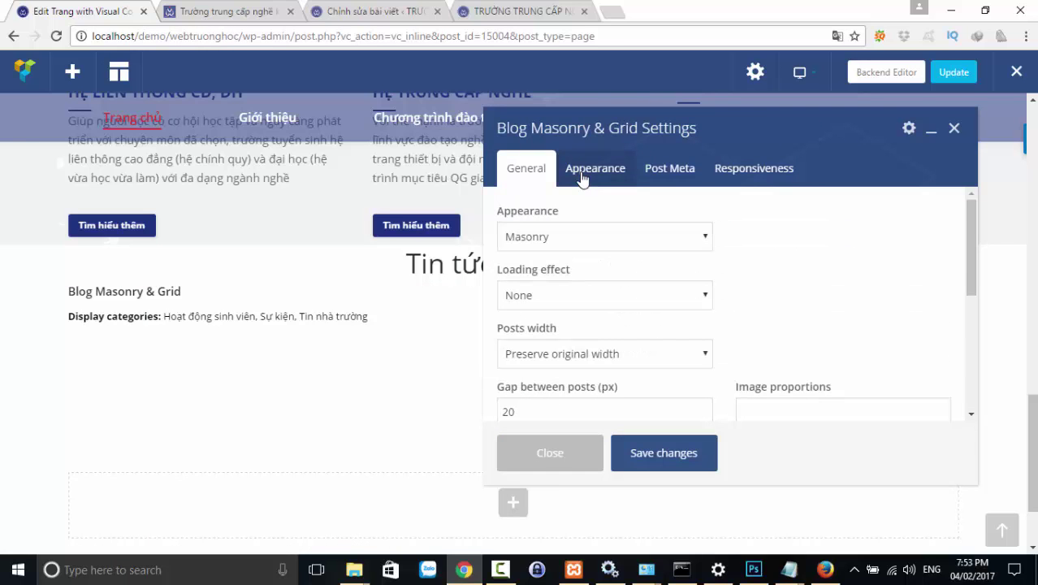
{"action": "scroll", "coordinate": [557, 333], "scroll_direction": "down", "scroll_amount": 3}
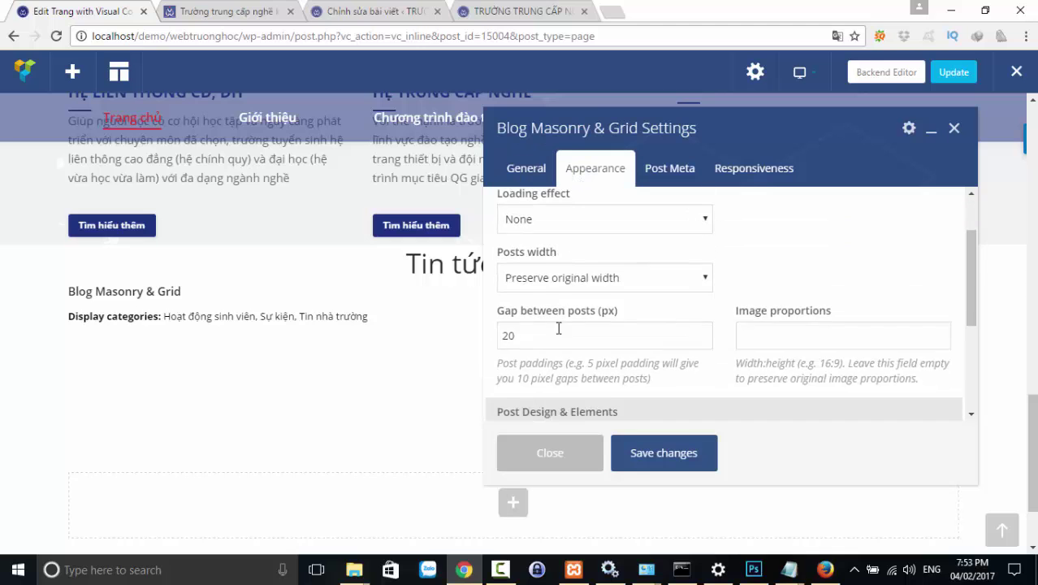
{"action": "scroll", "coordinate": [569, 325], "scroll_direction": "up", "scroll_amount": 3}
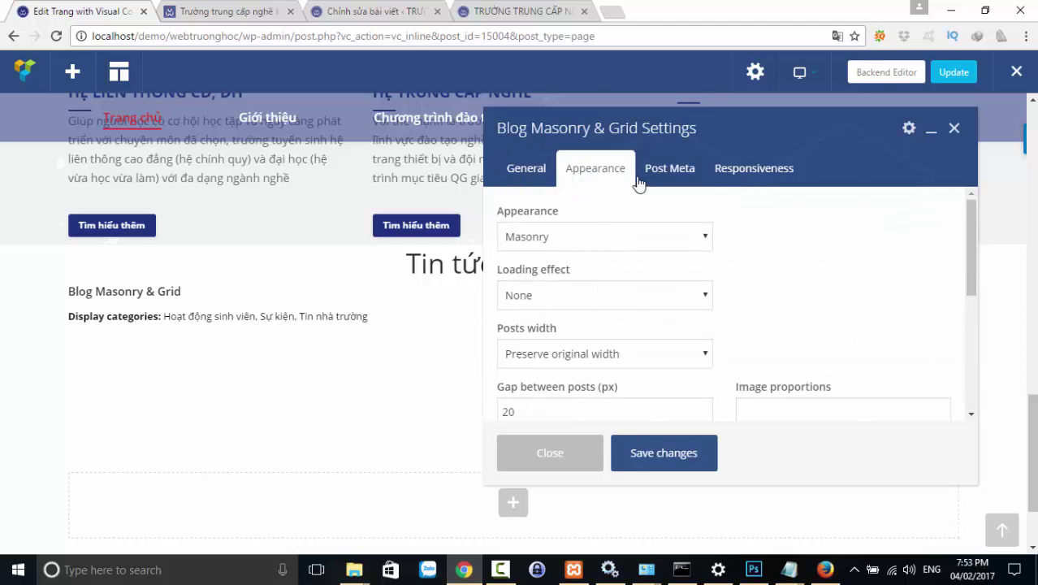
{"action": "left_click", "coordinate": [512, 169]}
{"action": "scroll", "coordinate": [625, 345], "scroll_direction": "down", "scroll_amount": 2}
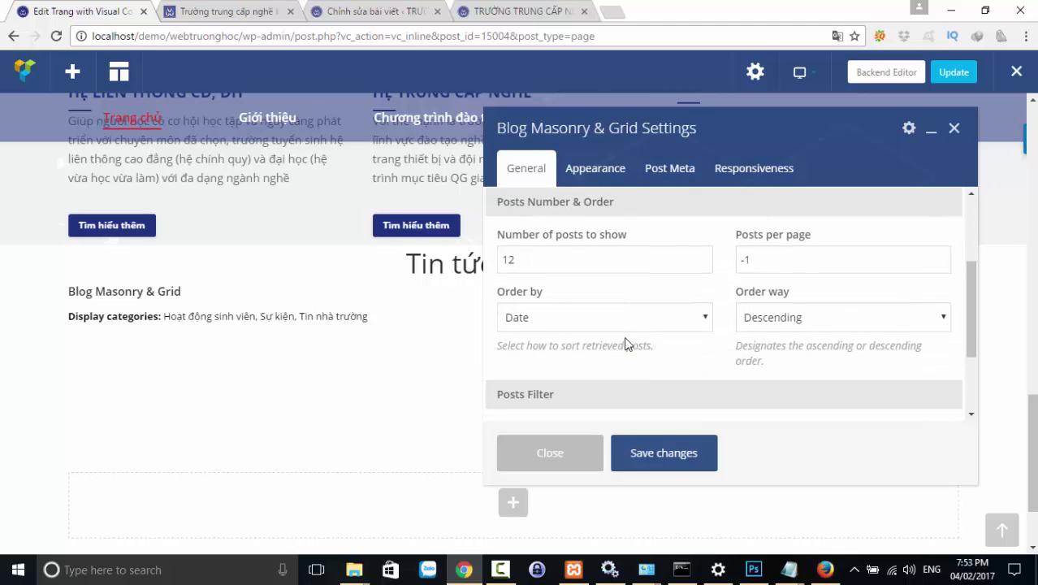
{"action": "scroll", "coordinate": [627, 341], "scroll_direction": "down", "scroll_amount": 3}
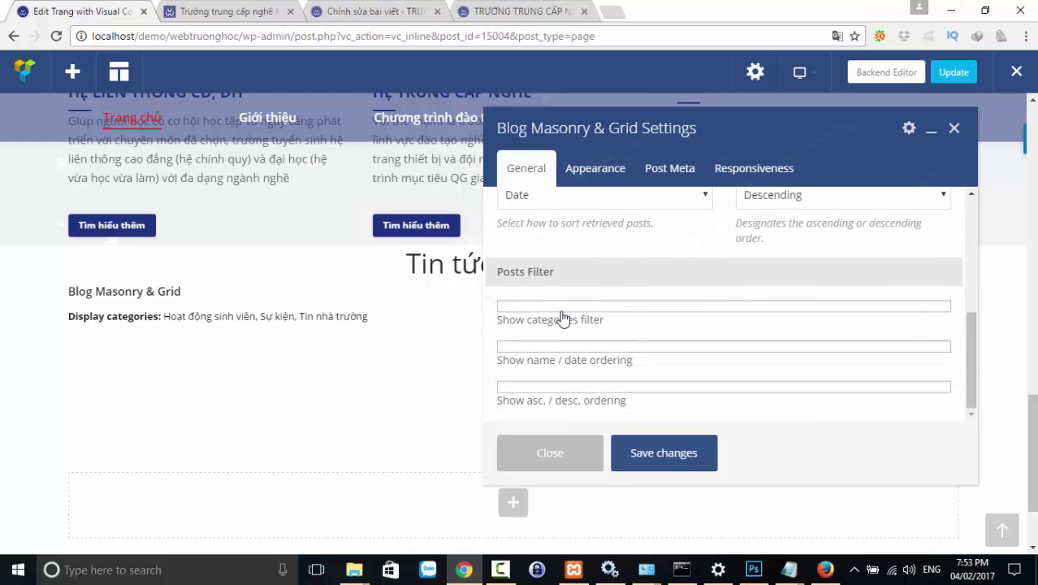
{"action": "left_click", "coordinate": [573, 306]}
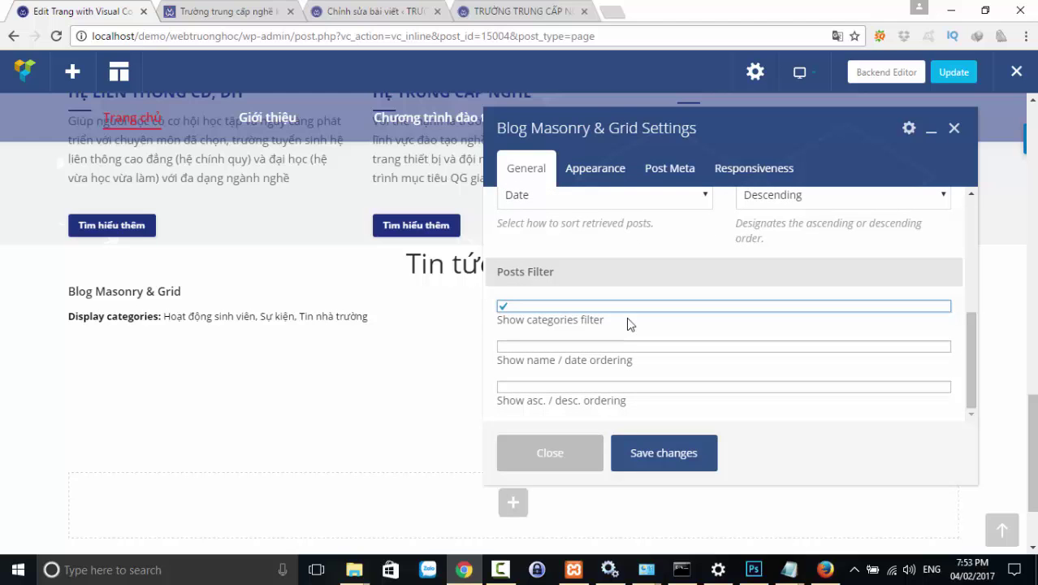
{"action": "left_click", "coordinate": [603, 352]}
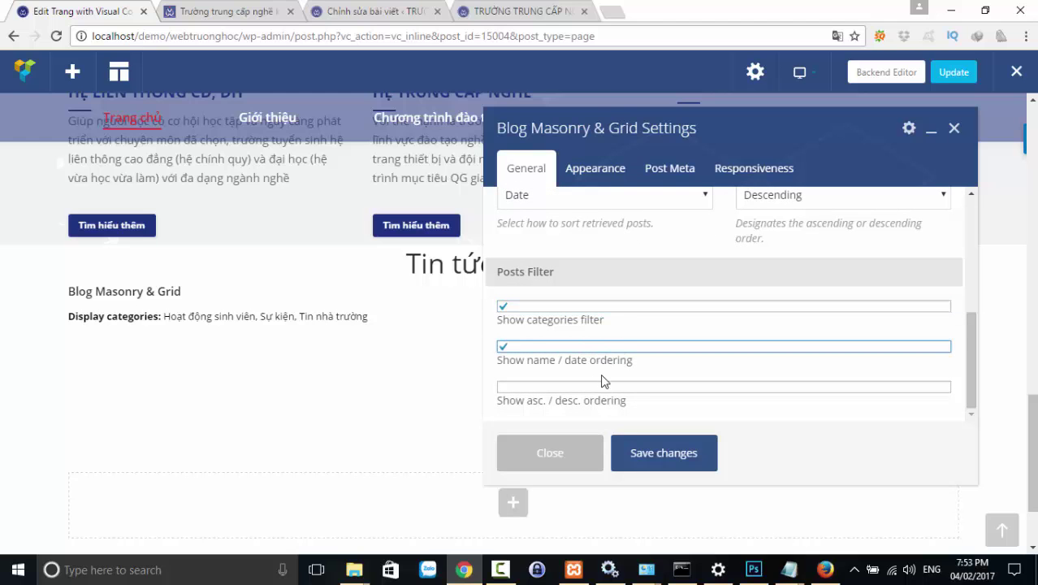
{"action": "left_click", "coordinate": [600, 388]}
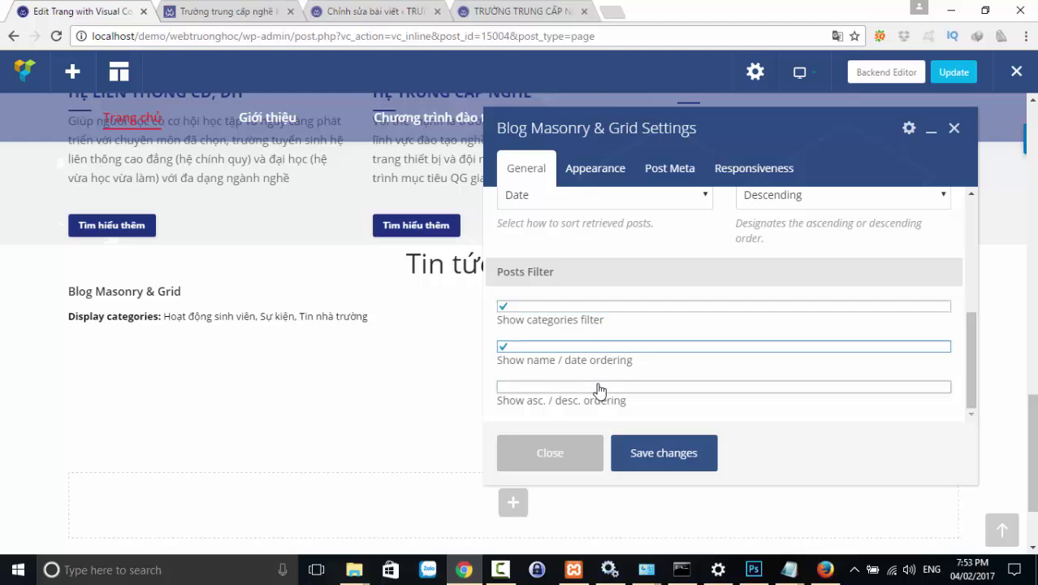
- Set the Blog Masonry & Grid element's appearance to Grid
{"action": "left_click", "coordinate": [587, 172]}
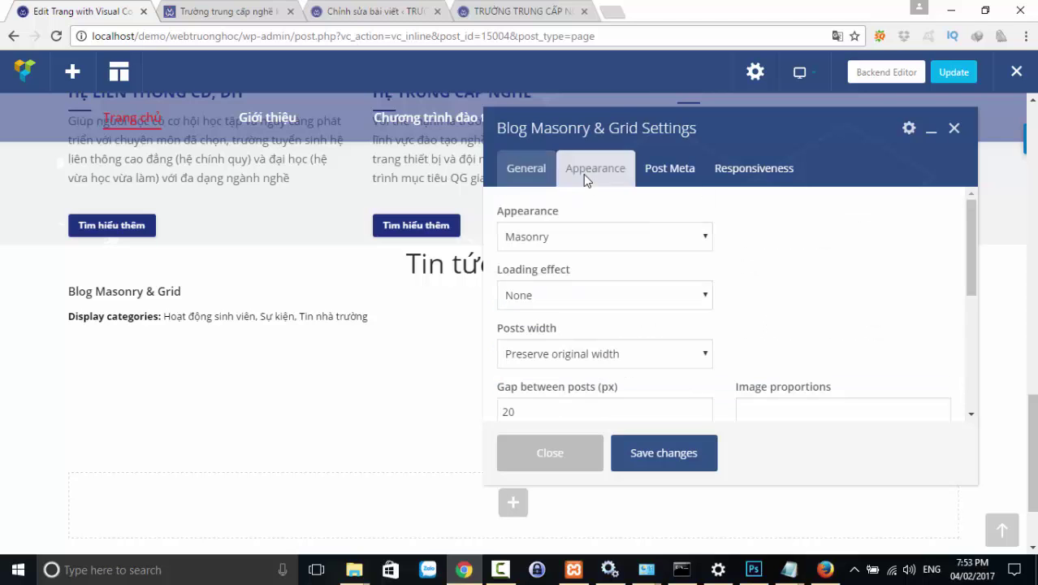
{"action": "left_click", "coordinate": [574, 239]}
{"action": "left_click", "coordinate": [530, 276]}
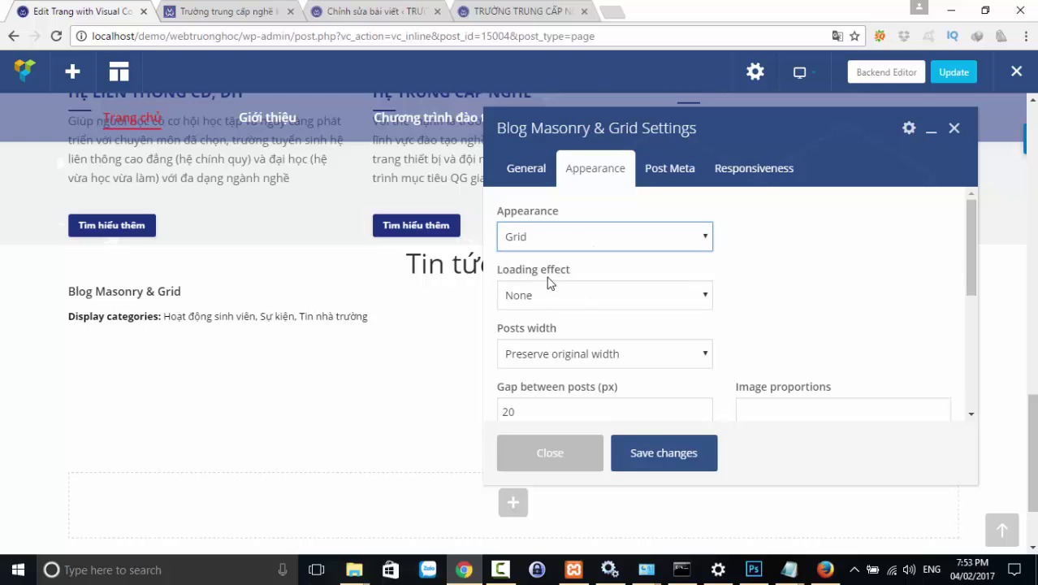
- Enable excerpts, "Read more" buttons and fancy date for the blog grid, checking the reference site's post cards
{"action": "scroll", "coordinate": [562, 313], "scroll_direction": "down", "scroll_amount": 1}
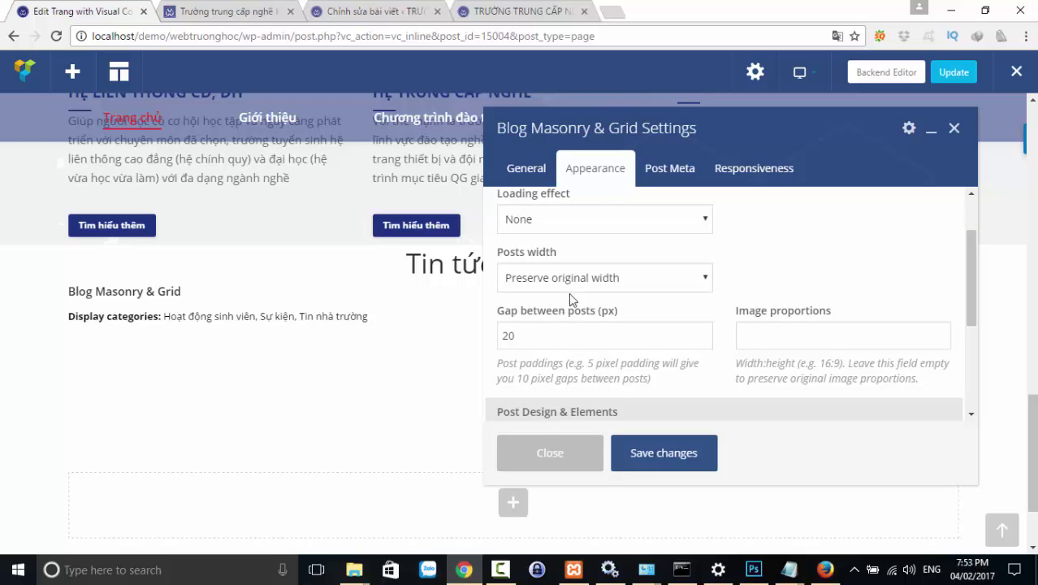
{"action": "scroll", "coordinate": [577, 306], "scroll_direction": "down", "scroll_amount": 3}
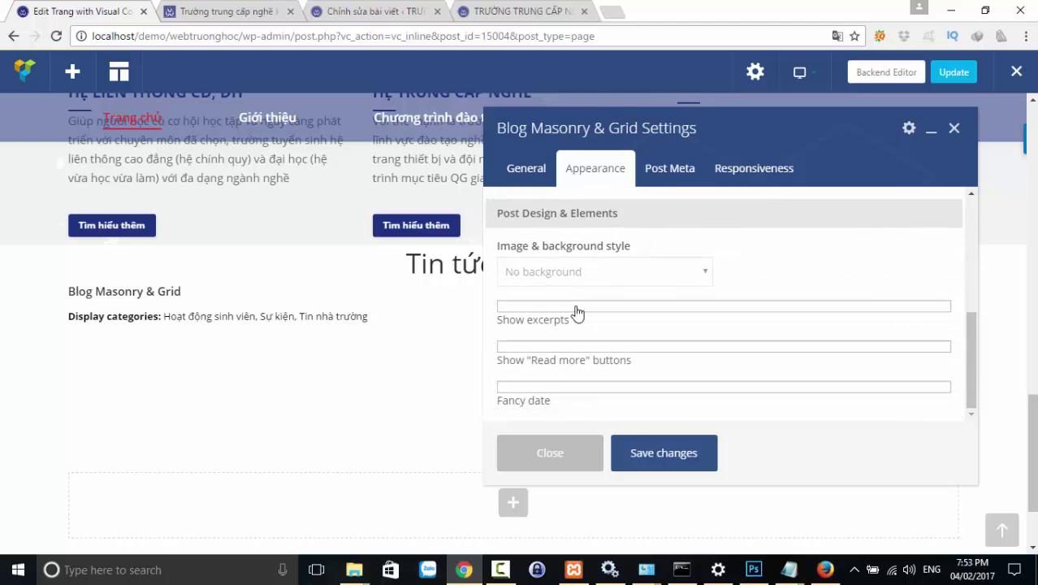
{"action": "left_click", "coordinate": [529, 306]}
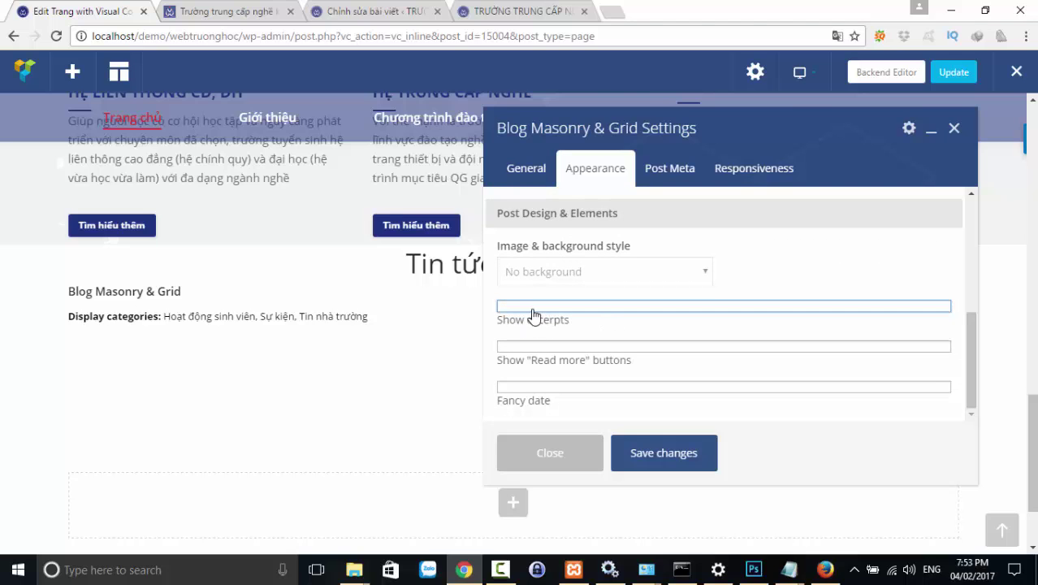
{"action": "left_click", "coordinate": [217, 11]}
{"action": "scroll", "coordinate": [463, 406], "scroll_direction": "down", "scroll_amount": 3}
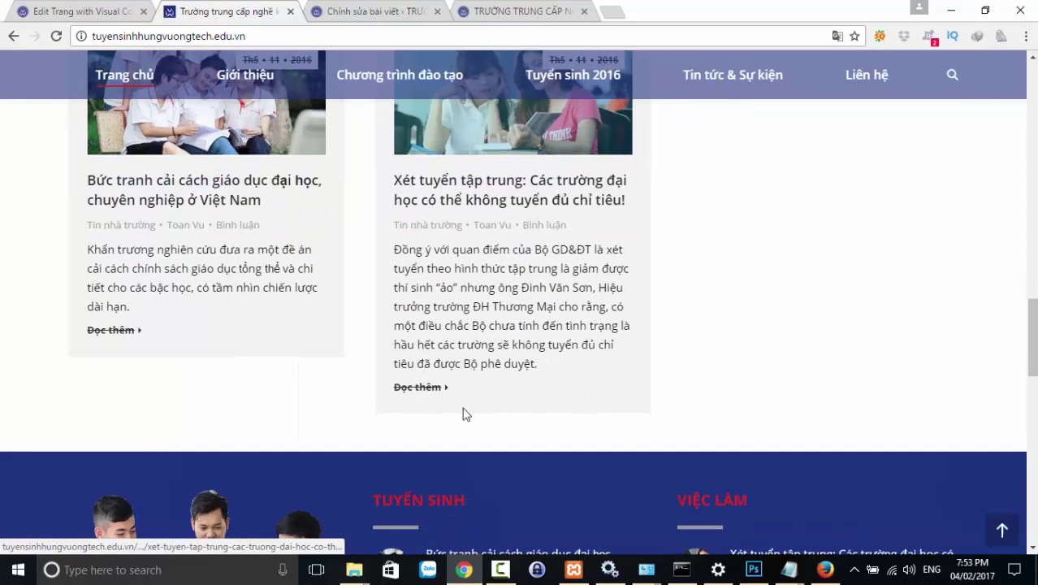
{"action": "scroll", "coordinate": [518, 337], "scroll_direction": "up", "scroll_amount": 4}
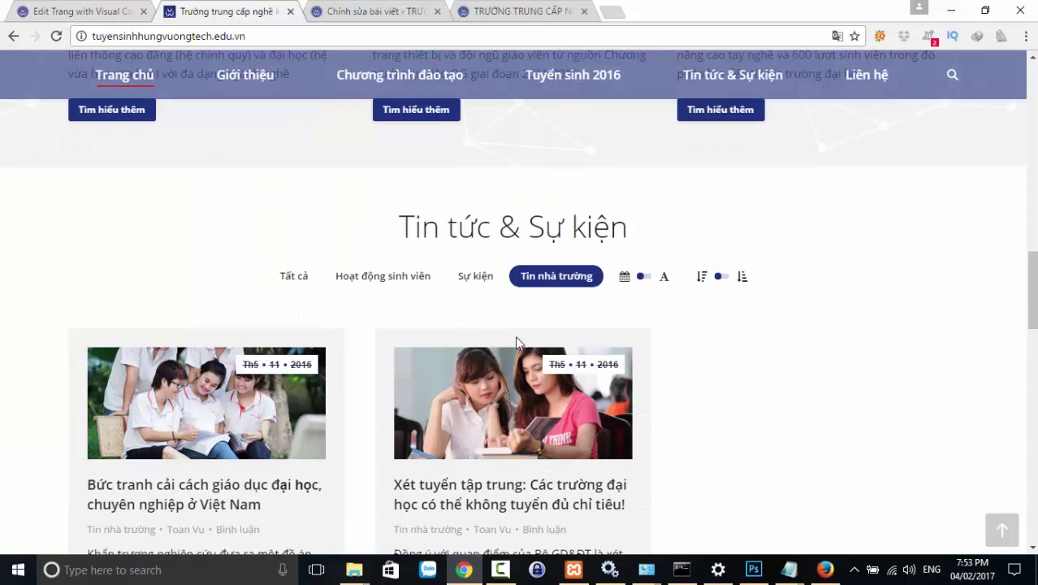
{"action": "left_click", "coordinate": [95, 15]}
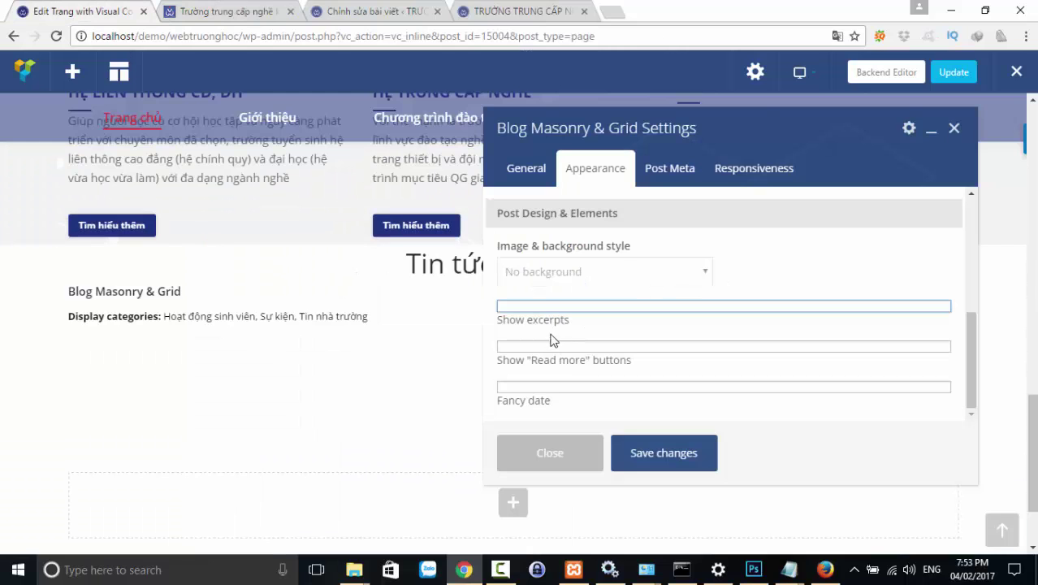
{"action": "left_click", "coordinate": [548, 355]}
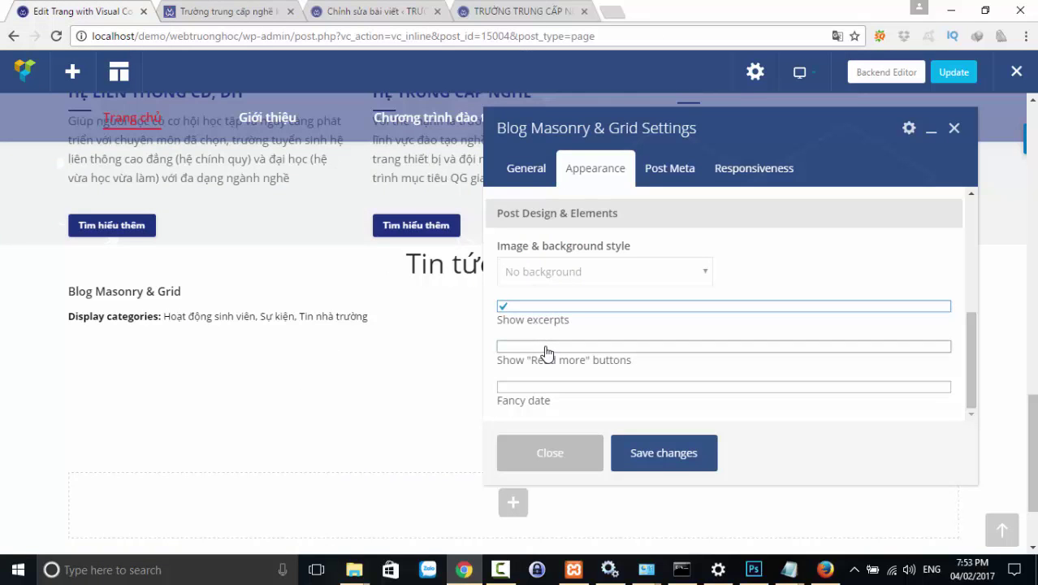
{"action": "left_click", "coordinate": [552, 394]}
{"action": "scroll", "coordinate": [626, 357], "scroll_direction": "up", "scroll_amount": 4}
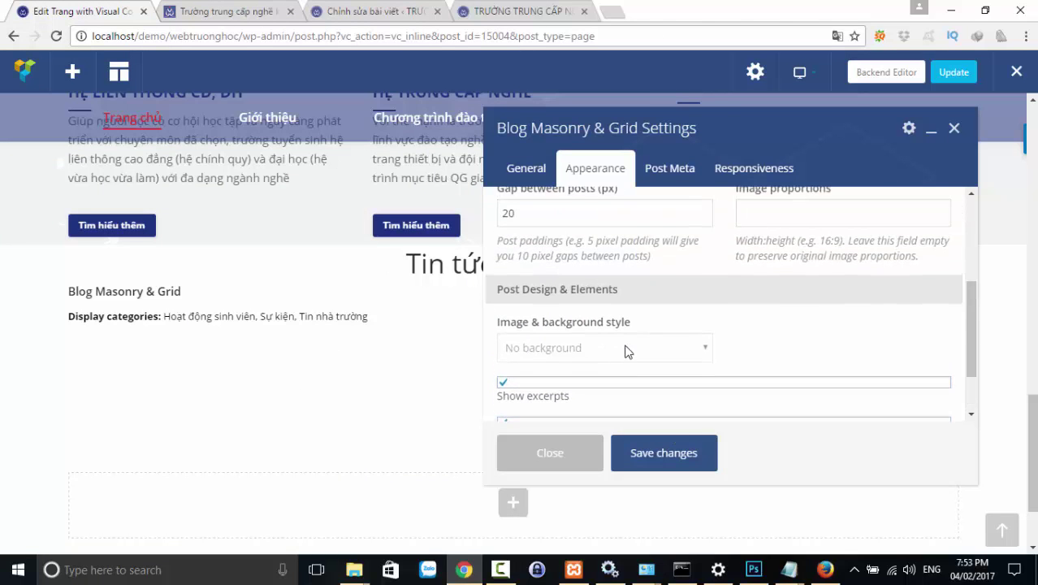
- In the blog grid's post meta, enable showing post categories and post date
{"action": "left_click", "coordinate": [663, 170]}
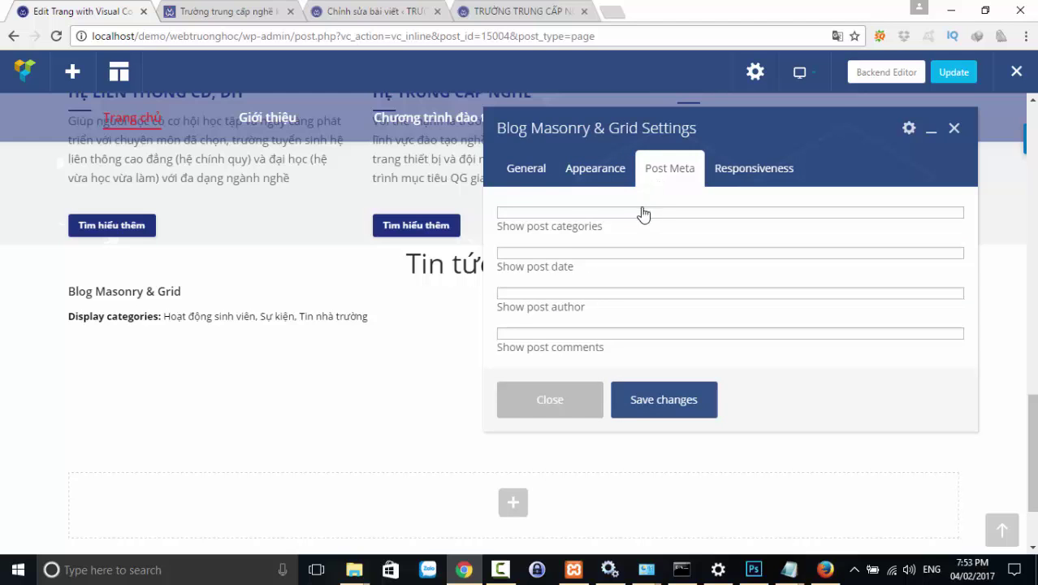
{"action": "left_click", "coordinate": [564, 222]}
{"action": "left_click", "coordinate": [565, 258]}
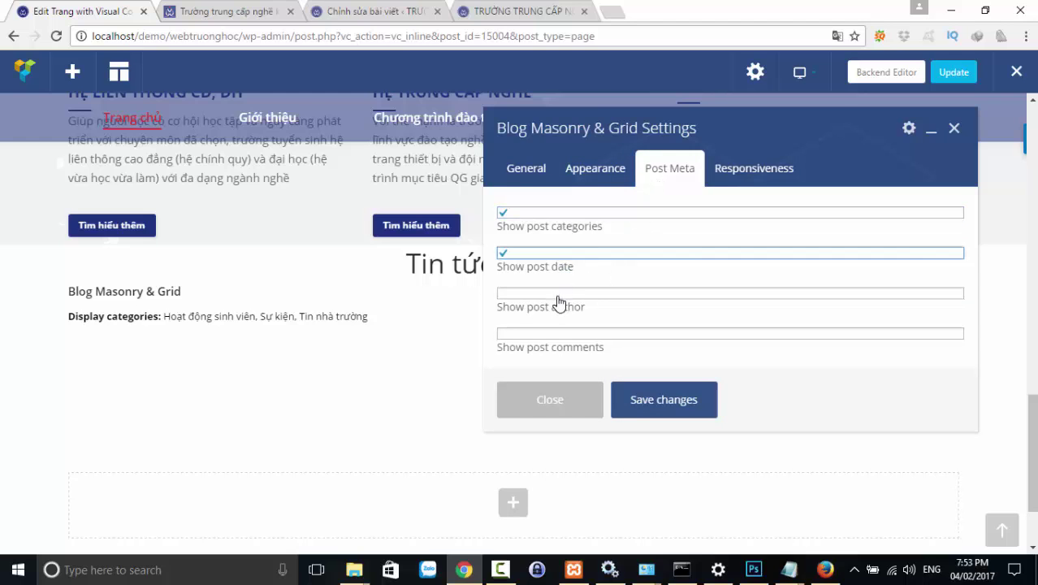
- Keep the grid's responsiveness on Post width based, save the element's changes and update the page
{"action": "left_click", "coordinate": [737, 173]}
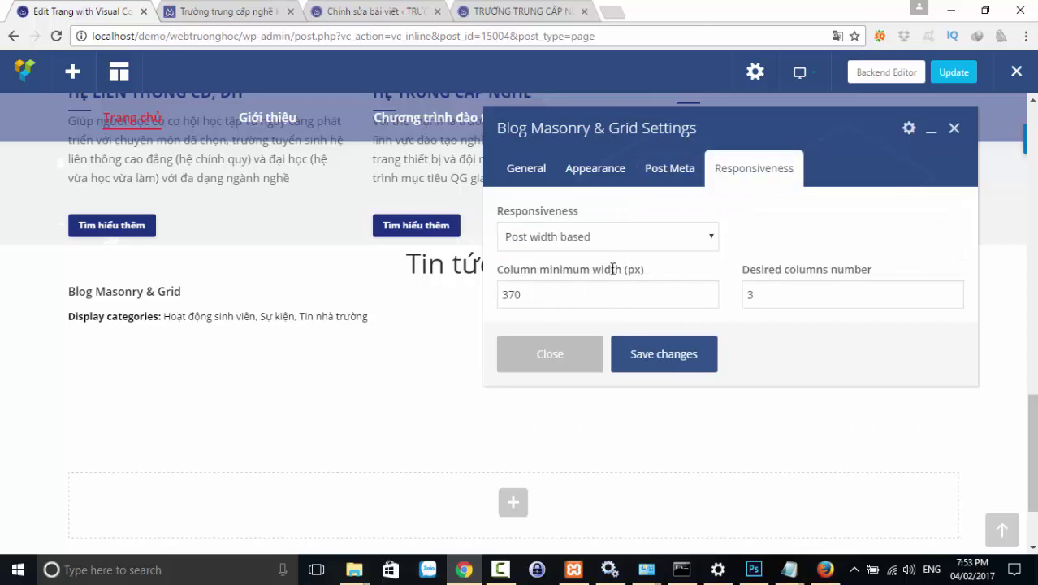
{"action": "left_click", "coordinate": [576, 238]}
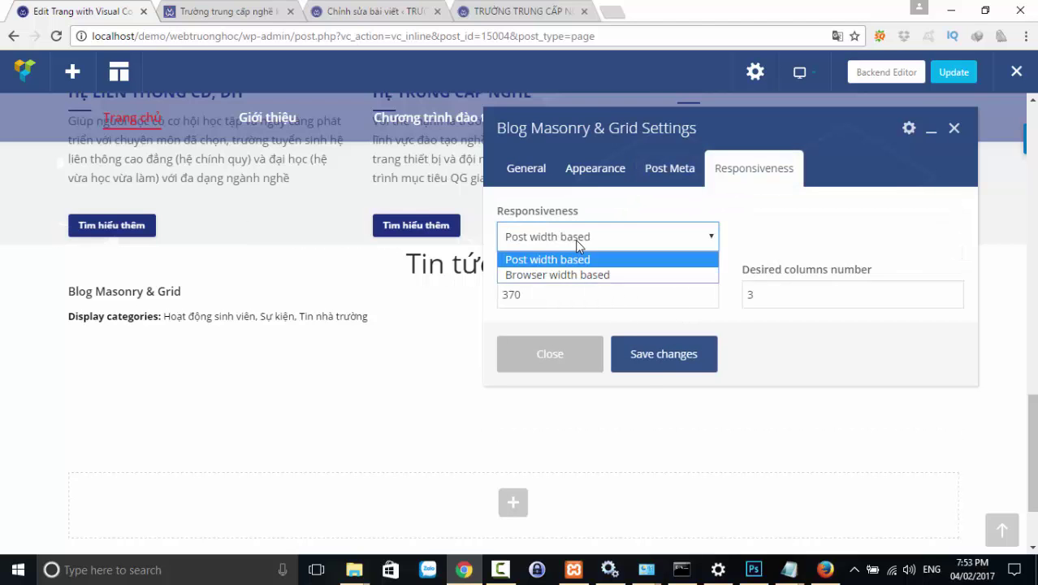
{"action": "left_click", "coordinate": [577, 241]}
{"action": "left_click", "coordinate": [646, 357]}
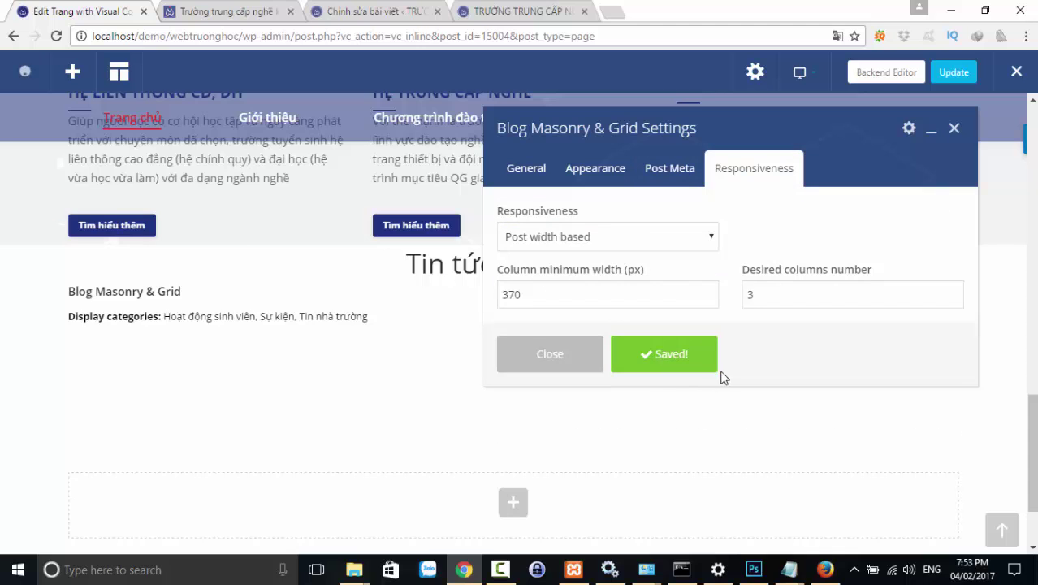
{"action": "left_click", "coordinate": [967, 77]}
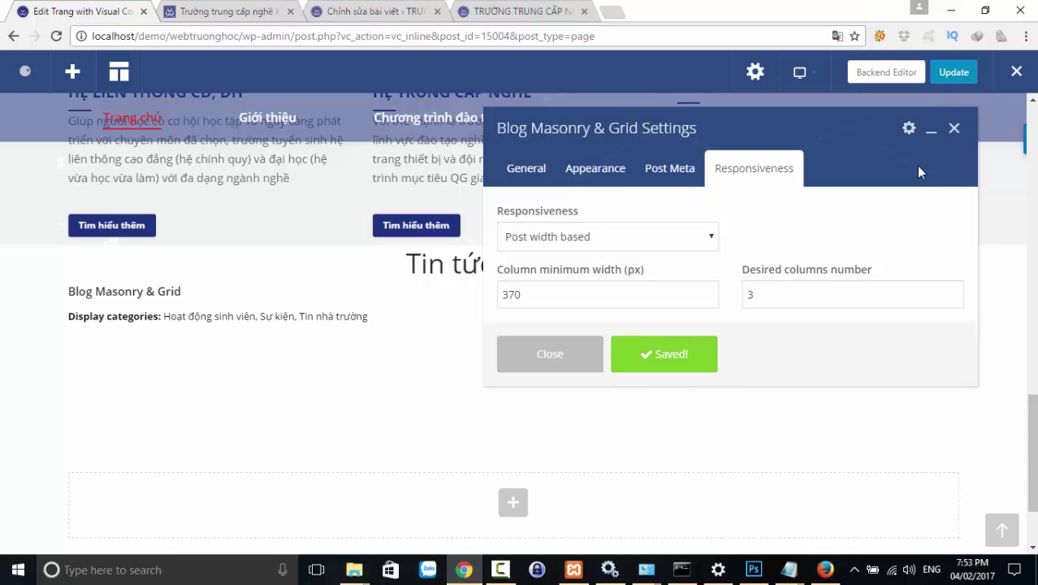
- Reload the local homepage to check the Tin tức & Sự kiện section
{"action": "left_click", "coordinate": [505, 13]}
{"action": "left_click", "coordinate": [216, 35]}
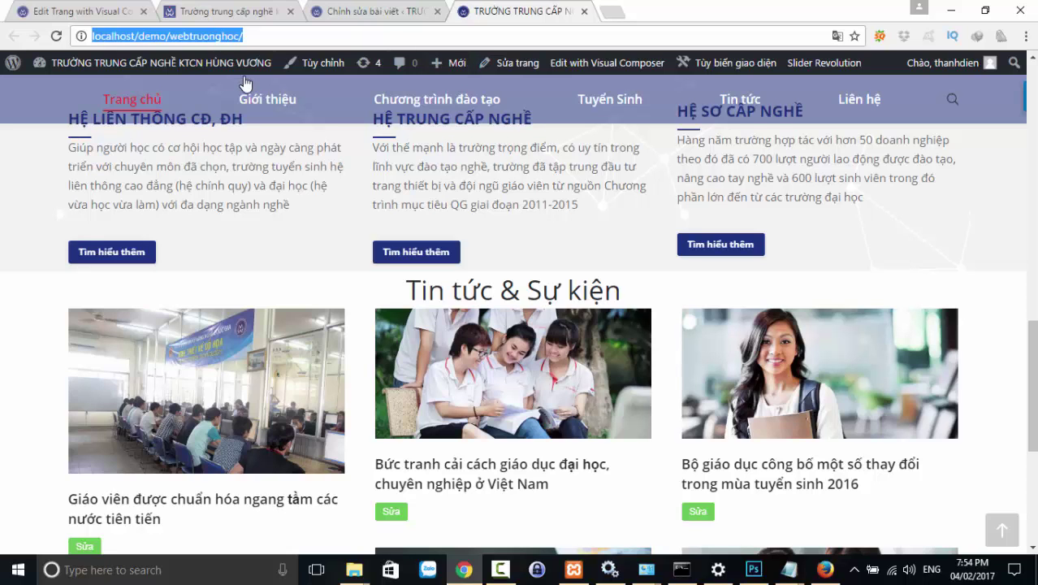
{"action": "key", "text": "Return"}
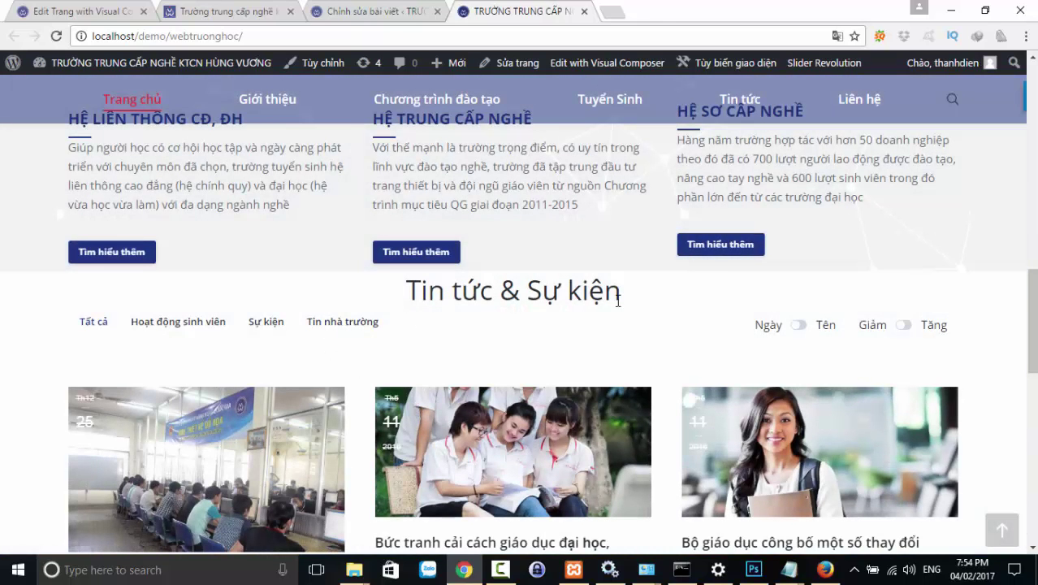
- Filter the local posts by Sự kiện, Hoạt động sinh viên and Tất cả and look over the post cards
{"action": "left_click", "coordinate": [255, 323]}
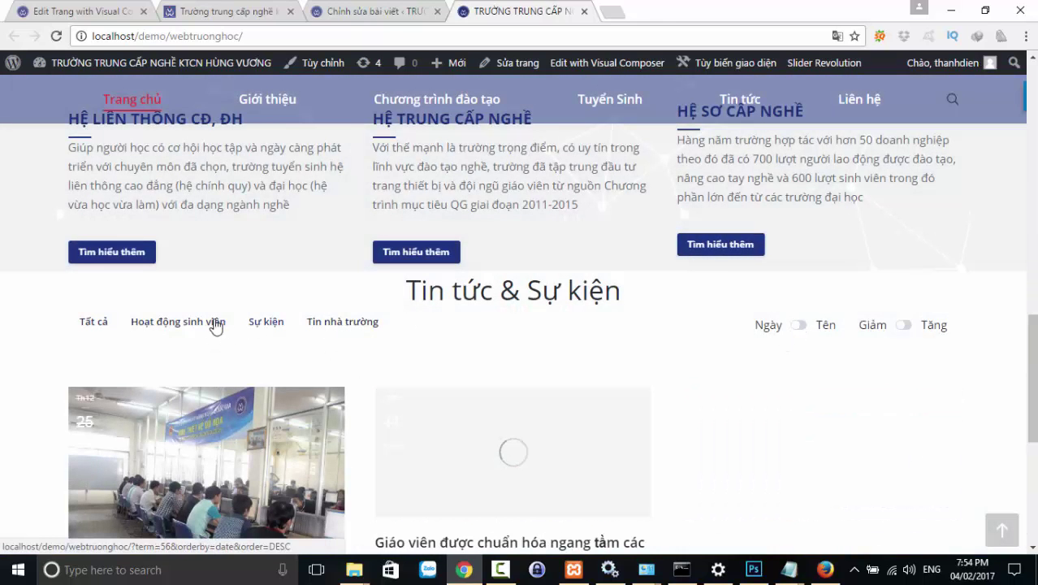
{"action": "left_click", "coordinate": [199, 323]}
{"action": "scroll", "coordinate": [264, 349], "scroll_direction": "down", "scroll_amount": 2}
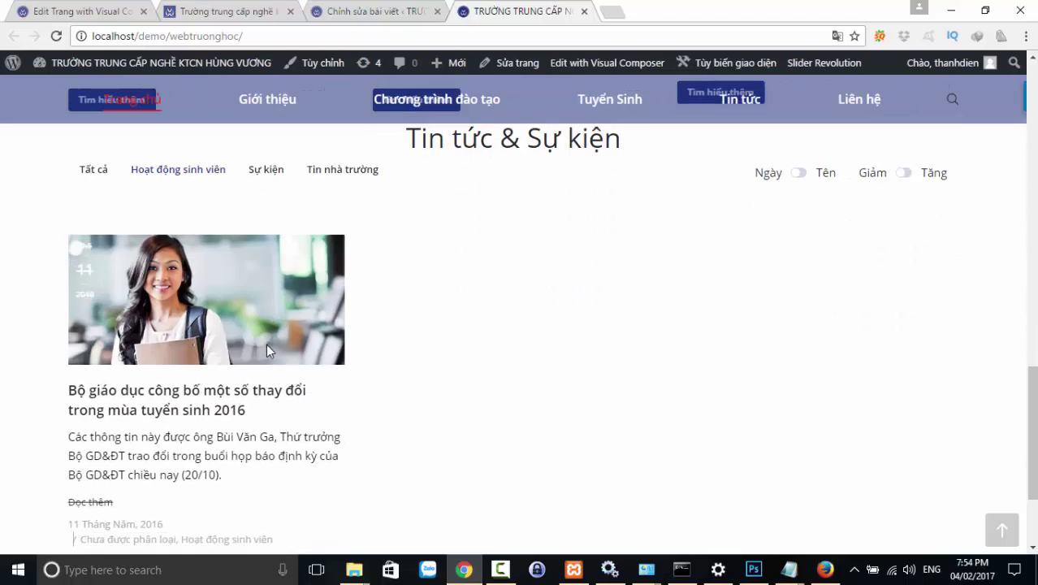
{"action": "left_click", "coordinate": [160, 173]}
{"action": "scroll", "coordinate": [350, 236], "scroll_direction": "down", "scroll_amount": 3}
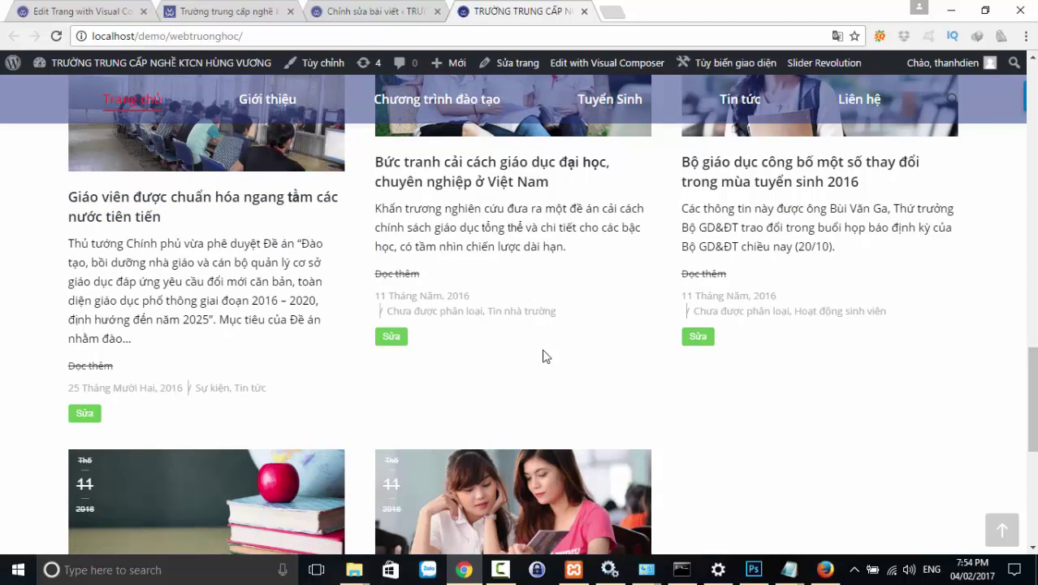
{"action": "scroll", "coordinate": [332, 386], "scroll_direction": "down", "scroll_amount": 3}
{"action": "scroll", "coordinate": [338, 380], "scroll_direction": "up", "scroll_amount": 7}
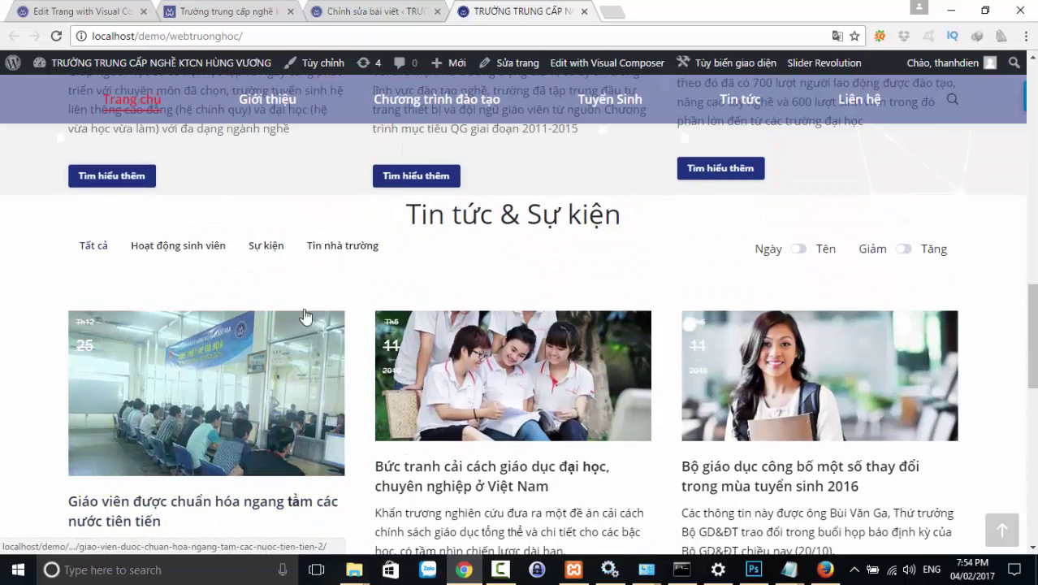
- Check the local Sự kiện posts, switch between the Hoạt động sinh viên and Sự kiện filters, and return to Tất cả
{"action": "left_click", "coordinate": [276, 250]}
{"action": "scroll", "coordinate": [390, 341], "scroll_direction": "down", "scroll_amount": 3}
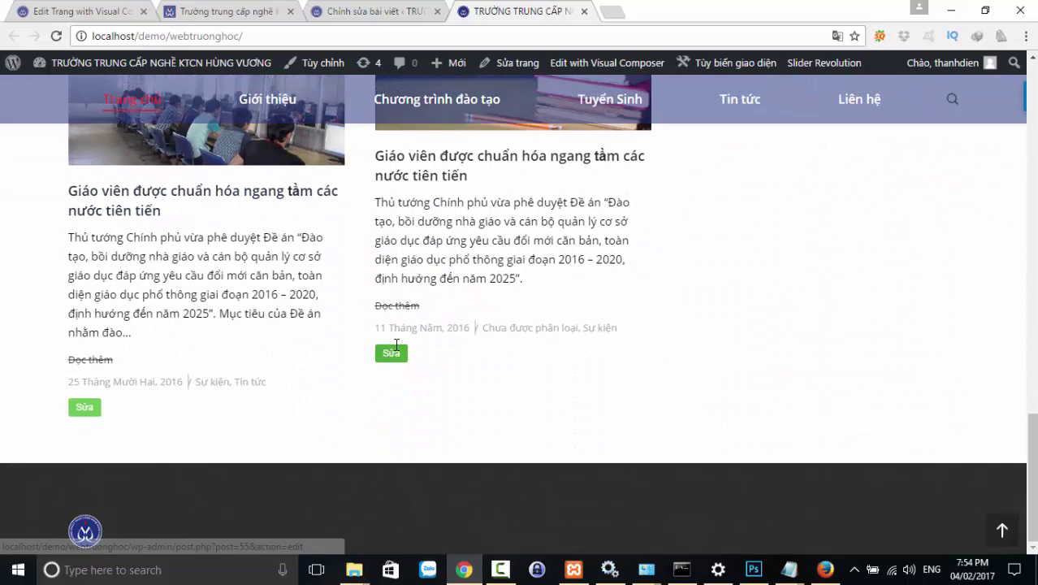
{"action": "scroll", "coordinate": [386, 346], "scroll_direction": "up", "scroll_amount": 3}
{"action": "left_click", "coordinate": [195, 251]}
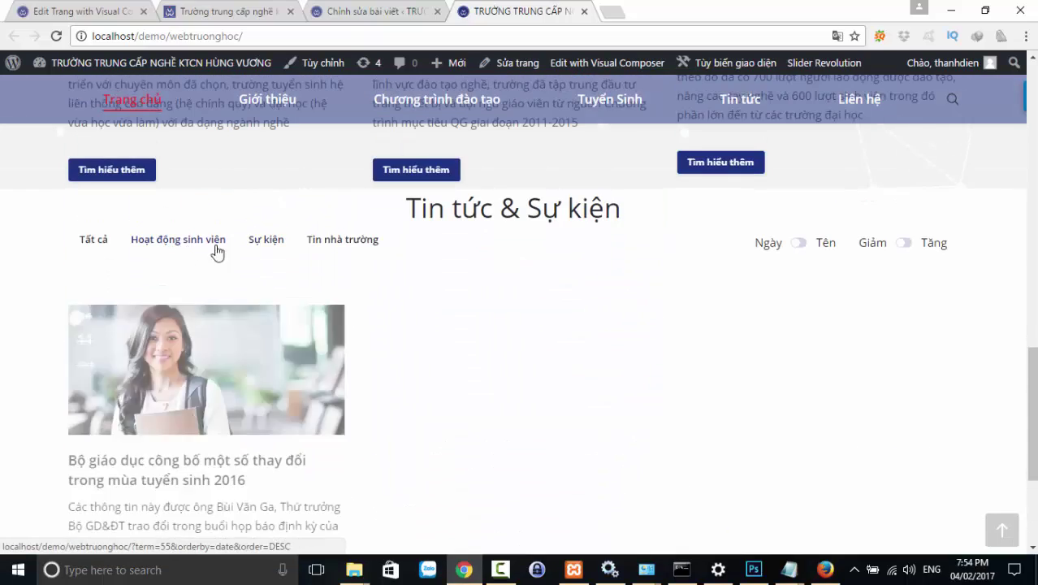
{"action": "left_click", "coordinate": [265, 241]}
{"action": "left_click", "coordinate": [208, 246]}
{"action": "left_click", "coordinate": [93, 239]}
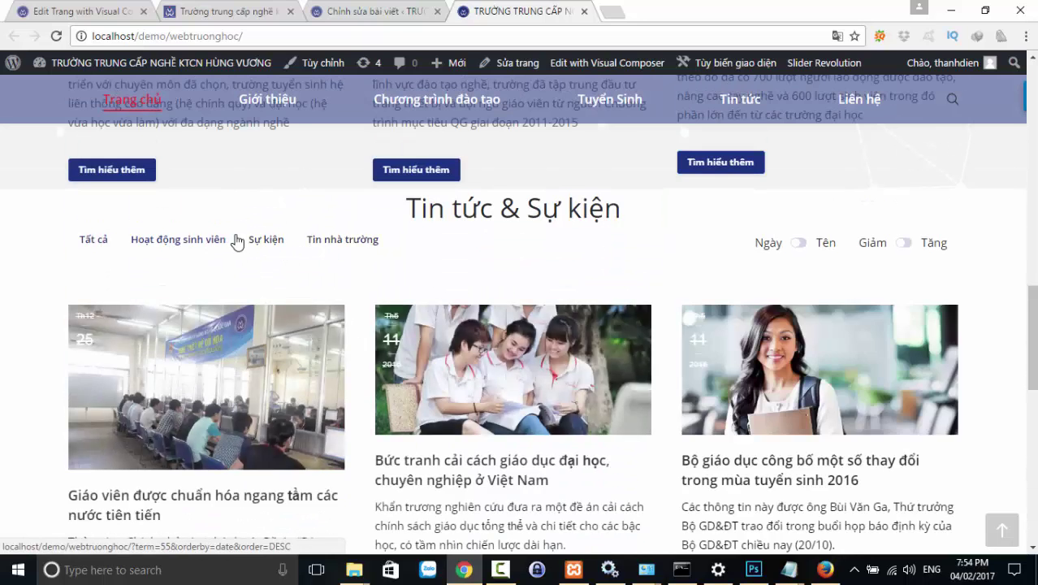
- Filter the local posts by Tin nhà trường and examine the category names listed in the first post's meta
{"action": "left_click", "coordinate": [375, 244]}
{"action": "scroll", "coordinate": [388, 322], "scroll_direction": "down", "scroll_amount": 3}
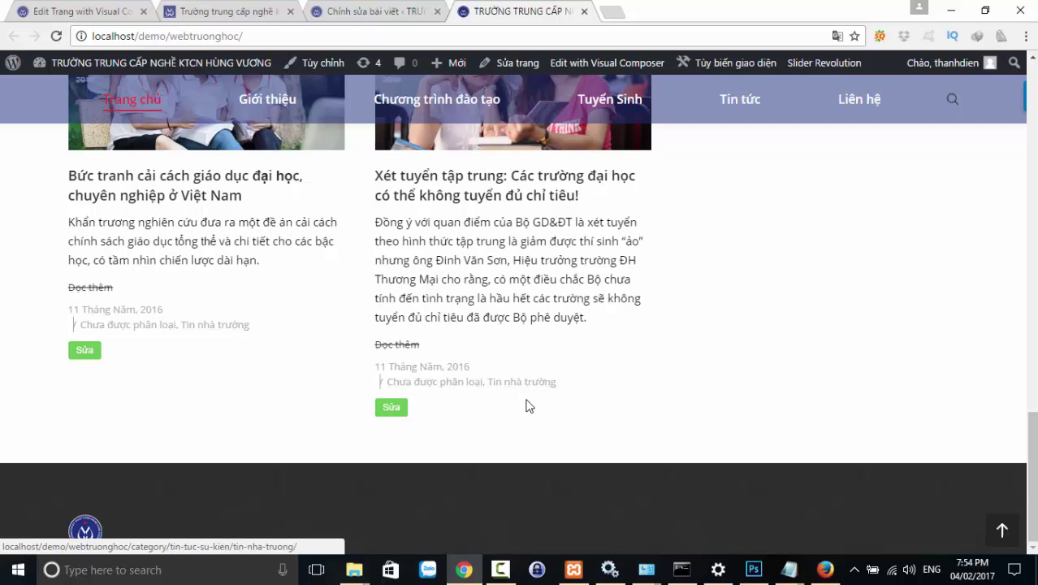
{"action": "scroll", "coordinate": [465, 409], "scroll_direction": "up", "scroll_amount": 3}
{"action": "scroll", "coordinate": [457, 397], "scroll_direction": "up", "scroll_amount": 1}
{"action": "scroll", "coordinate": [214, 376], "scroll_direction": "down", "scroll_amount": 2}
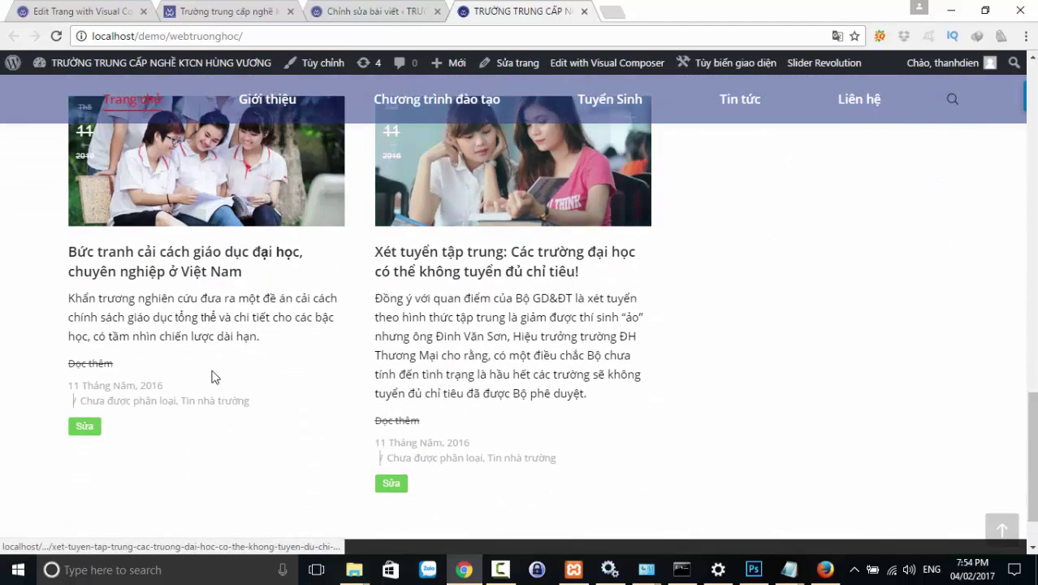
{"action": "left_click_drag", "start_coordinate": [176, 402], "coordinate": [84, 402]}
{"action": "left_click", "coordinate": [313, 370]}
- Recheck the local posts under the Sự kiện and Hoạt động sinh viên filters
{"action": "scroll", "coordinate": [325, 366], "scroll_direction": "up", "scroll_amount": 3}
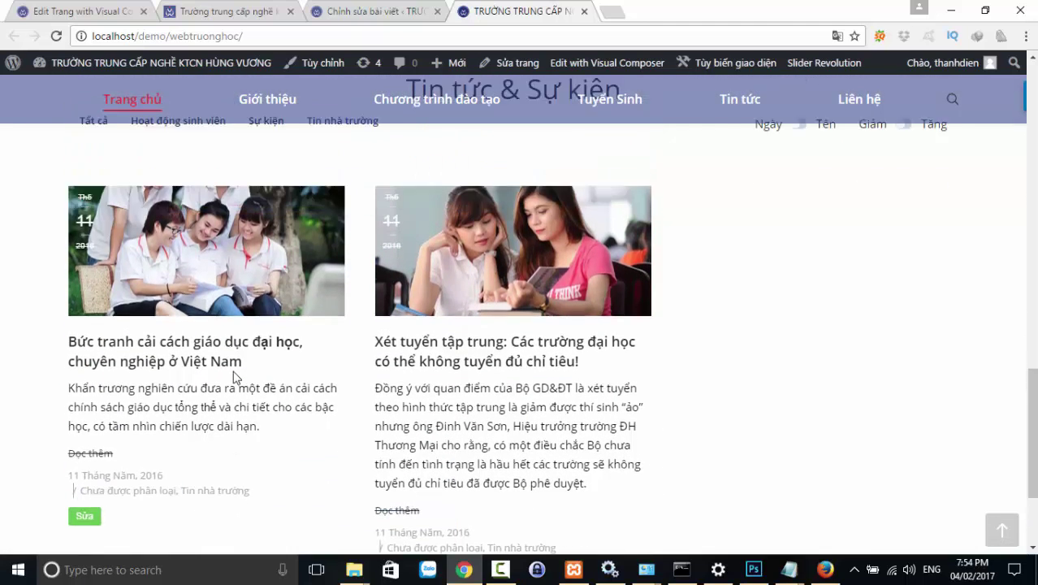
{"action": "left_click", "coordinate": [327, 261]}
{"action": "left_click", "coordinate": [250, 261]}
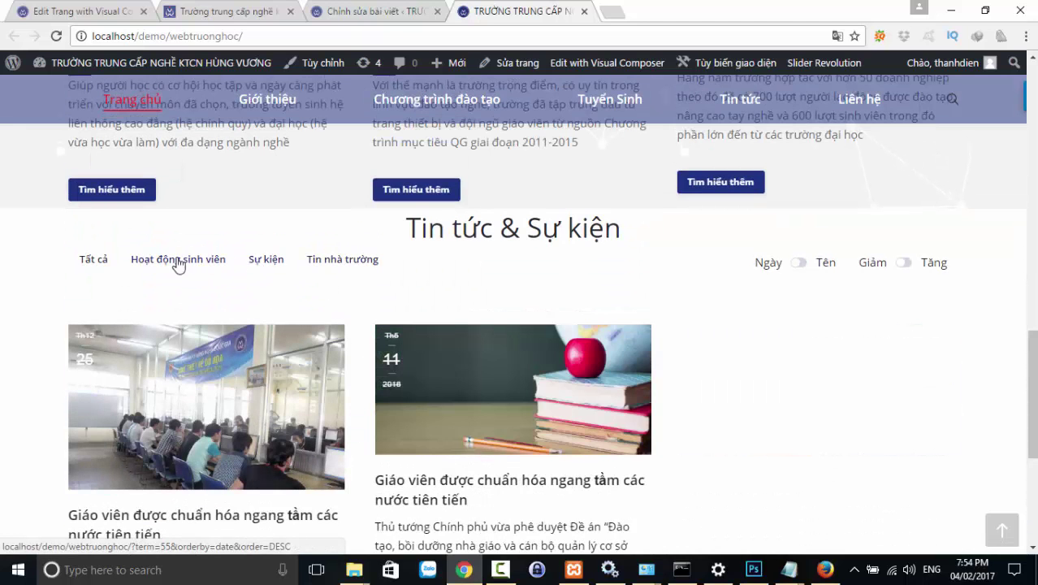
{"action": "left_click", "coordinate": [178, 260]}
{"action": "scroll", "coordinate": [413, 346], "scroll_direction": "down", "scroll_amount": 3}
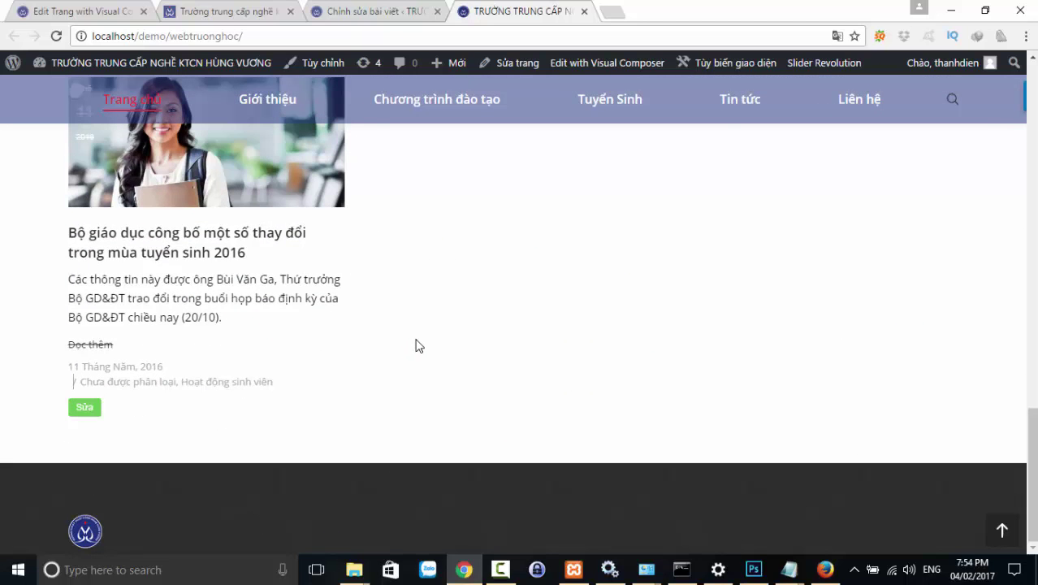
{"action": "scroll", "coordinate": [417, 345], "scroll_direction": "up", "scroll_amount": 4}
- On the reference site, compare the post cards under the Hoạt động sinh viên, Sự kiện and Tin nhà trường filters
{"action": "left_click", "coordinate": [223, 12]}
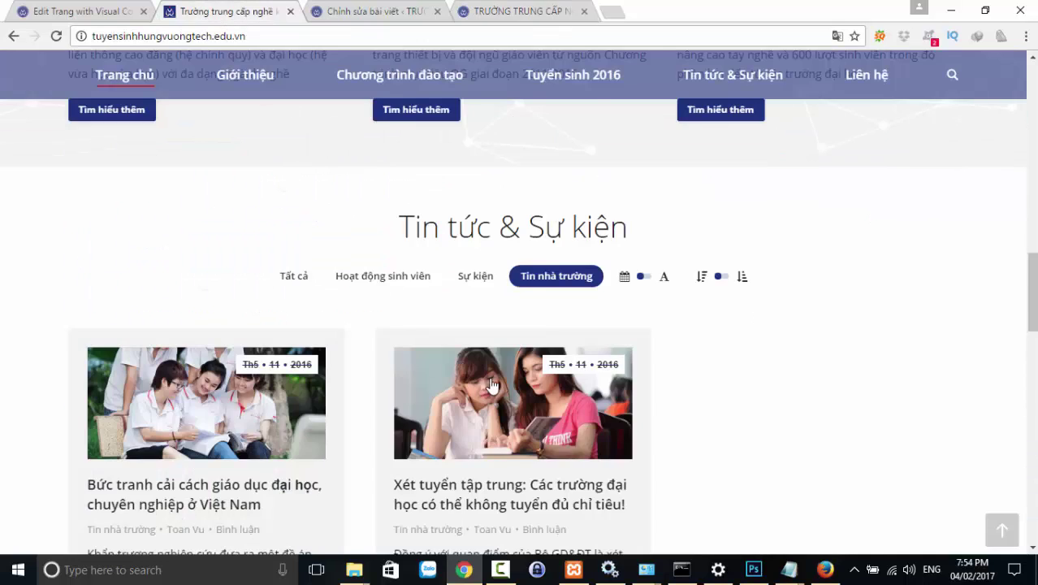
{"action": "scroll", "coordinate": [491, 387], "scroll_direction": "down", "scroll_amount": 2}
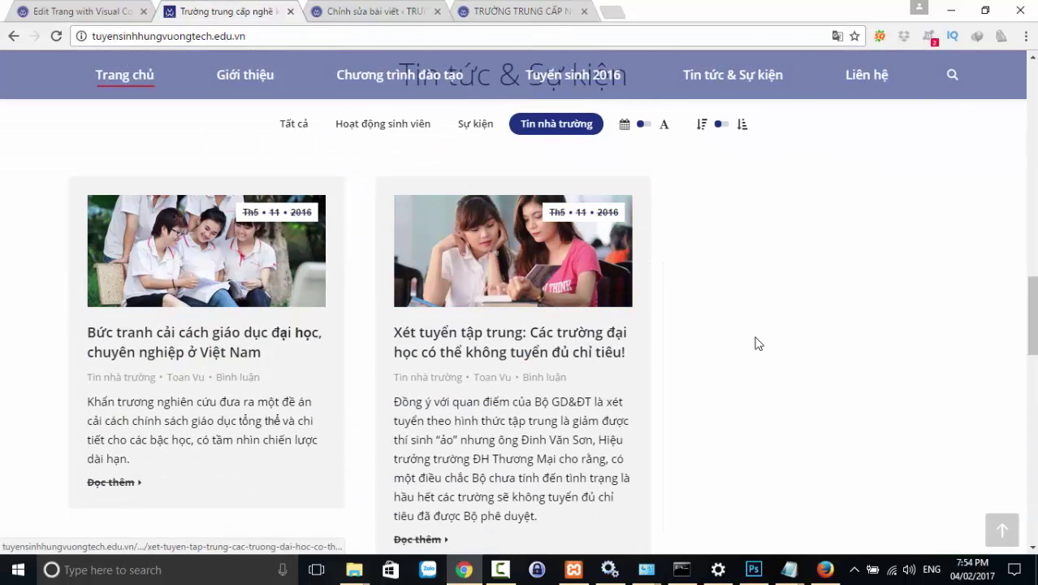
{"action": "left_click", "coordinate": [378, 126]}
{"action": "scroll", "coordinate": [457, 280], "scroll_direction": "down", "scroll_amount": 2}
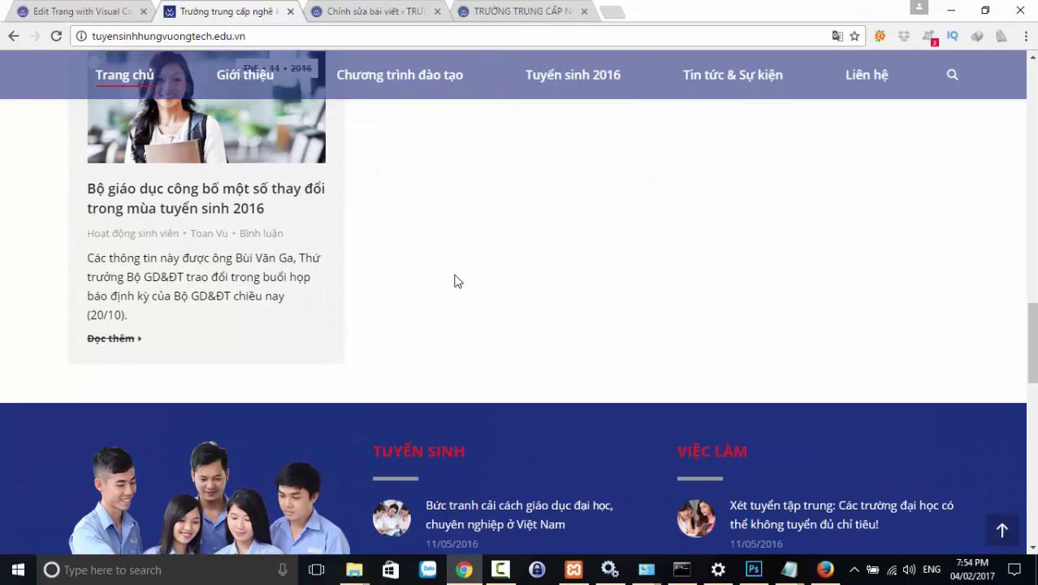
{"action": "scroll", "coordinate": [457, 281], "scroll_direction": "up", "scroll_amount": 2}
{"action": "left_click", "coordinate": [489, 130]}
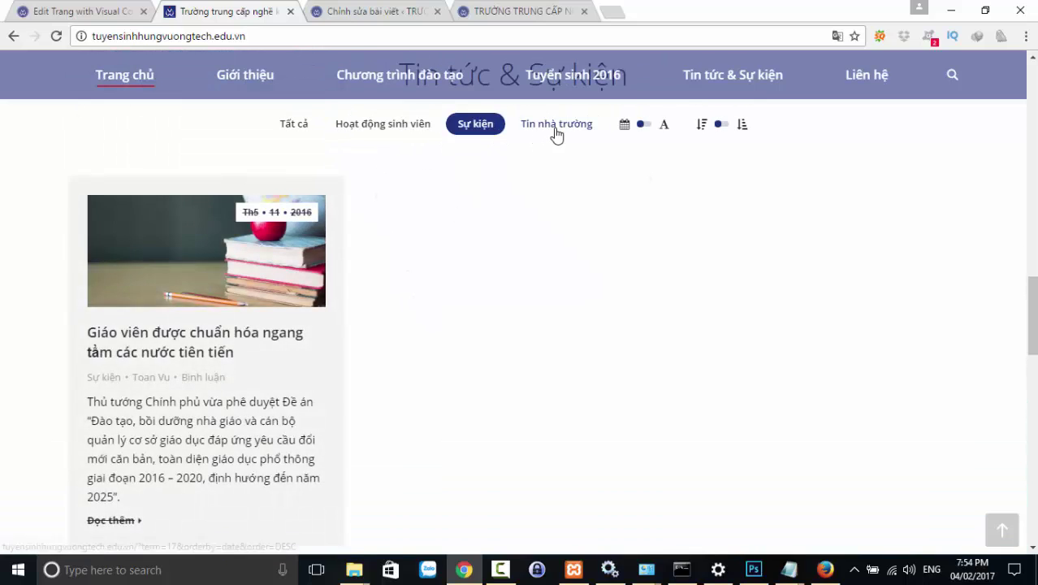
{"action": "left_click", "coordinate": [554, 131]}
{"action": "left_click", "coordinate": [338, 128]}
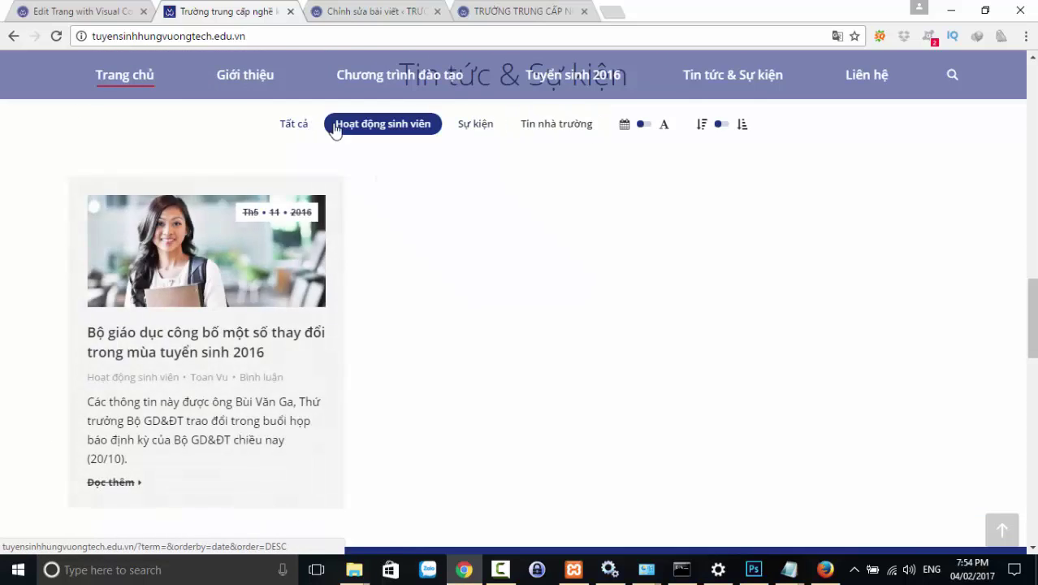
- Recheck the reference site's posts under Tất cả, Sự kiện and Tin nhà trường, and compare their card style with the local homepage
{"action": "left_click", "coordinate": [294, 124]}
{"action": "left_click", "coordinate": [476, 126]}
{"action": "left_click", "coordinate": [543, 130]}
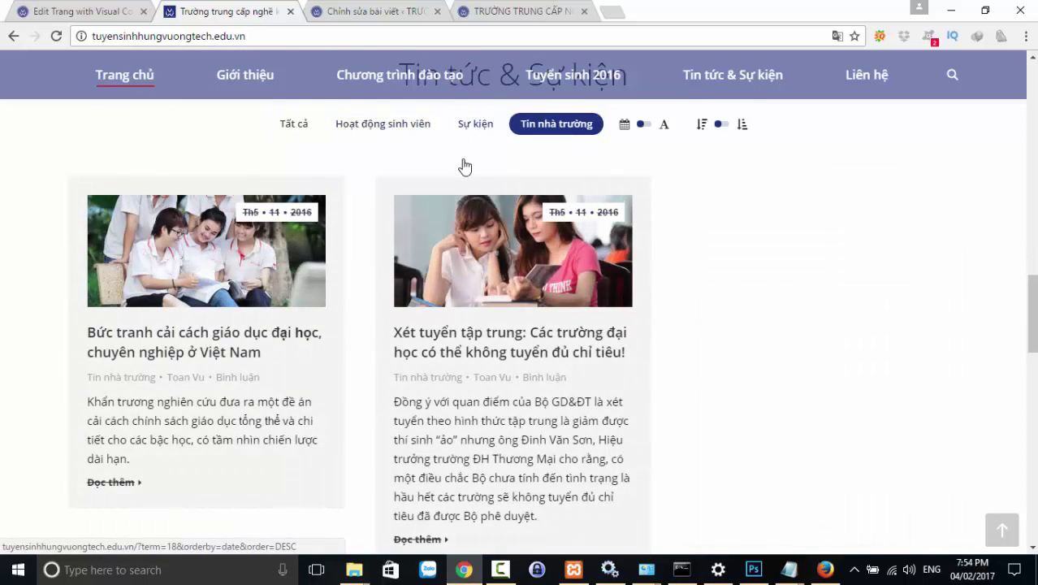
{"action": "scroll", "coordinate": [464, 168], "scroll_direction": "up", "scroll_amount": 3}
{"action": "scroll", "coordinate": [491, 320], "scroll_direction": "down", "scroll_amount": 2}
{"action": "scroll", "coordinate": [456, 384], "scroll_direction": "down", "scroll_amount": 2}
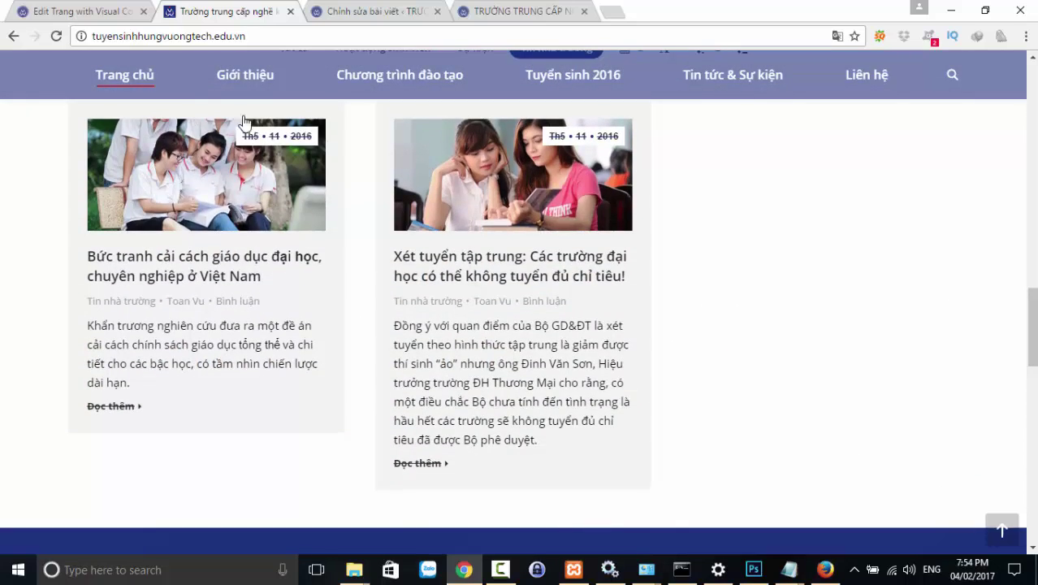
{"action": "left_click", "coordinate": [479, 15]}
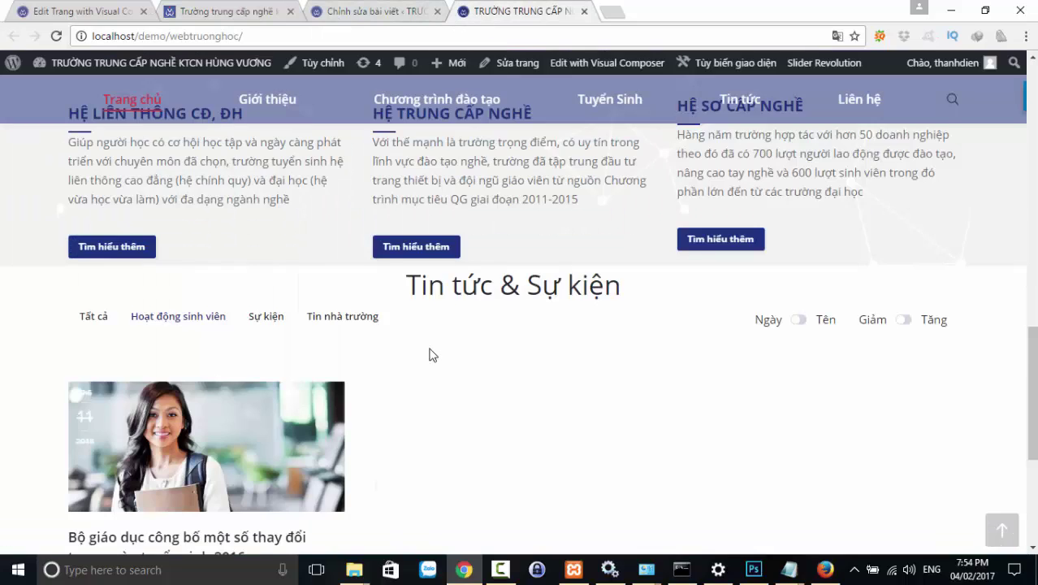
{"action": "scroll", "coordinate": [432, 352], "scroll_direction": "down", "scroll_amount": 2}
{"action": "scroll", "coordinate": [432, 352], "scroll_direction": "up", "scroll_amount": 2}
- Return to the homepage's Visual Composer editor and review the Blog Masonry & Grid appearance settings
{"action": "left_click", "coordinate": [89, 18]}
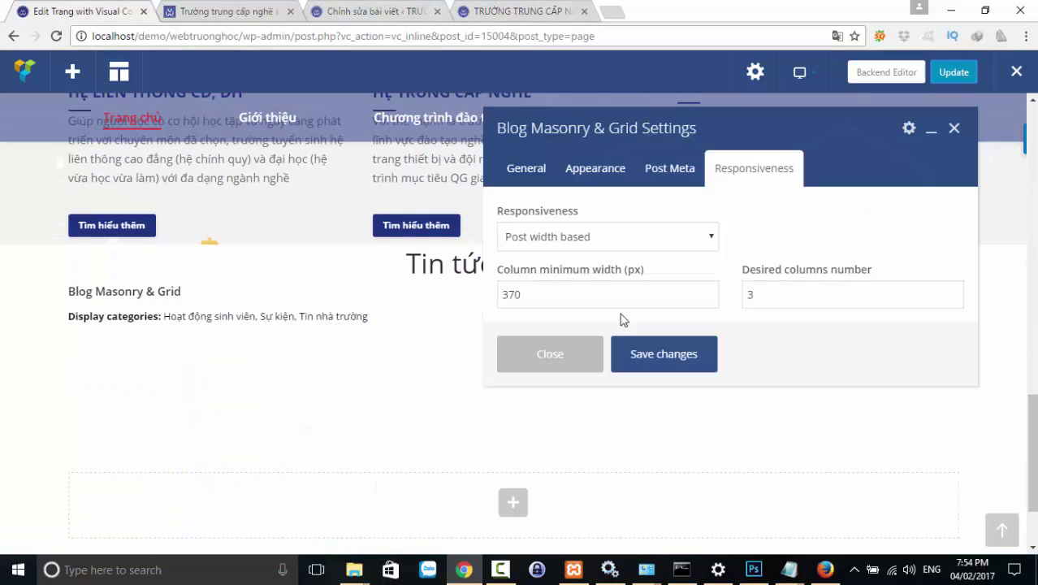
{"action": "left_click", "coordinate": [592, 168]}
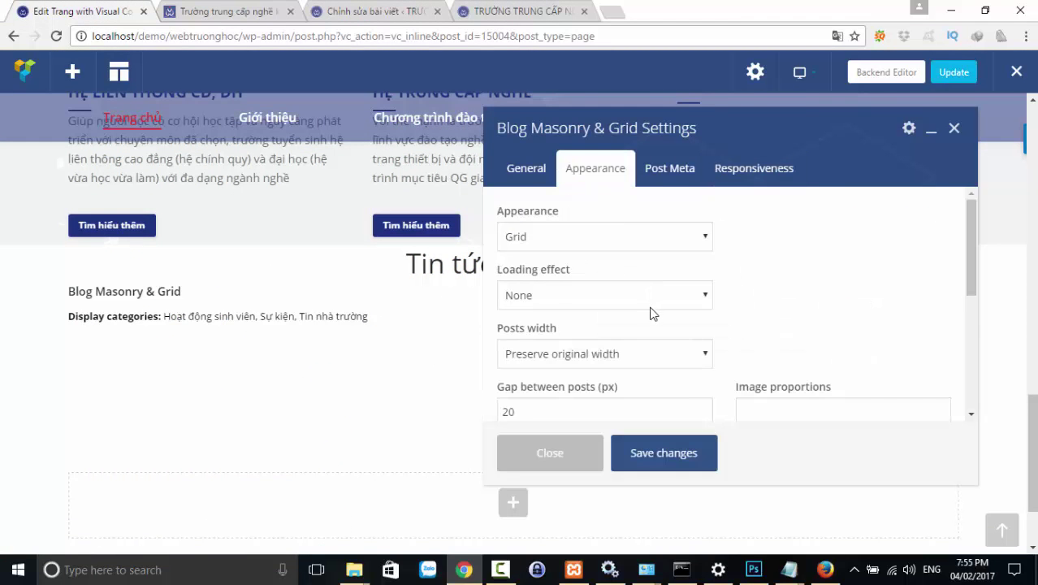
{"action": "scroll", "coordinate": [652, 313], "scroll_direction": "down", "scroll_amount": 3}
- Try the Fullwidth image style for the posts' image and background, and revert to No background
{"action": "left_click", "coordinate": [707, 326]}
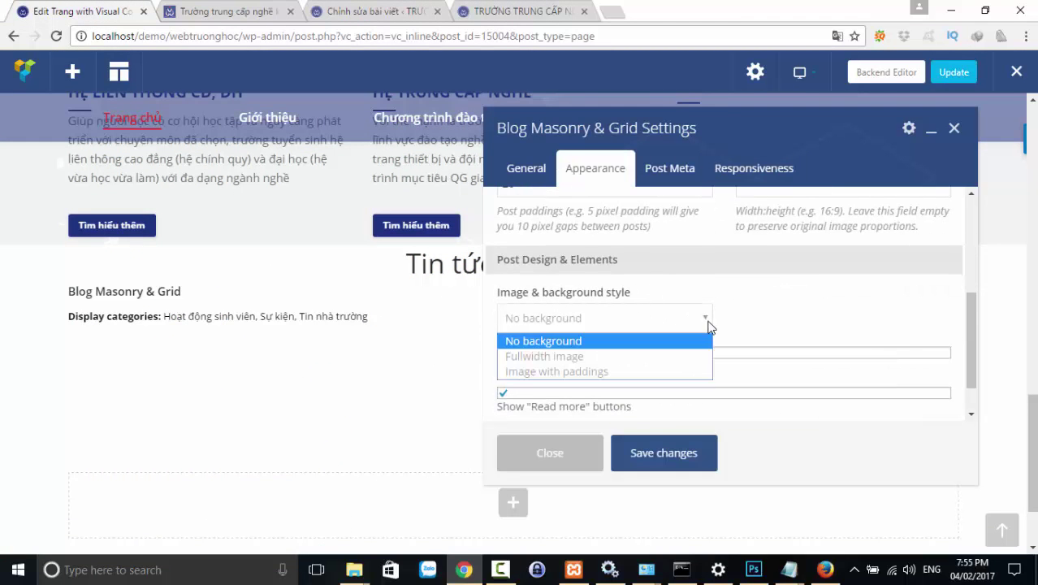
{"action": "left_click", "coordinate": [592, 357]}
{"action": "left_click", "coordinate": [595, 323]}
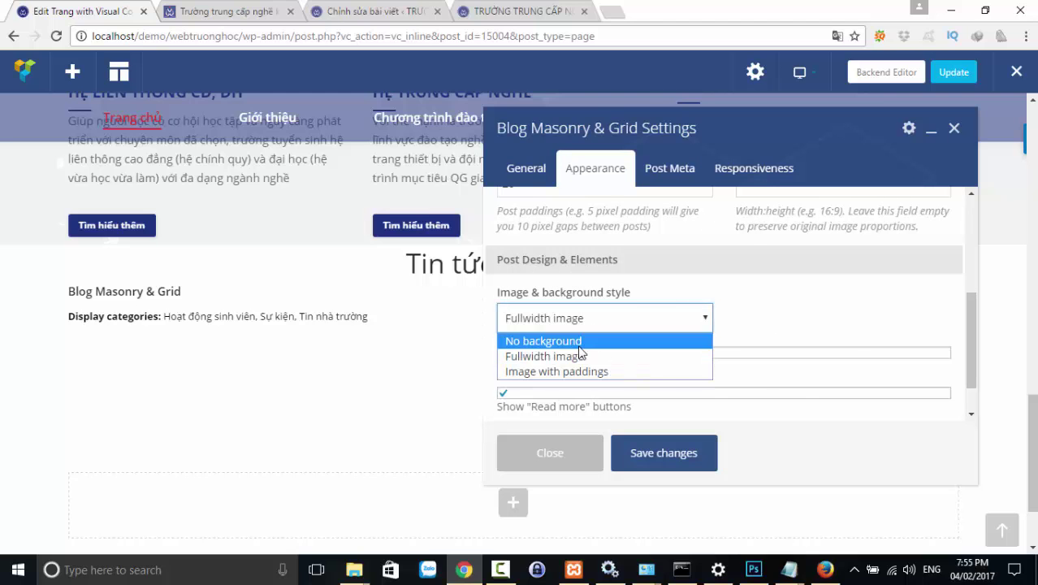
{"action": "left_click", "coordinate": [578, 343]}
- Review the blog grid's general settings and add the Tin tức category to the displayed ones
{"action": "left_click", "coordinate": [527, 171]}
{"action": "scroll", "coordinate": [569, 343], "scroll_direction": "down", "scroll_amount": 3}
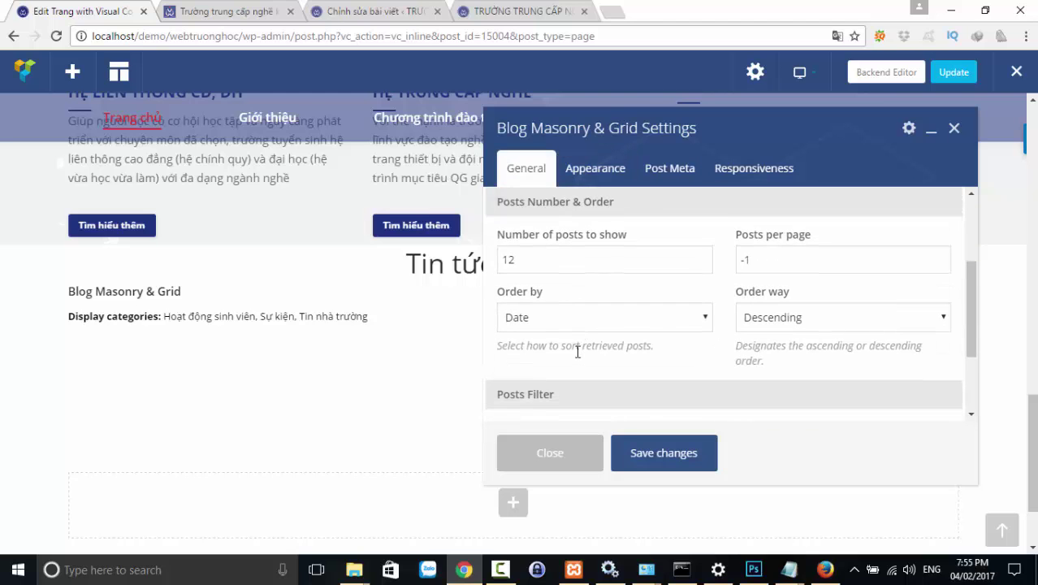
{"action": "scroll", "coordinate": [576, 355], "scroll_direction": "down", "scroll_amount": 1}
{"action": "scroll", "coordinate": [578, 353], "scroll_direction": "up", "scroll_amount": 4}
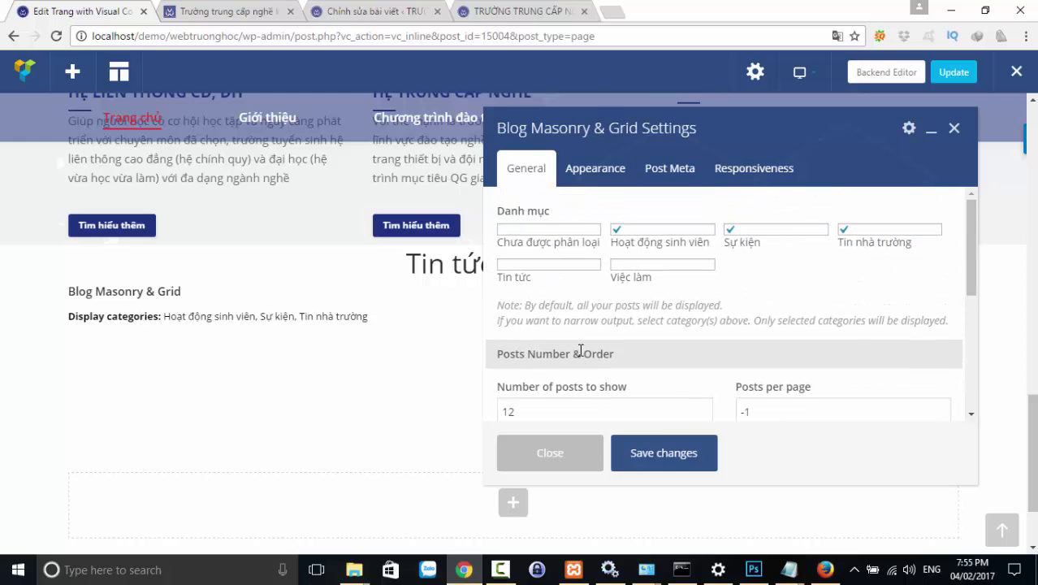
{"action": "left_click", "coordinate": [548, 267]}
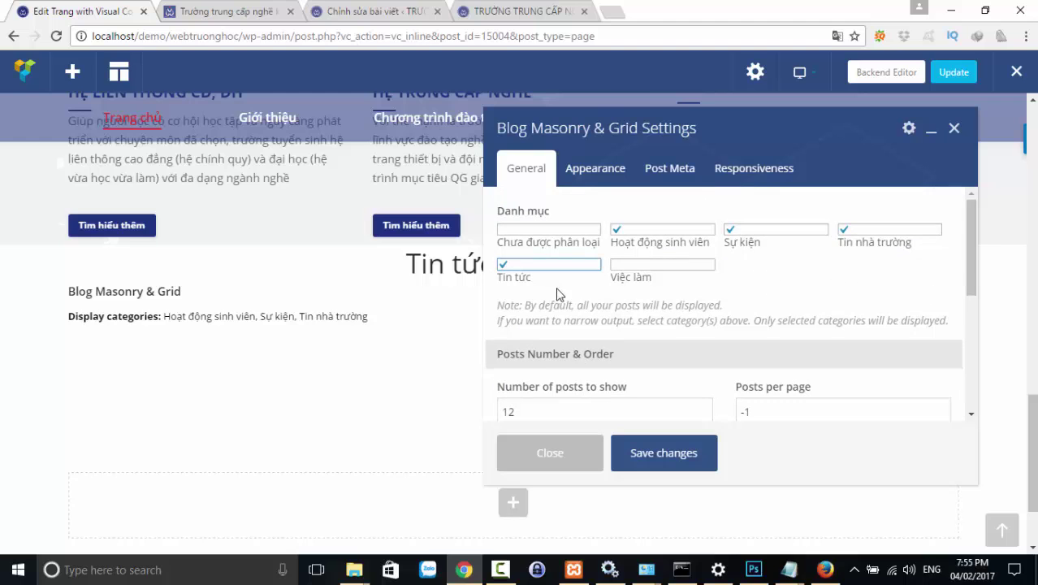
- Set the blog element's appearance to Masonry, keep the loading effect at None, and save the settings
{"action": "left_click", "coordinate": [596, 169]}
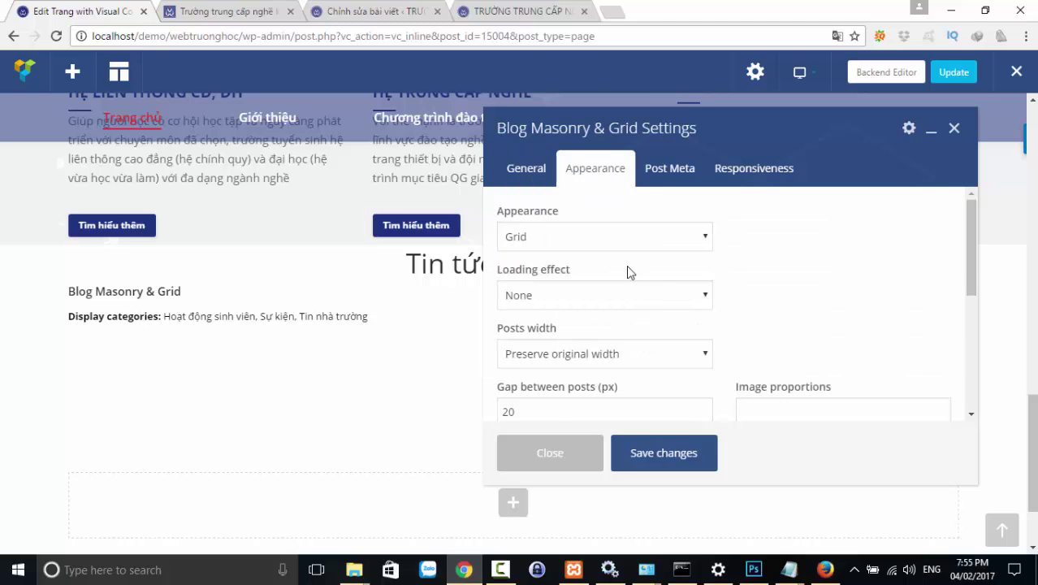
{"action": "left_click", "coordinate": [602, 233]}
{"action": "left_click", "coordinate": [549, 257]}
{"action": "left_click", "coordinate": [563, 239]}
{"action": "left_click", "coordinate": [555, 261]}
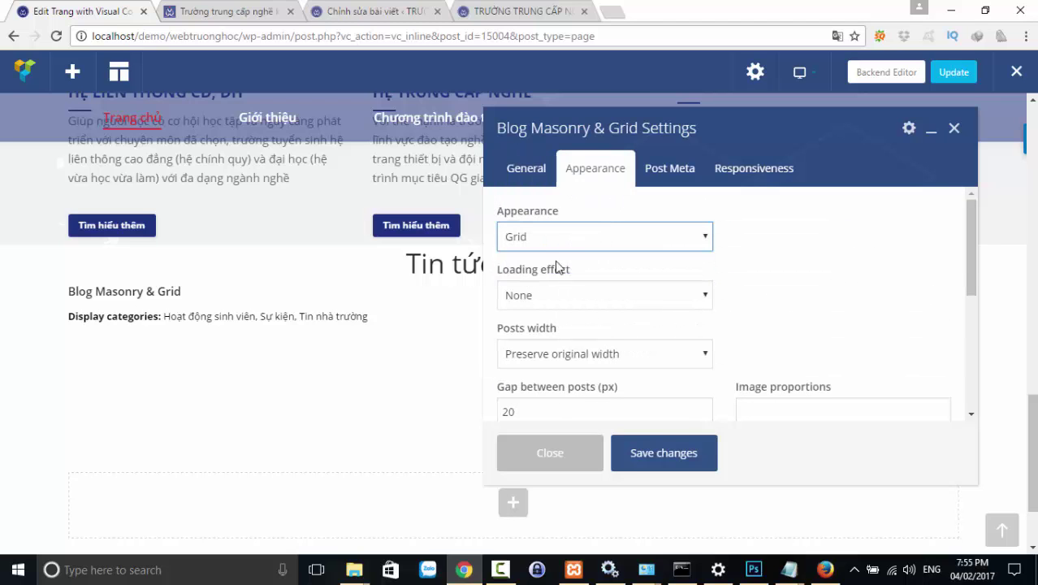
{"action": "left_click", "coordinate": [584, 297]}
{"action": "left_click", "coordinate": [585, 298]}
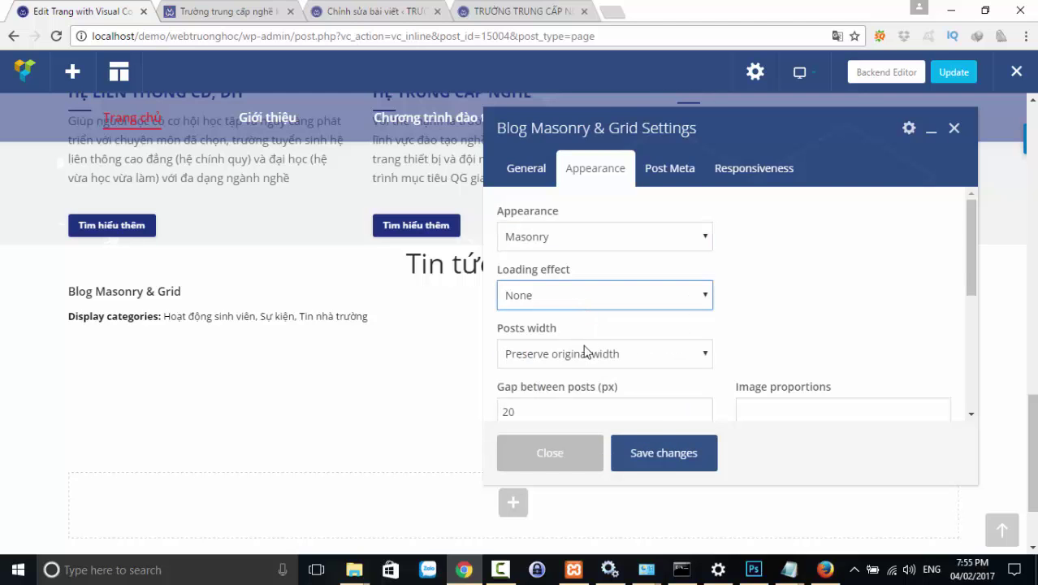
{"action": "left_click", "coordinate": [653, 458]}
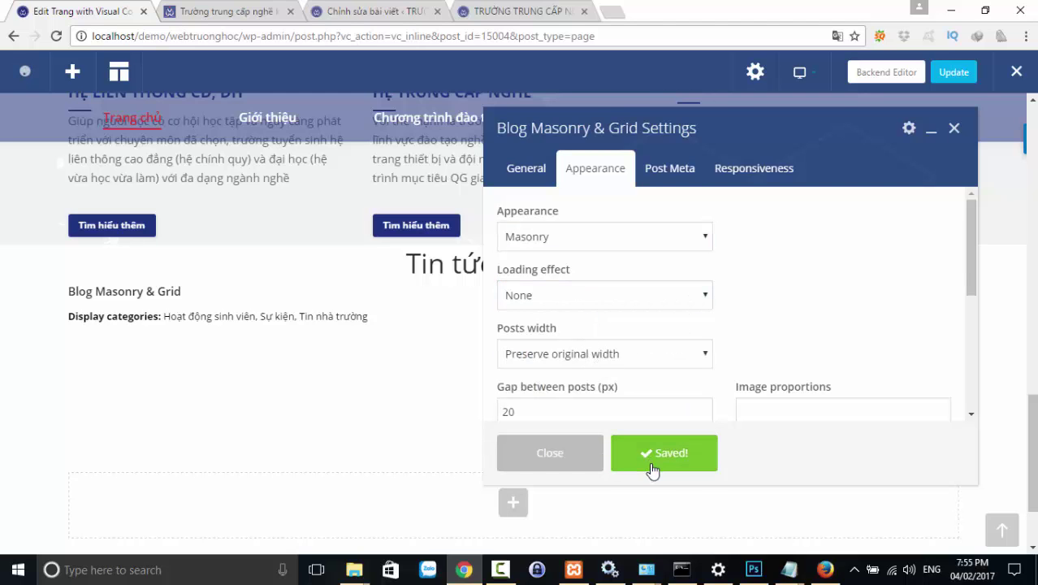
- Update the homepage and reload the local site
{"action": "left_click", "coordinate": [953, 78]}
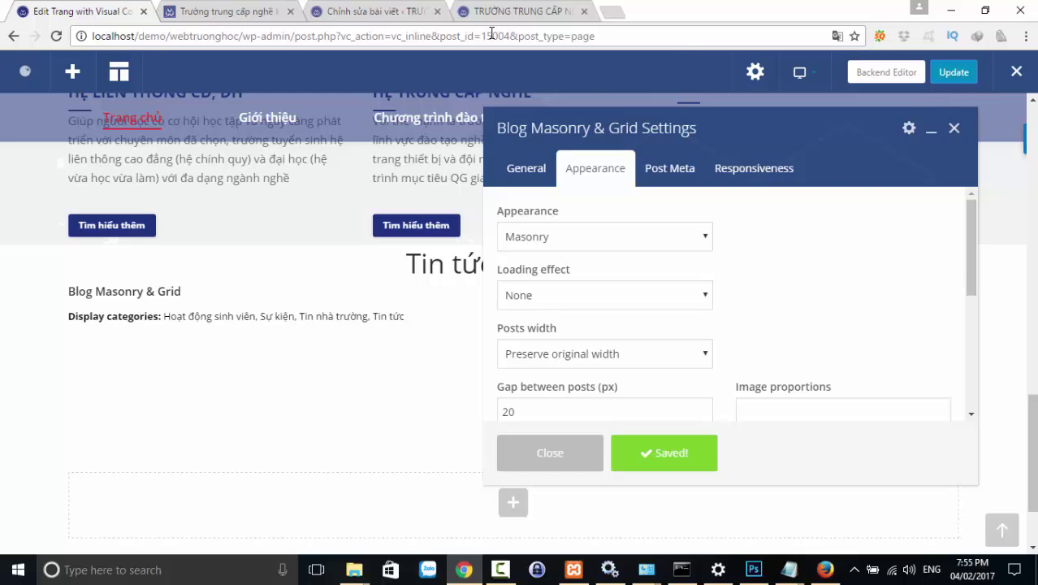
{"action": "left_click", "coordinate": [224, 16]}
{"action": "left_click", "coordinate": [217, 35]}
{"action": "left_click", "coordinate": [348, 16]}
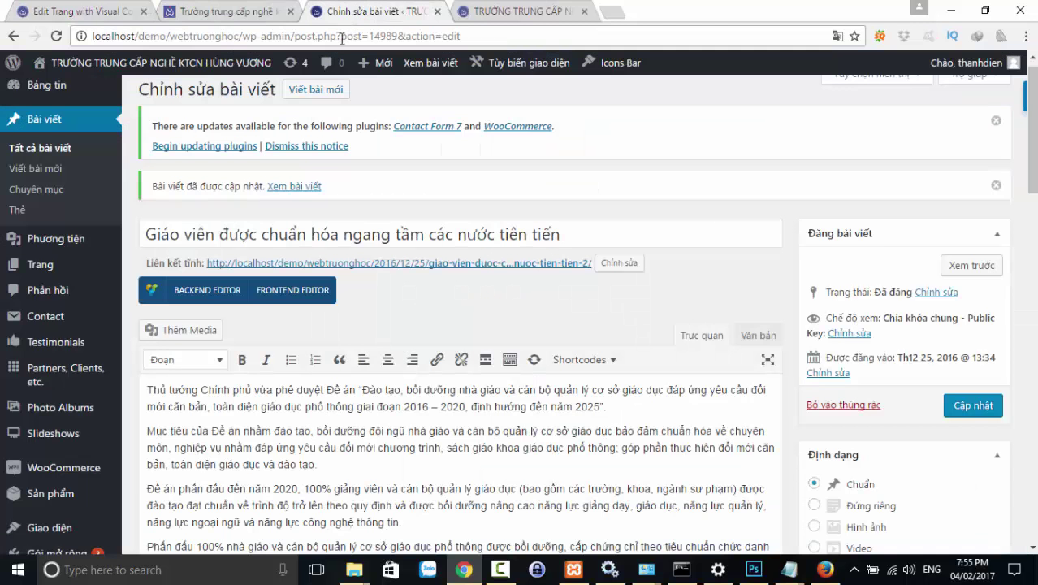
{"action": "left_click", "coordinate": [493, 13]}
{"action": "left_click", "coordinate": [447, 40]}
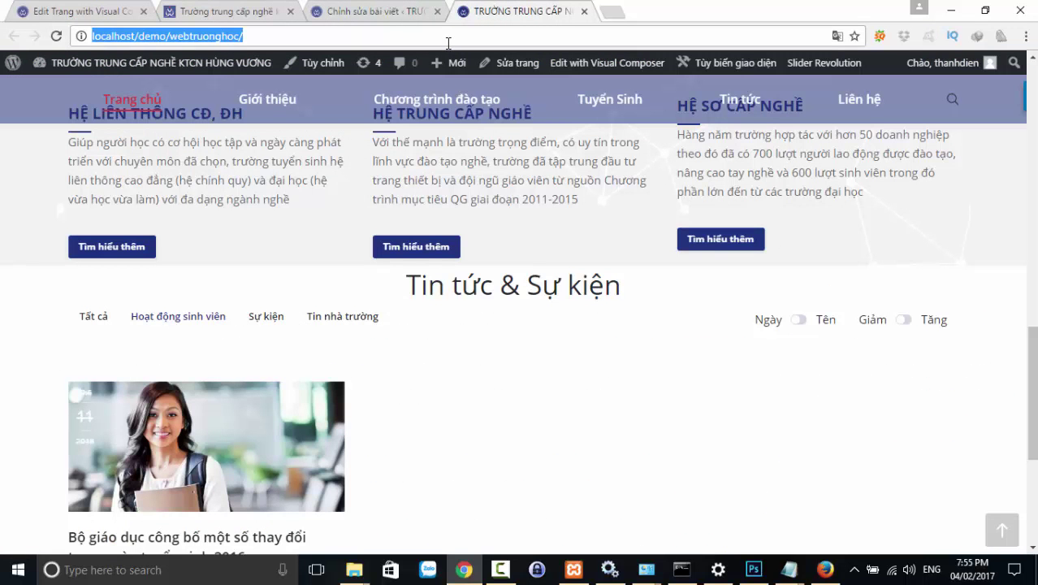
{"action": "key", "text": "Return"}
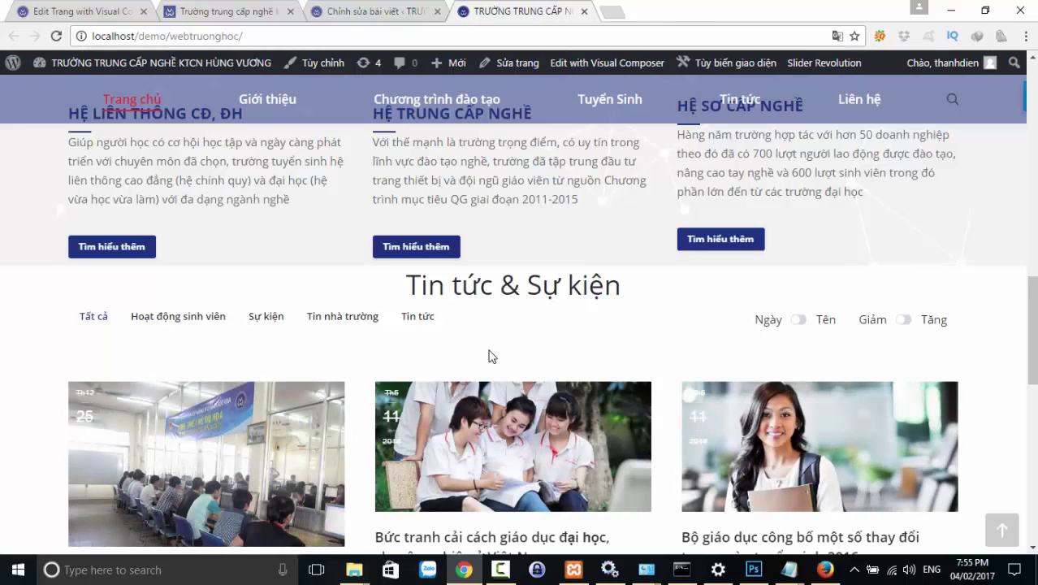
- Examine the layout of all posts in the local Tin tức & Sự kiện section
{"action": "scroll", "coordinate": [490, 355], "scroll_direction": "down", "scroll_amount": 2}
{"action": "scroll", "coordinate": [514, 446], "scroll_direction": "down", "scroll_amount": 3}
{"action": "scroll", "coordinate": [514, 447], "scroll_direction": "down", "scroll_amount": 4}
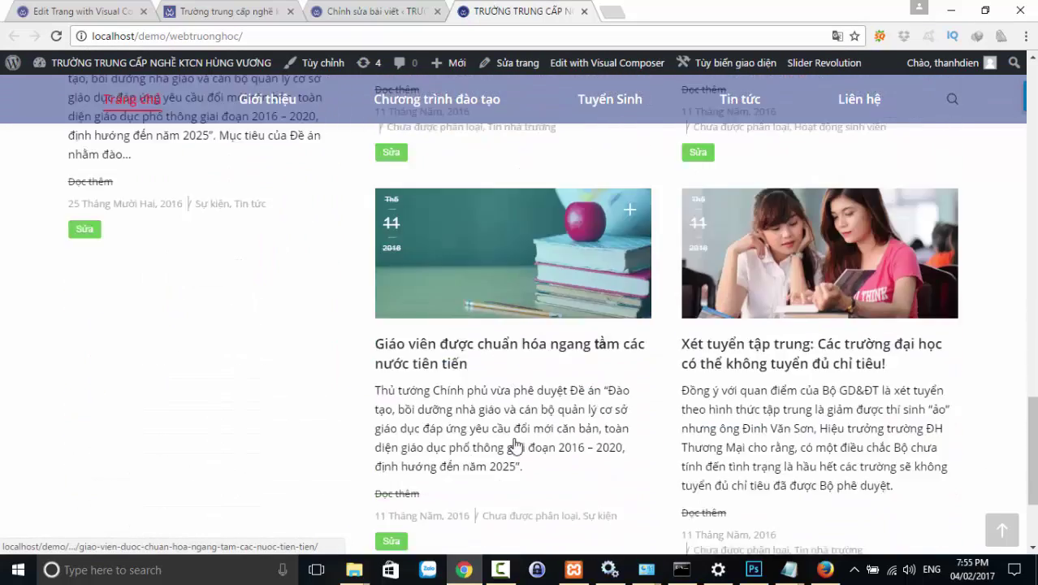
{"action": "scroll", "coordinate": [515, 442], "scroll_direction": "up", "scroll_amount": 4}
{"action": "scroll", "coordinate": [515, 433], "scroll_direction": "up", "scroll_amount": 3}
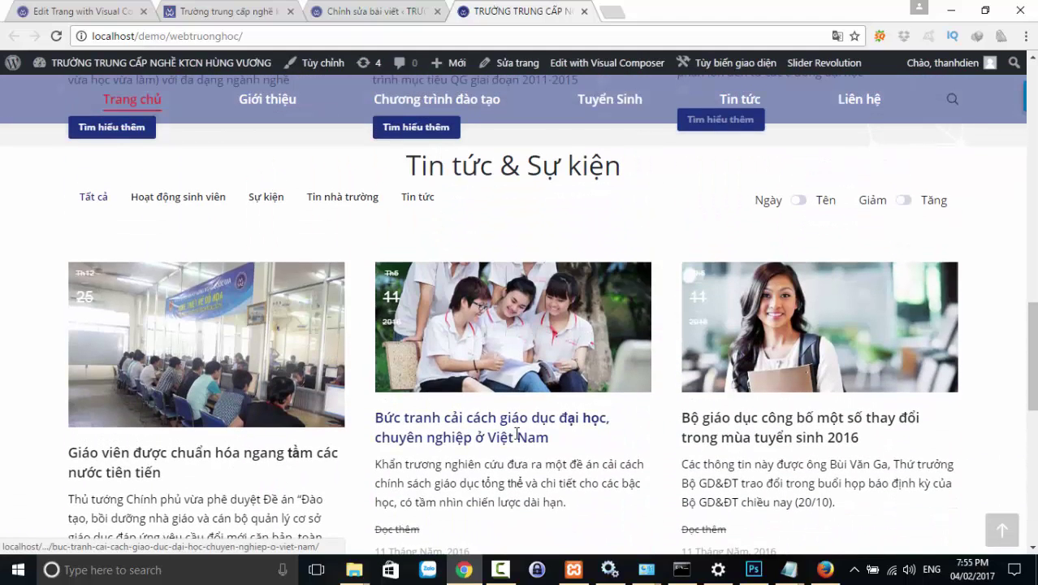
- Check the local posts under the Hoạt động sinh viên, Sự kiện, Tin nhà trường and Tin tức filters in turn
{"action": "left_click", "coordinate": [184, 200]}
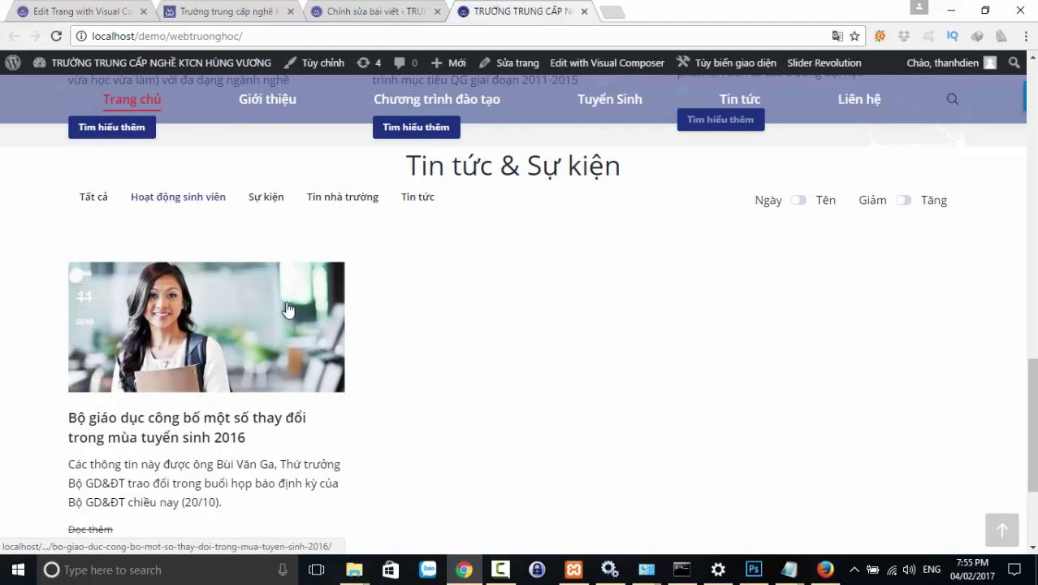
{"action": "scroll", "coordinate": [289, 315], "scroll_direction": "down", "scroll_amount": 2}
{"action": "scroll", "coordinate": [262, 215], "scroll_direction": "up", "scroll_amount": 2}
{"action": "left_click", "coordinate": [257, 176]}
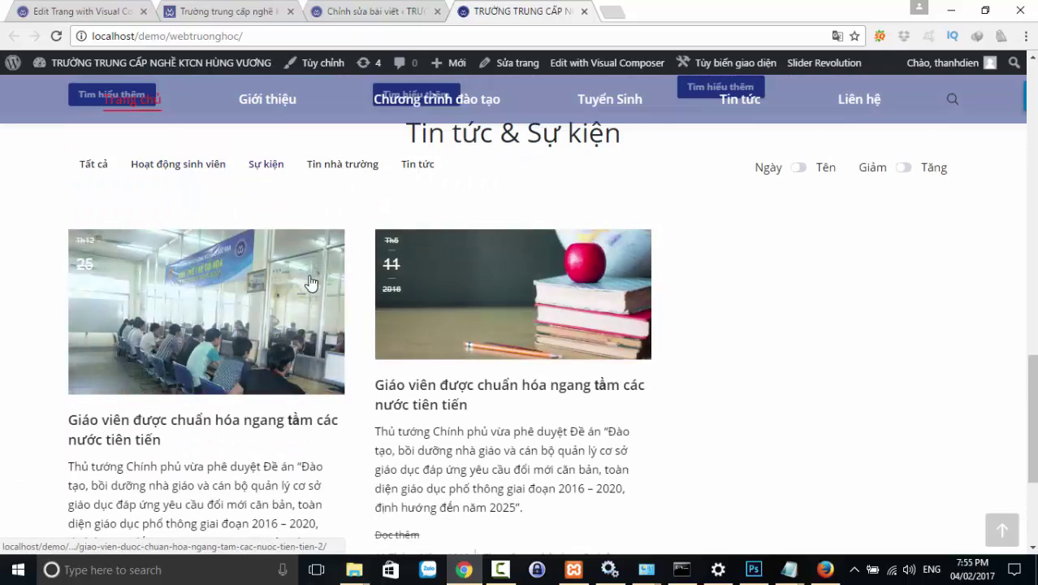
{"action": "scroll", "coordinate": [313, 294], "scroll_direction": "down", "scroll_amount": 2}
{"action": "scroll", "coordinate": [313, 295], "scroll_direction": "up", "scroll_amount": 2}
{"action": "left_click", "coordinate": [340, 165]}
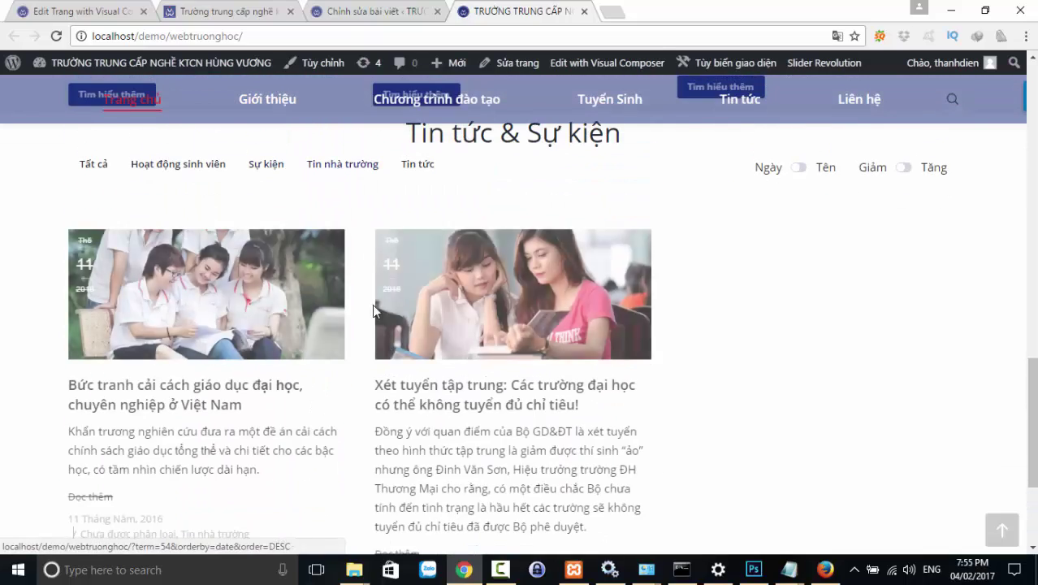
{"action": "scroll", "coordinate": [382, 325], "scroll_direction": "down", "scroll_amount": 2}
{"action": "scroll", "coordinate": [381, 325], "scroll_direction": "up", "scroll_amount": 3}
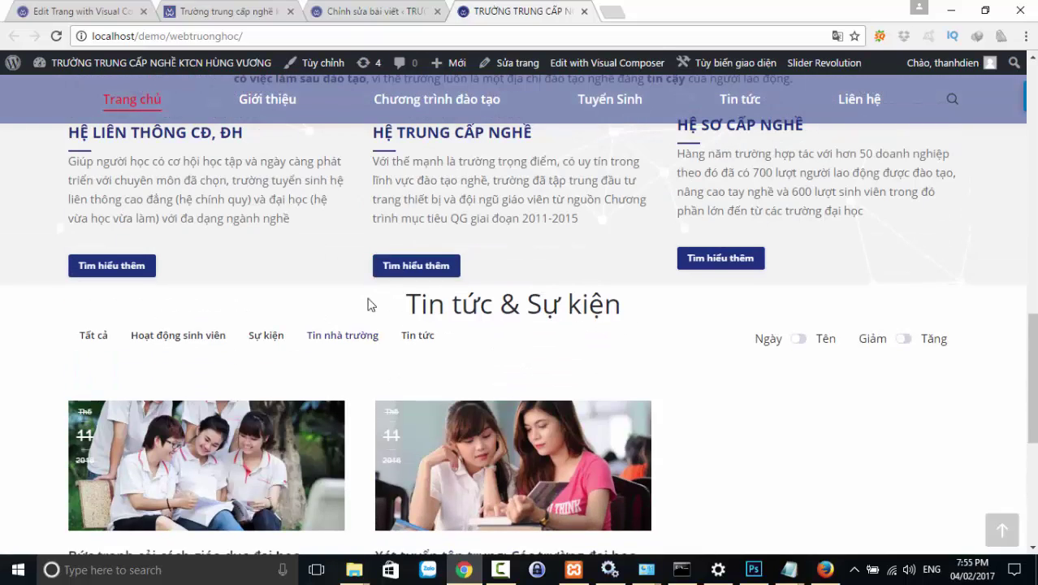
{"action": "left_click", "coordinate": [426, 345]}
{"action": "scroll", "coordinate": [419, 364], "scroll_direction": "down", "scroll_amount": 4}
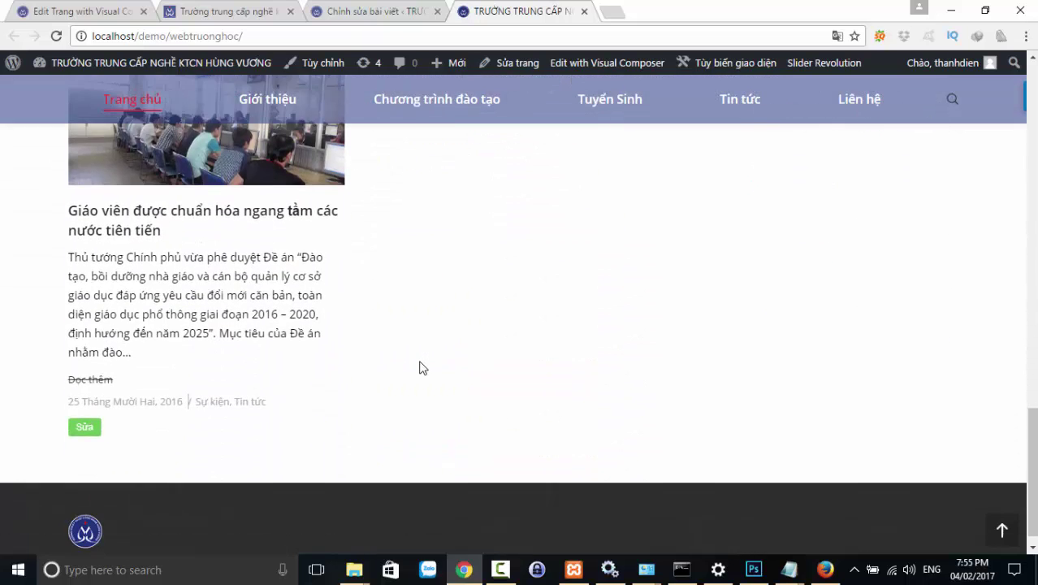
{"action": "scroll", "coordinate": [420, 365], "scroll_direction": "up", "scroll_amount": 4}
- Switch repeatedly among the local news category filters to test them, ending on Hoạt động sinh viên
{"action": "left_click", "coordinate": [187, 262]}
{"action": "scroll", "coordinate": [445, 378], "scroll_direction": "down", "scroll_amount": 1}
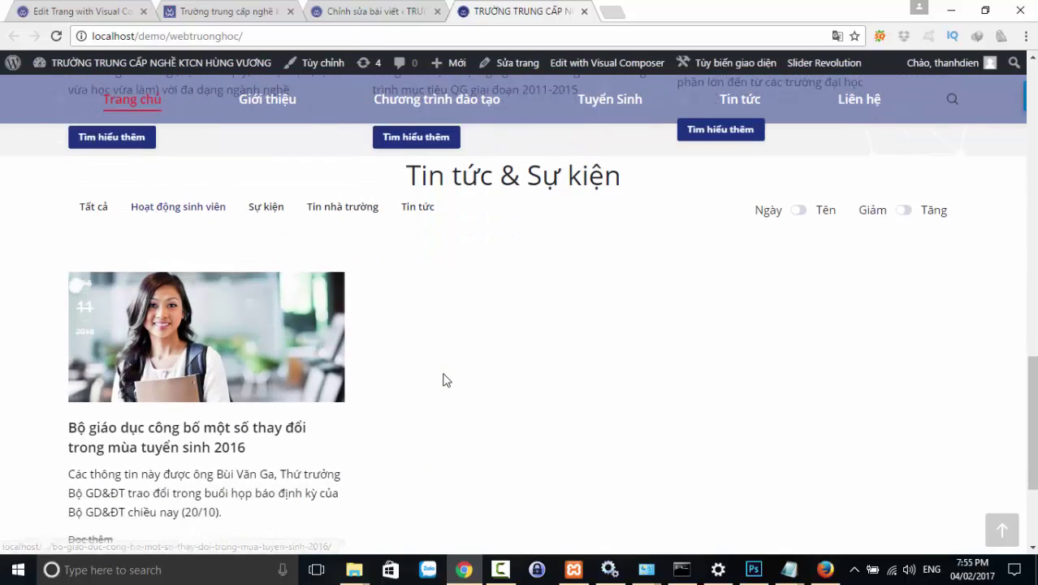
{"action": "left_click", "coordinate": [104, 183]}
{"action": "left_click", "coordinate": [177, 191]}
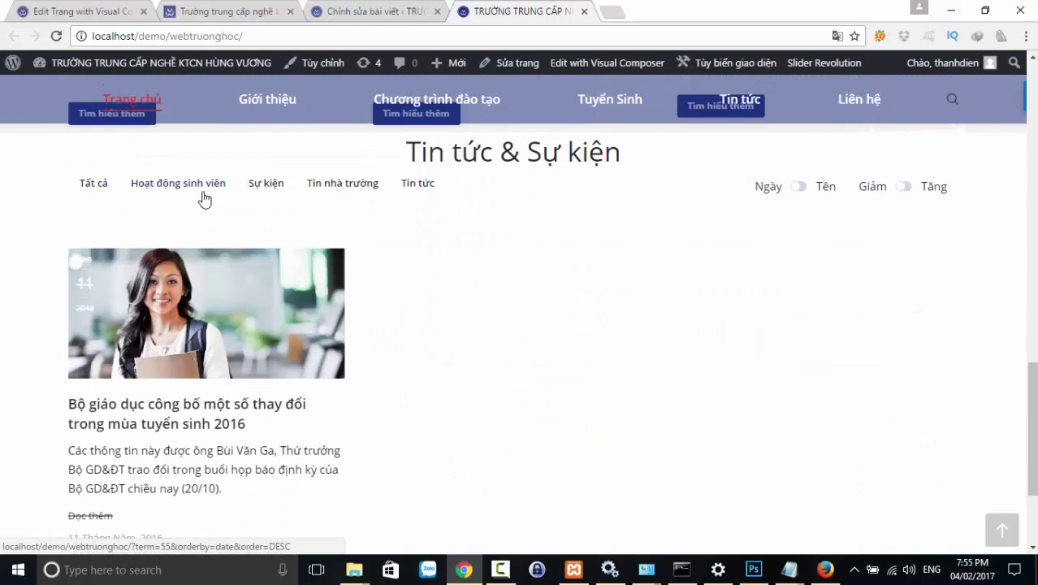
{"action": "left_click", "coordinate": [338, 190]}
{"action": "left_click", "coordinate": [413, 188]}
{"action": "left_click", "coordinate": [326, 190]}
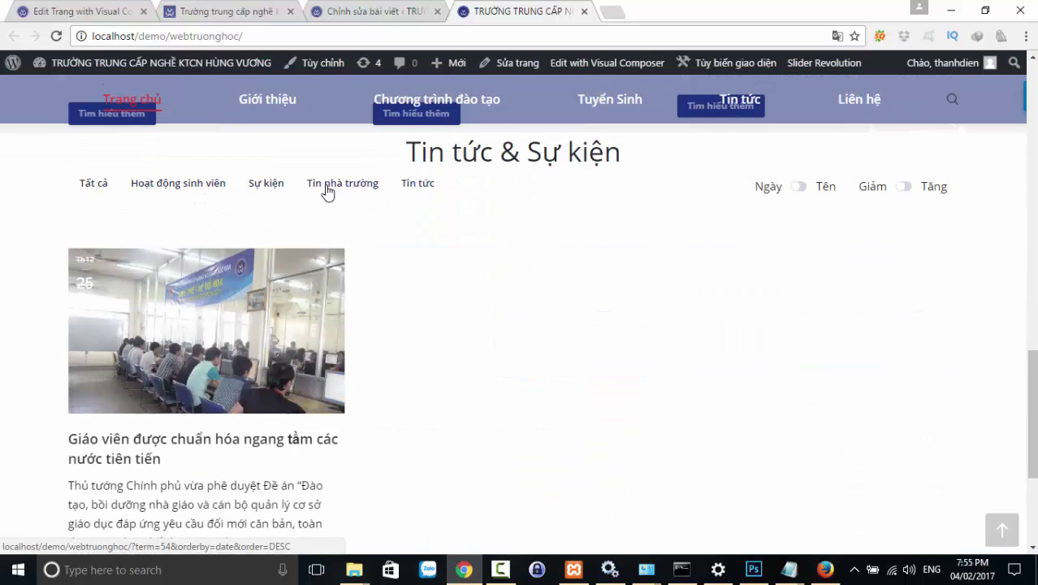
{"action": "left_click", "coordinate": [261, 186]}
{"action": "left_click", "coordinate": [199, 185]}
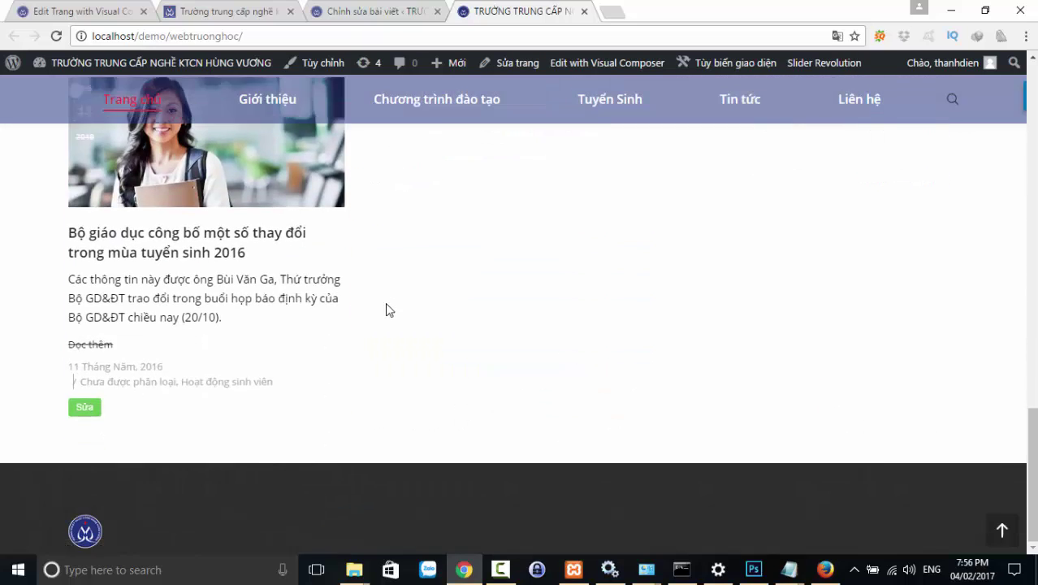
- Filter the local posts by Sự kiện and examine the dates and categories under each card
{"action": "scroll", "coordinate": [375, 313], "scroll_direction": "up", "scroll_amount": 4}
{"action": "left_click", "coordinate": [263, 317]}
{"action": "scroll", "coordinate": [400, 381], "scroll_direction": "down", "scroll_amount": 3}
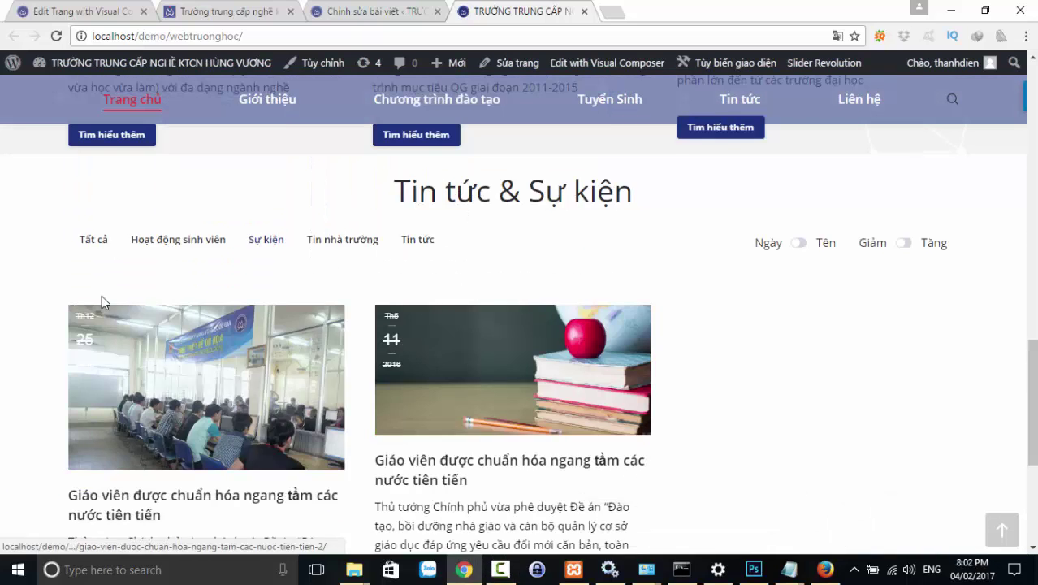
{"action": "scroll", "coordinate": [130, 317], "scroll_direction": "down", "scroll_amount": 1}
{"action": "scroll", "coordinate": [157, 335], "scroll_direction": "down", "scroll_amount": 3}
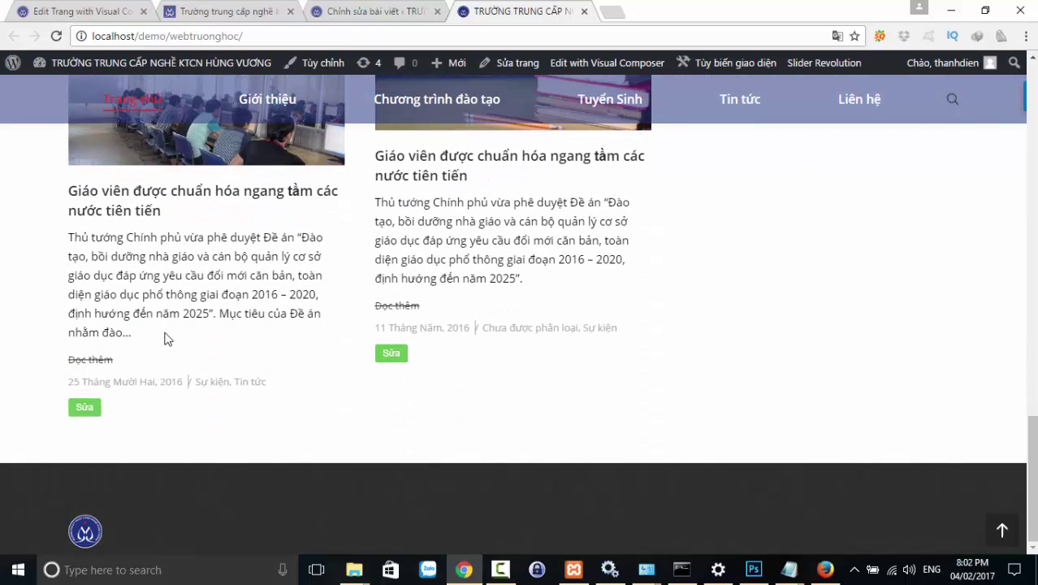
{"action": "scroll", "coordinate": [167, 335], "scroll_direction": "up", "scroll_amount": 4}
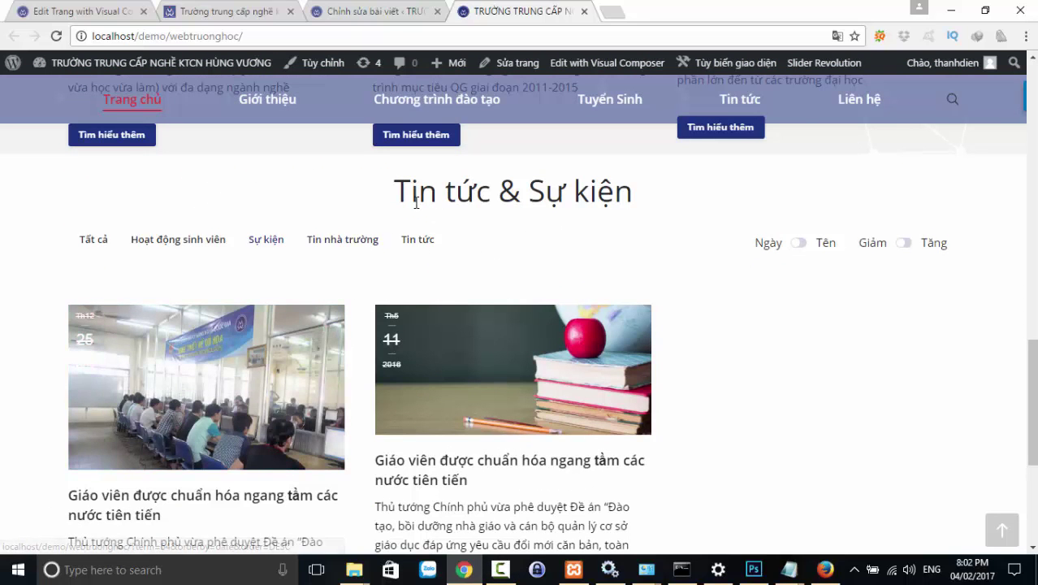
{"action": "left_click_drag", "start_coordinate": [397, 192], "coordinate": [633, 186]}
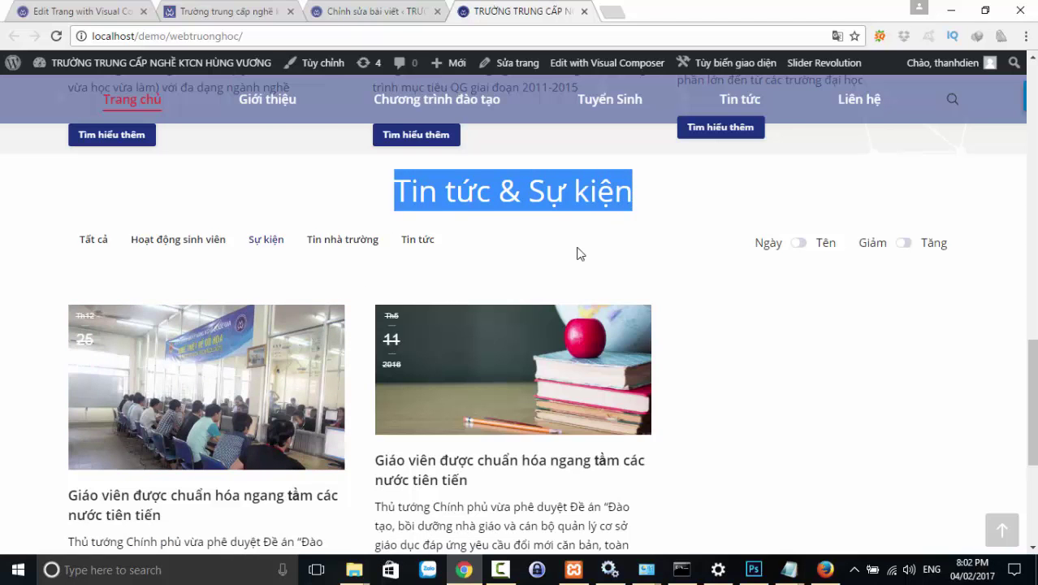
{"action": "scroll", "coordinate": [454, 268], "scroll_direction": "up", "scroll_amount": 1}
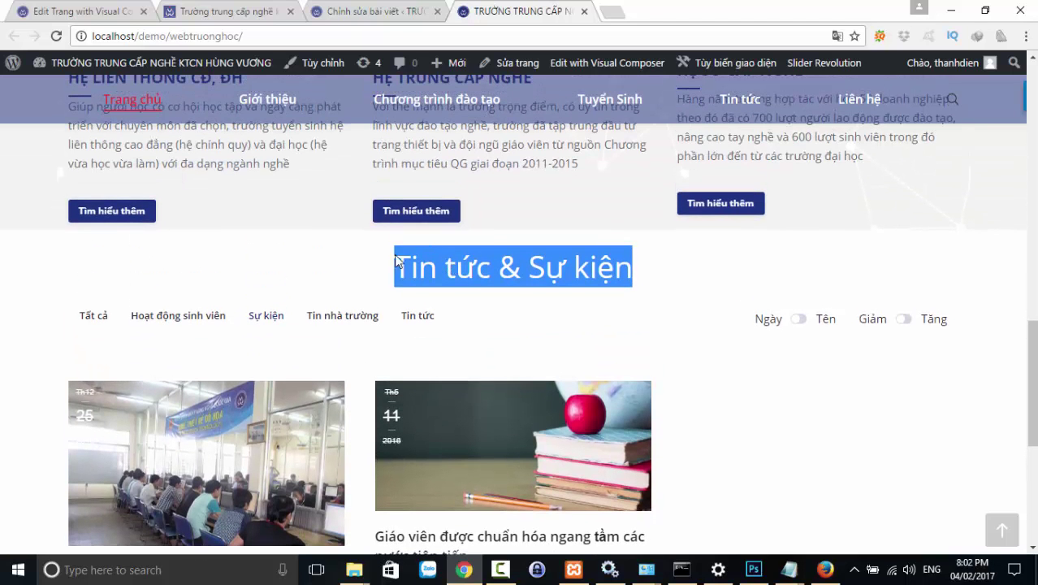
{"action": "left_click", "coordinate": [438, 247]}
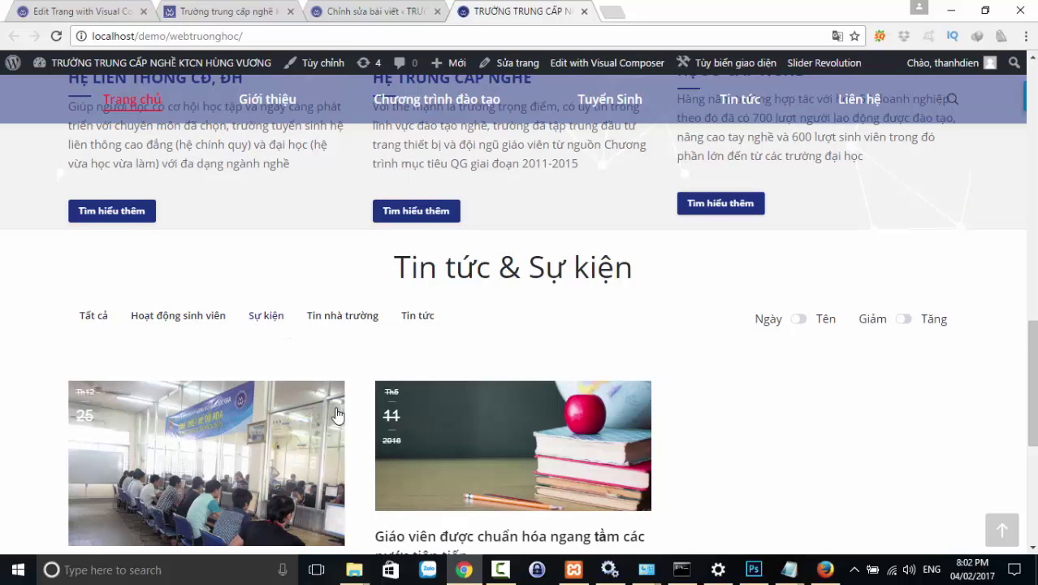
- Compare the local Sự kiện post cards with the news card on the reference site
{"action": "scroll", "coordinate": [365, 412], "scroll_direction": "down", "scroll_amount": 3}
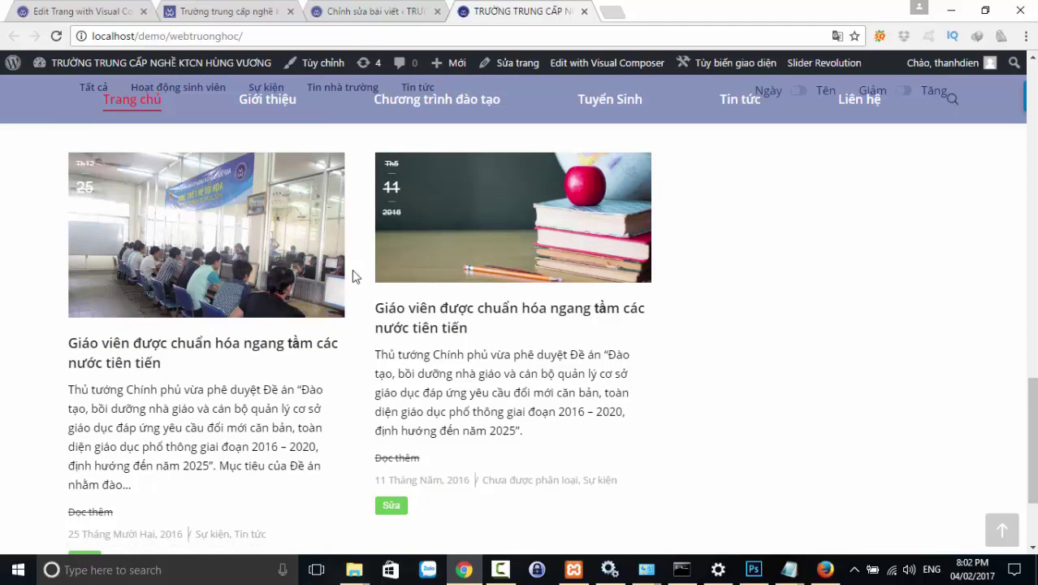
{"action": "left_click", "coordinate": [236, 13]}
{"action": "scroll", "coordinate": [316, 311], "scroll_direction": "down", "scroll_amount": 2}
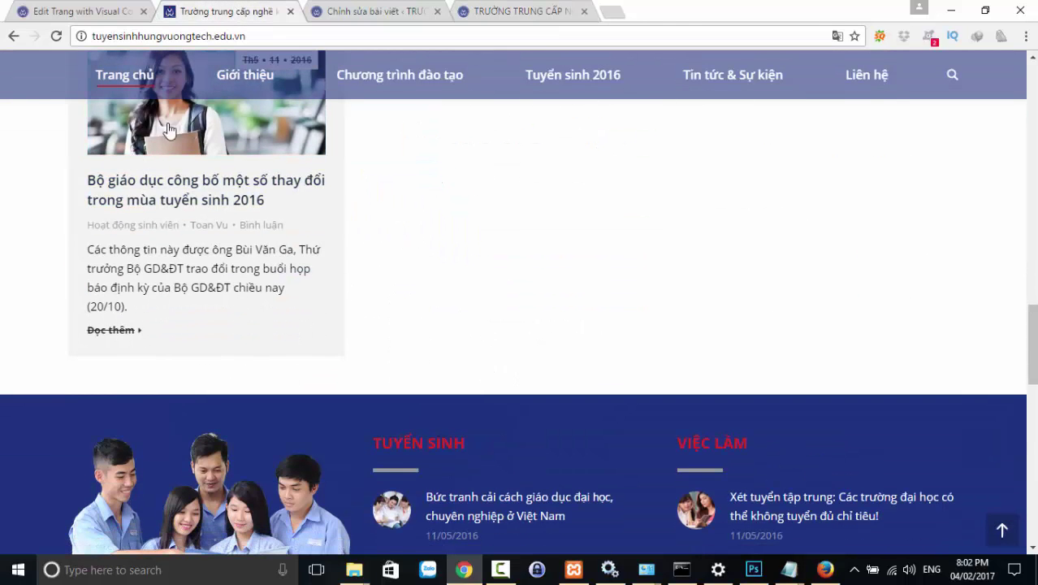
- In the page editor, set the Tin tức & Sự kiện heading's margins to 25 top and 10 bottom and save the heading settings
{"action": "left_click", "coordinate": [75, 13]}
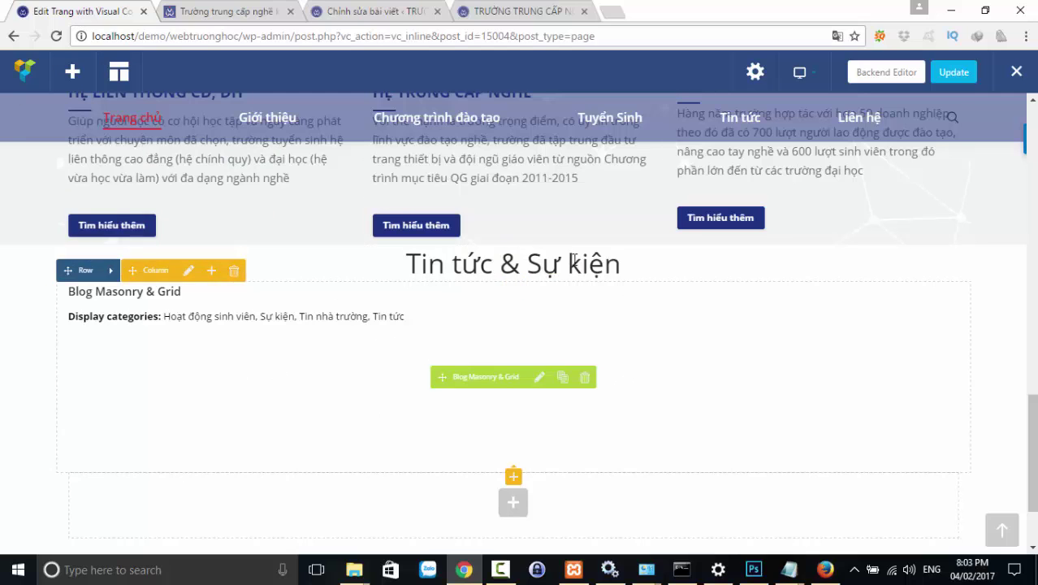
{"action": "left_click", "coordinate": [521, 263]}
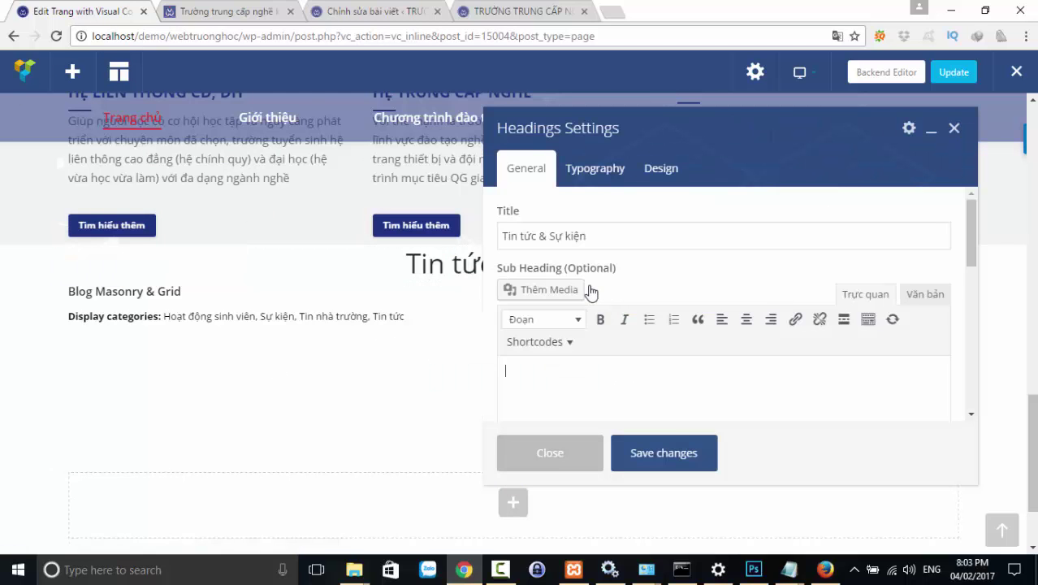
{"action": "left_click", "coordinate": [591, 170]}
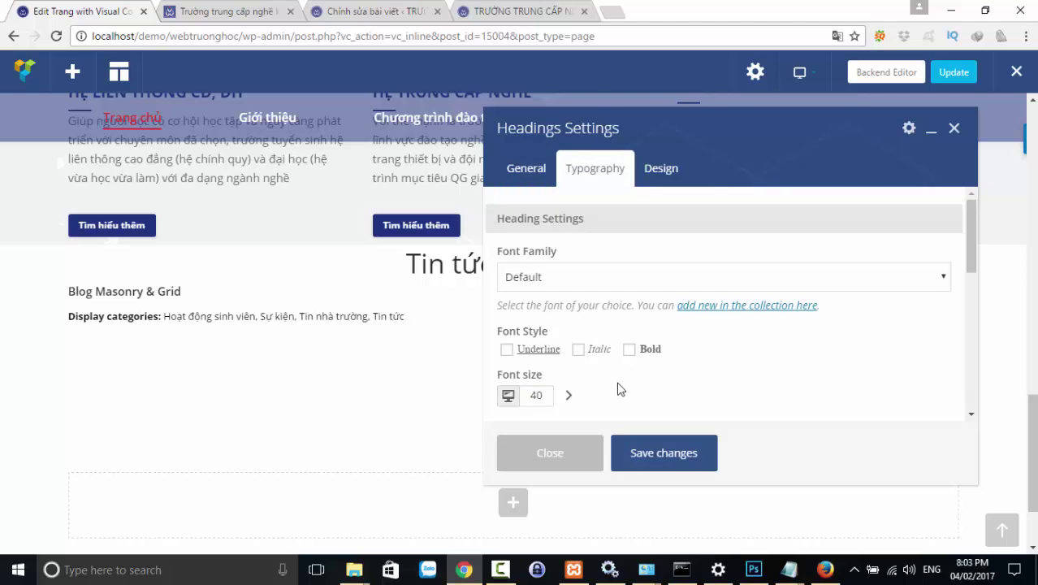
{"action": "left_click", "coordinate": [589, 277]}
{"action": "left_click", "coordinate": [589, 278]}
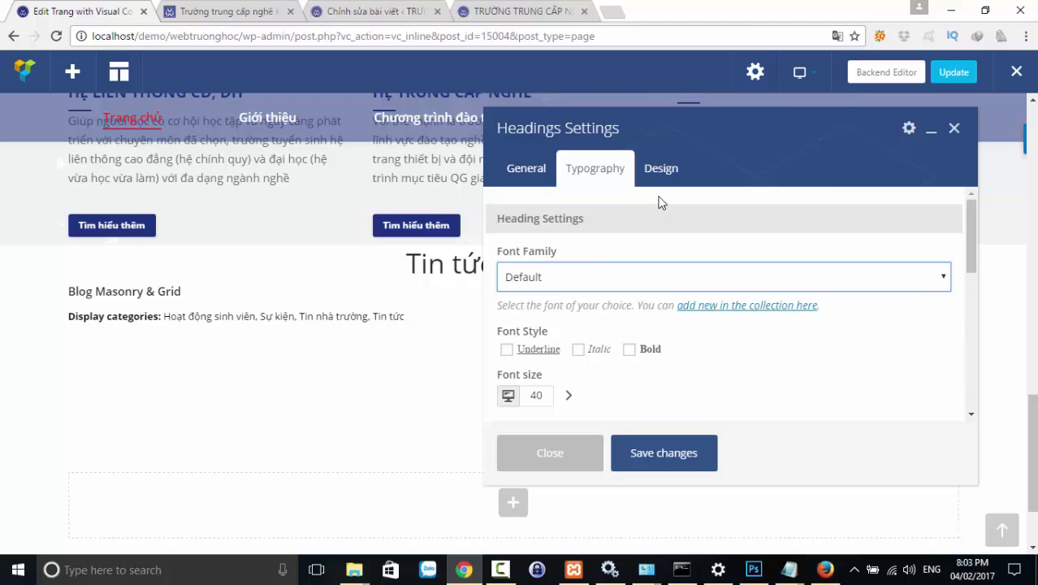
{"action": "left_click", "coordinate": [668, 172]}
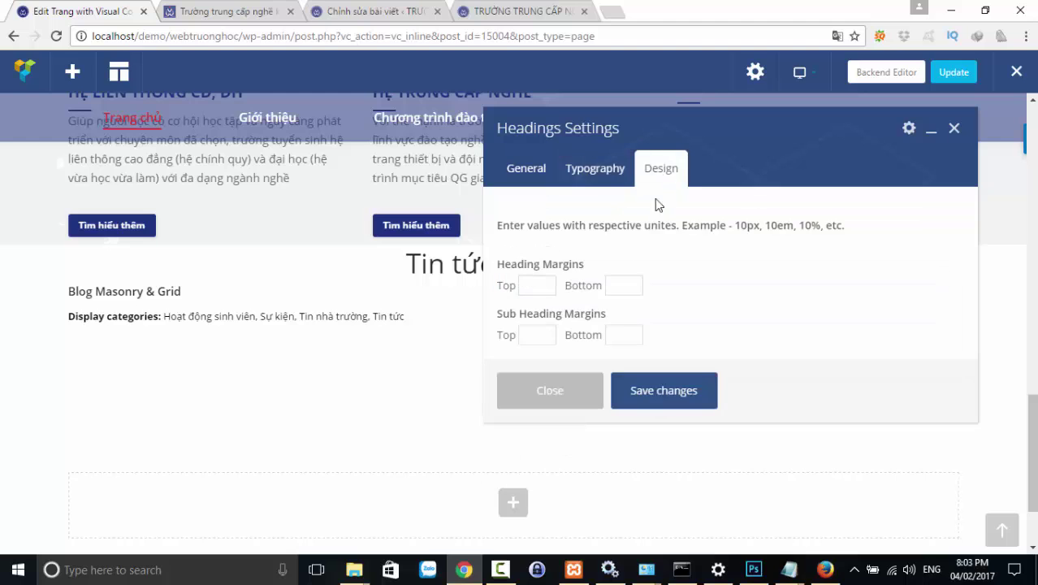
{"action": "left_click", "coordinate": [540, 288]}
{"action": "left_click", "coordinate": [613, 290]}
{"action": "type", "text": "10"}
{"action": "left_click", "coordinate": [693, 391]}
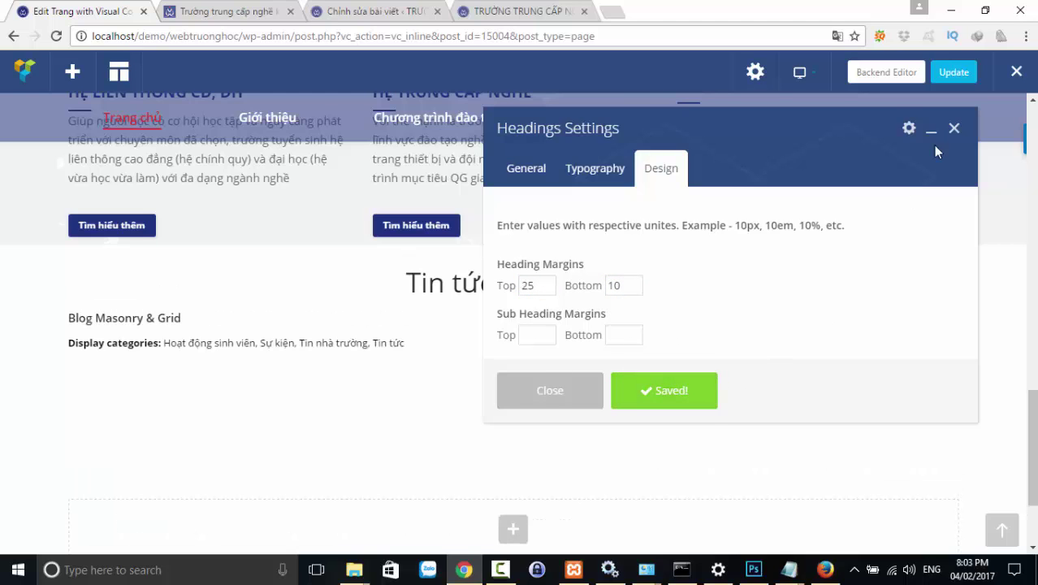
{"action": "left_click", "coordinate": [954, 129]}
- Reload the local homepage and check the spacing around the Tin tức & Sự kiện heading
{"action": "left_click", "coordinate": [508, 11]}
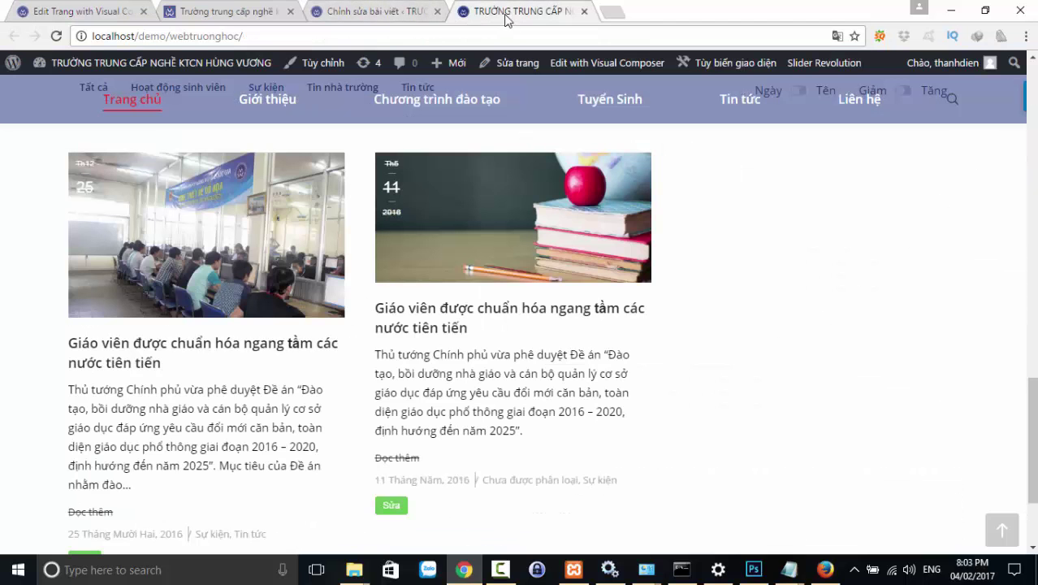
{"action": "key", "text": "F5"}
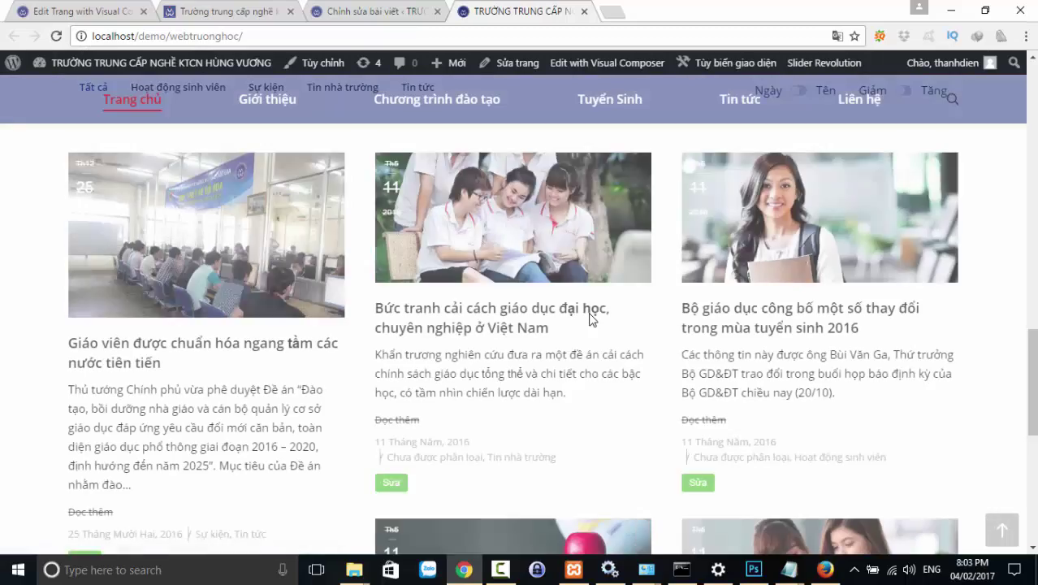
{"action": "scroll", "coordinate": [590, 322], "scroll_direction": "up", "scroll_amount": 4}
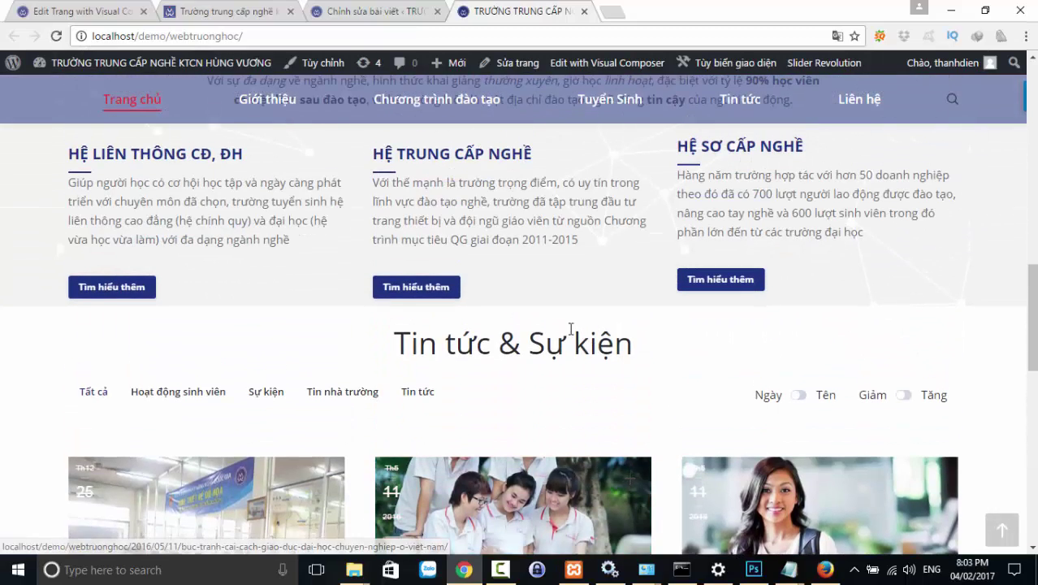
{"action": "key", "text": "F5"}
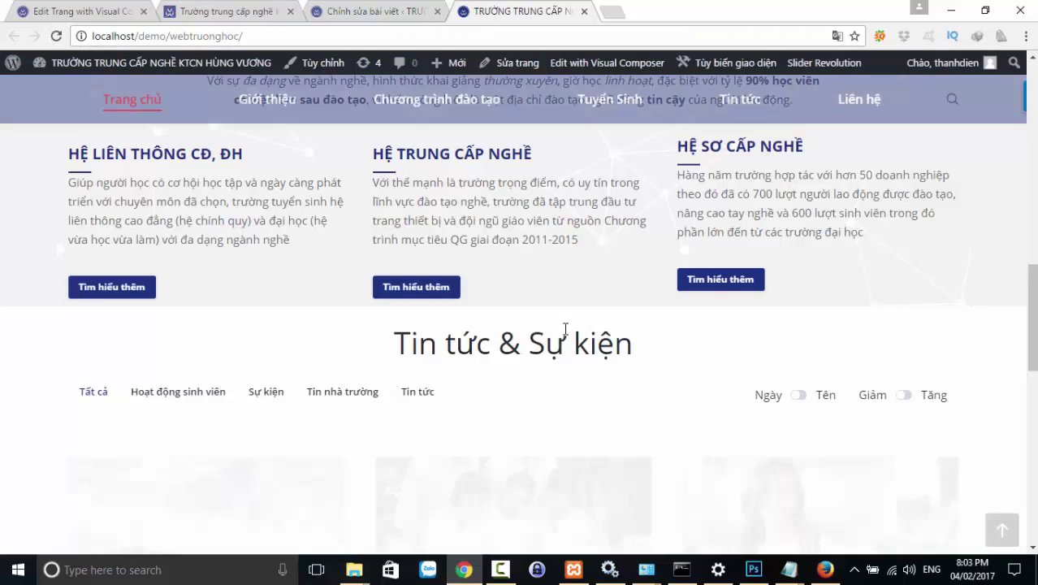
- Set the loading effect of the Blog Masonry & Grid element to Fade in
{"action": "key", "text": "ctrl+Tab"}
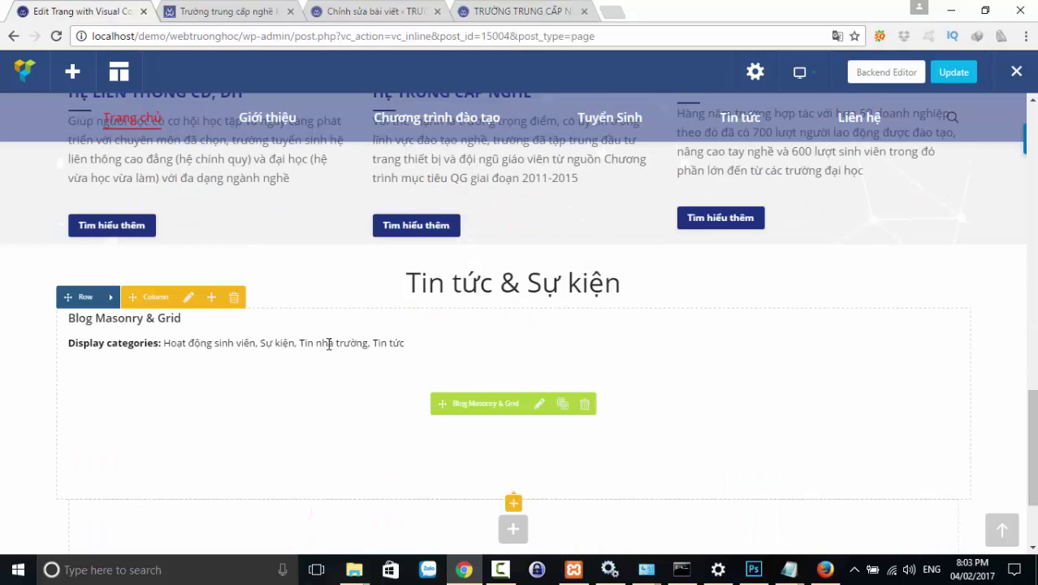
{"action": "left_click", "coordinate": [538, 410]}
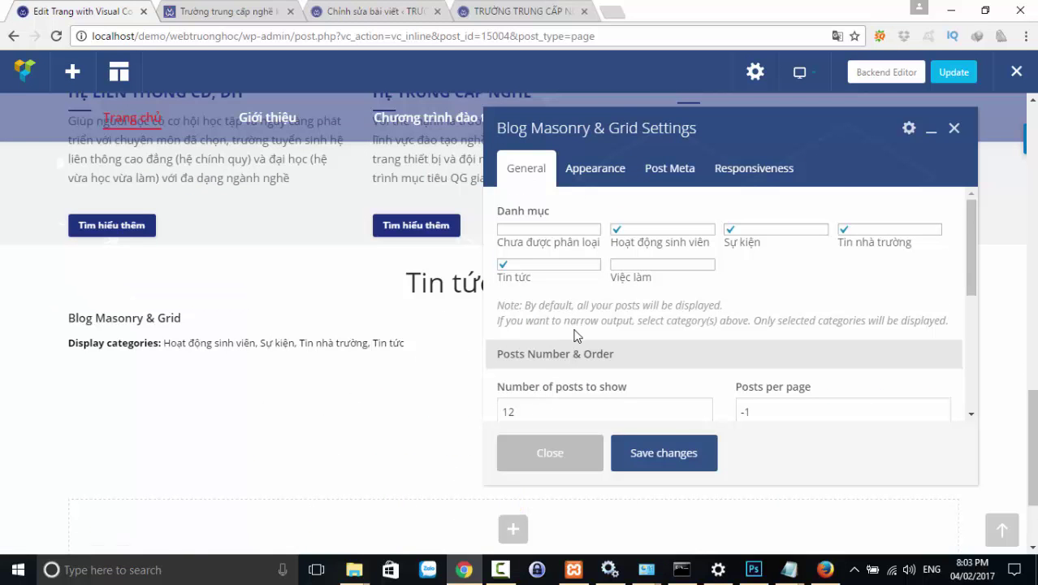
{"action": "scroll", "coordinate": [574, 335], "scroll_direction": "down", "scroll_amount": 4}
{"action": "scroll", "coordinate": [587, 244], "scroll_direction": "up", "scroll_amount": 4}
{"action": "left_click", "coordinate": [597, 173]}
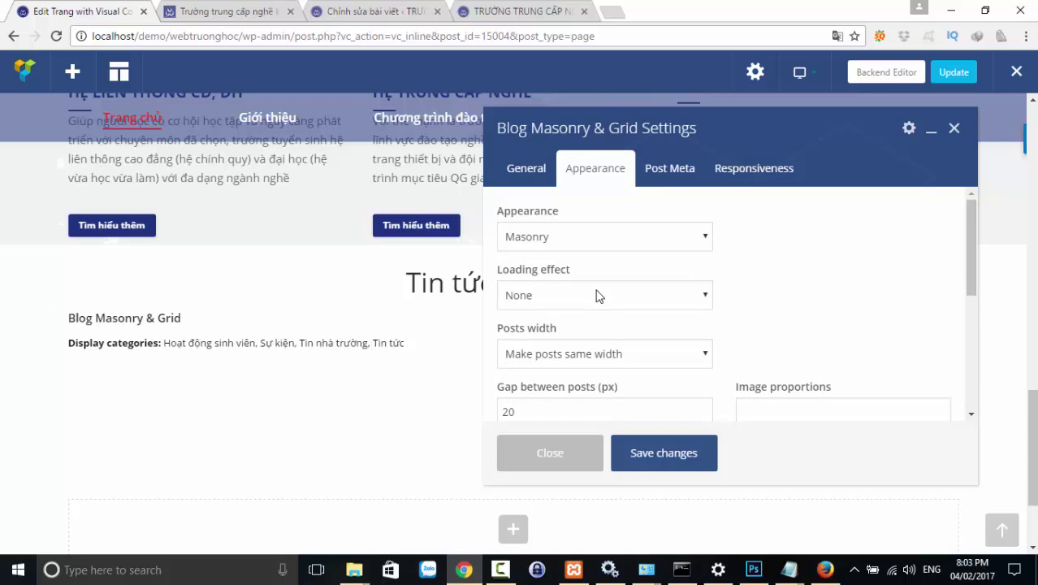
{"action": "left_click", "coordinate": [597, 296]}
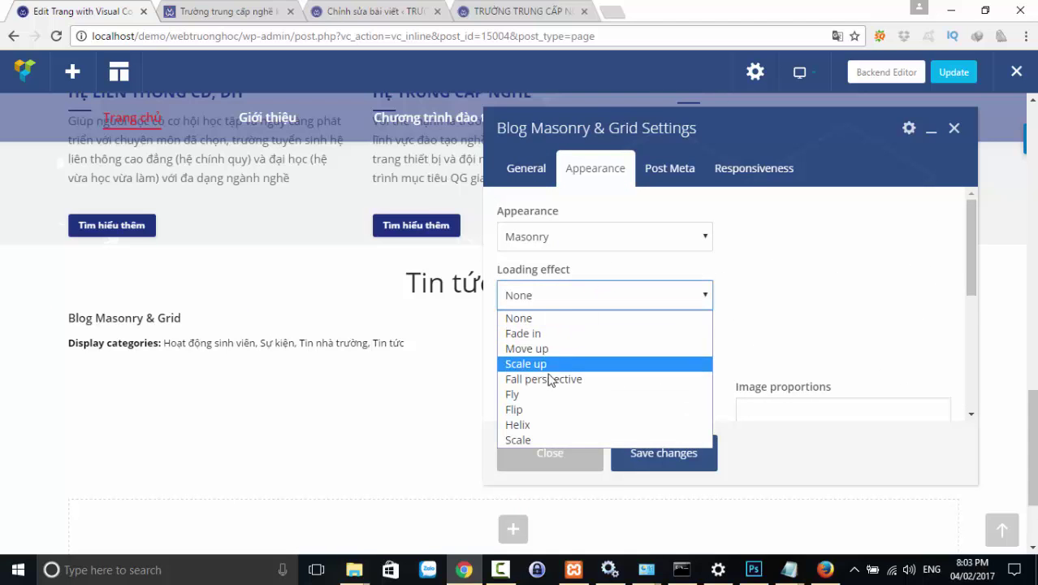
{"action": "left_click", "coordinate": [524, 334]}
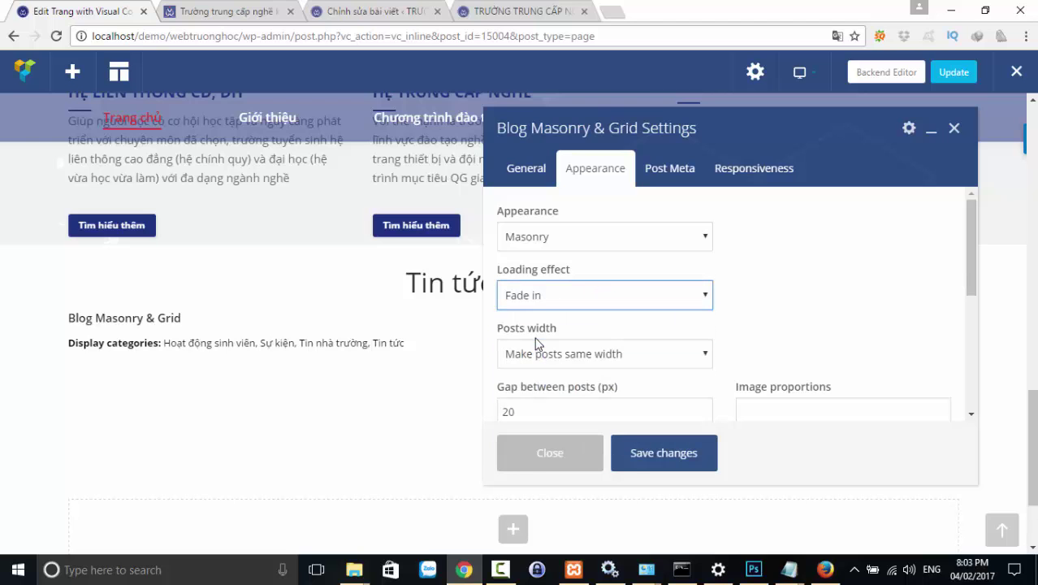
- Review the grid's background style, post meta and responsiveness options, and save the Blog Masonry & Grid settings
{"action": "scroll", "coordinate": [600, 334], "scroll_direction": "down", "scroll_amount": 3}
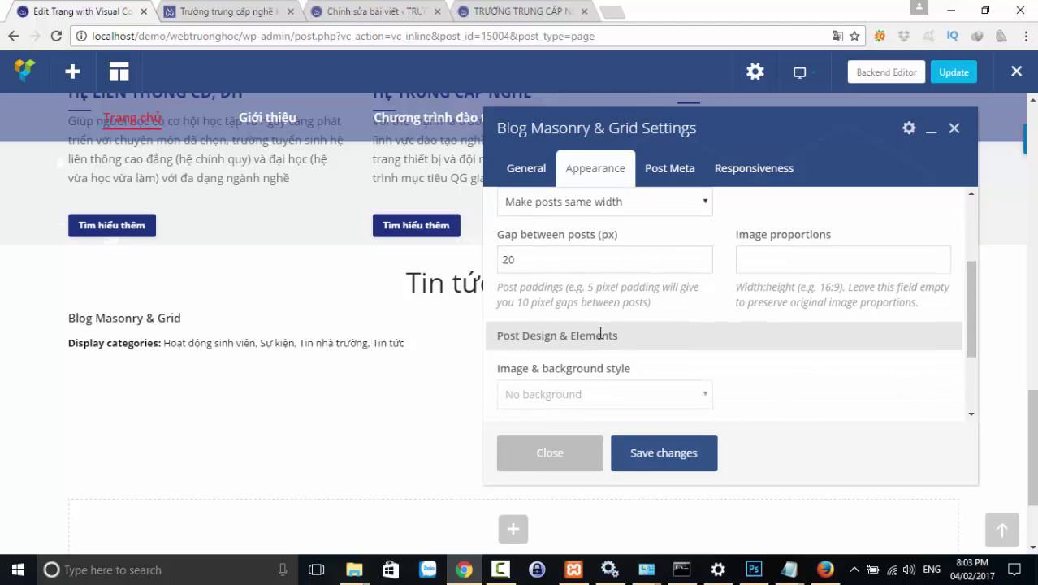
{"action": "scroll", "coordinate": [601, 334], "scroll_direction": "down", "scroll_amount": 2}
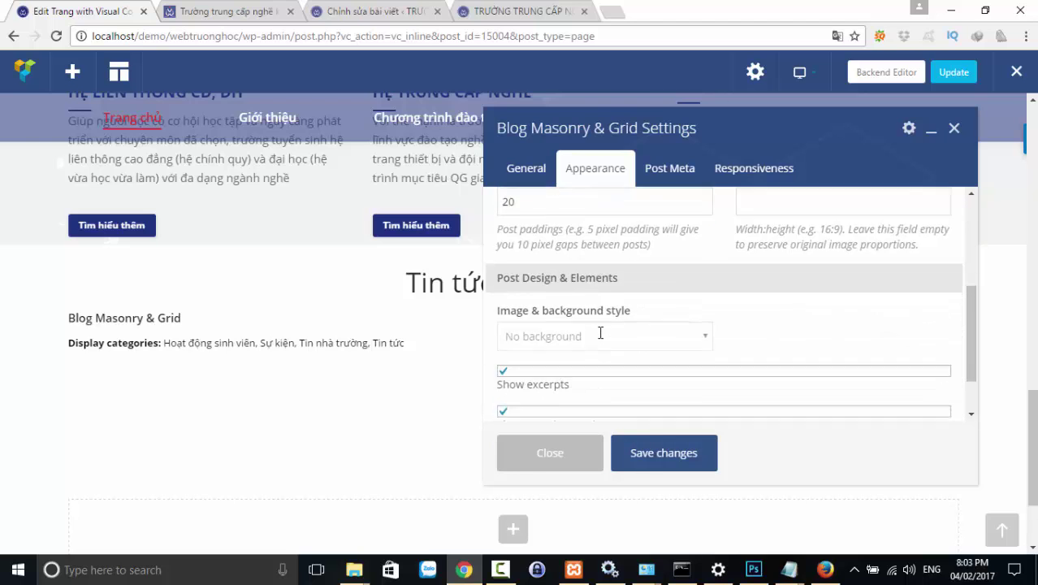
{"action": "left_click", "coordinate": [658, 319]}
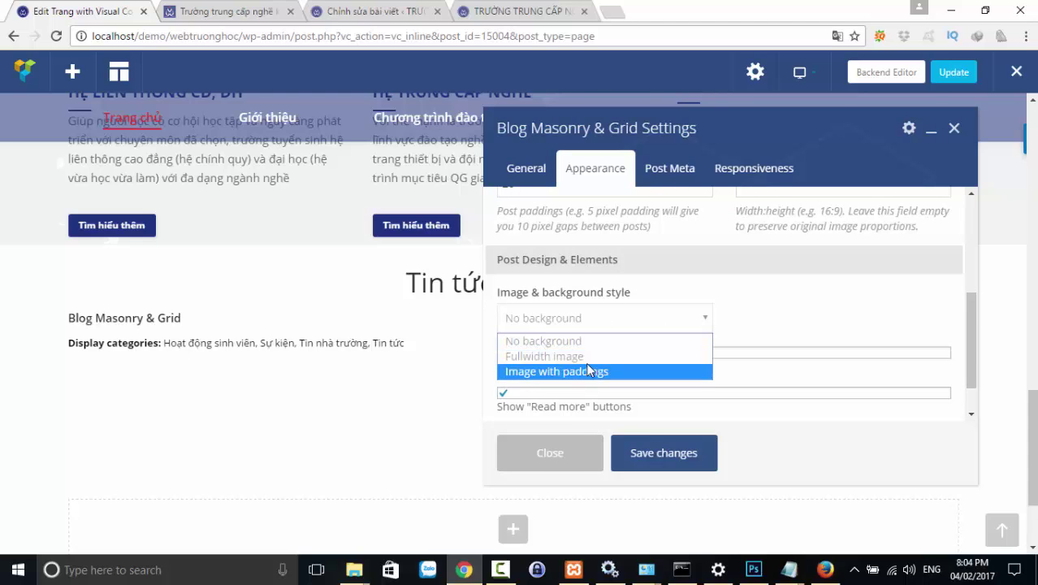
{"action": "left_click", "coordinate": [664, 190]}
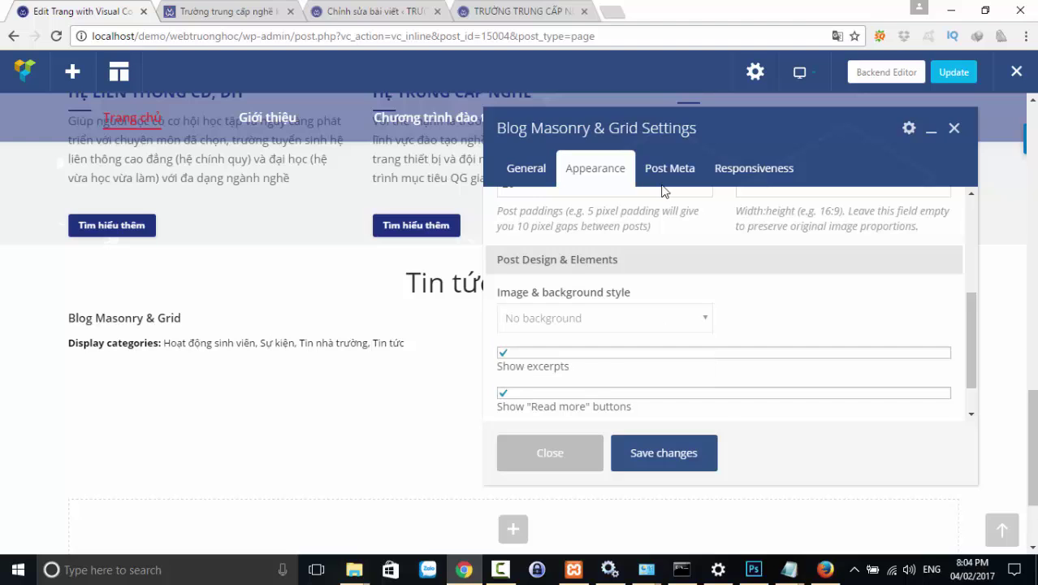
{"action": "left_click", "coordinate": [666, 170]}
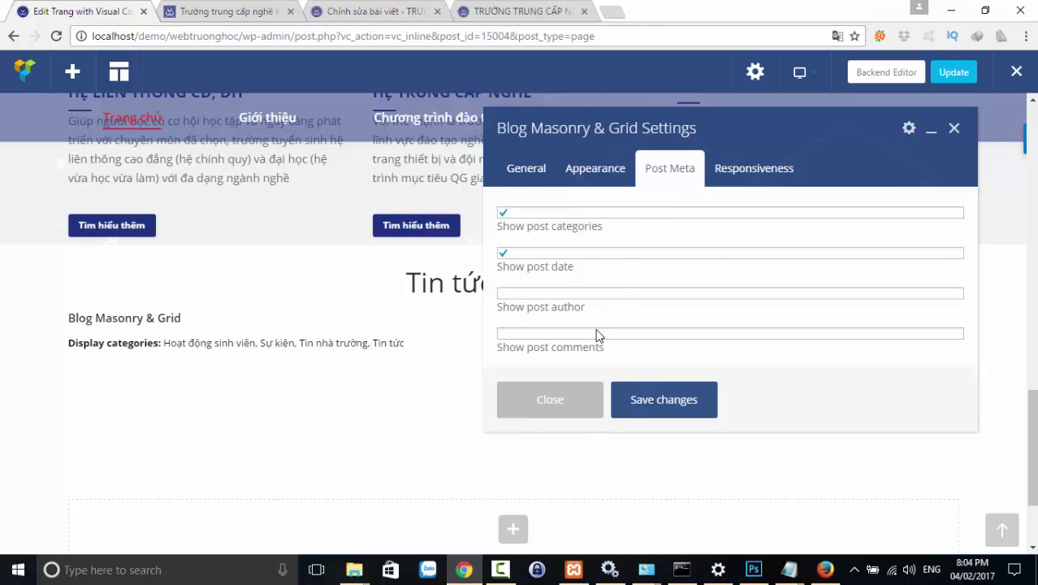
{"action": "left_click", "coordinate": [754, 169]}
{"action": "left_click", "coordinate": [672, 352]}
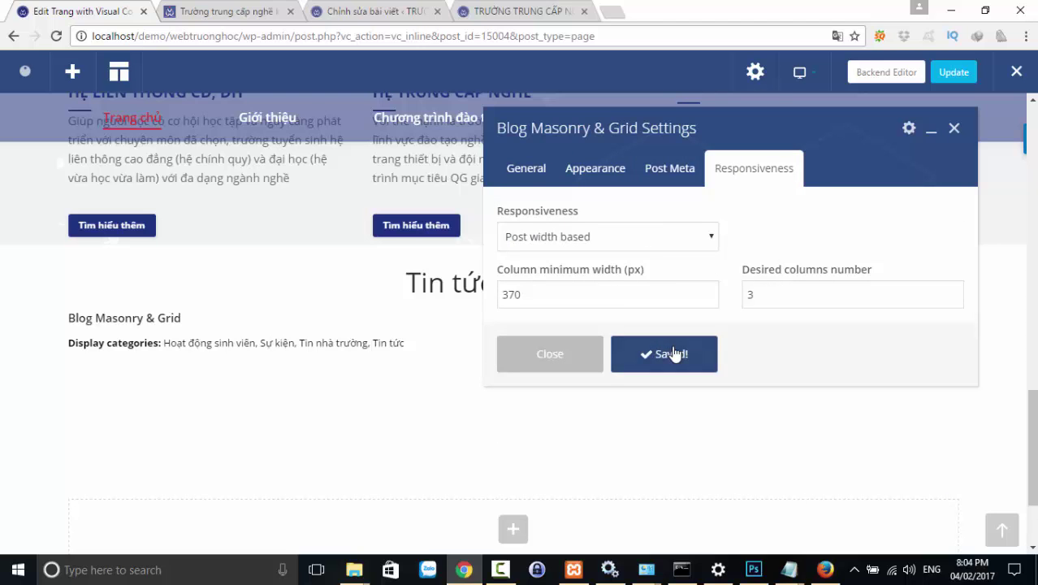
- Reload the local homepage and look through the posts in the Tin tức & Sự kiện grid
{"action": "left_click", "coordinate": [485, 13]}
{"action": "left_click", "coordinate": [349, 40]}
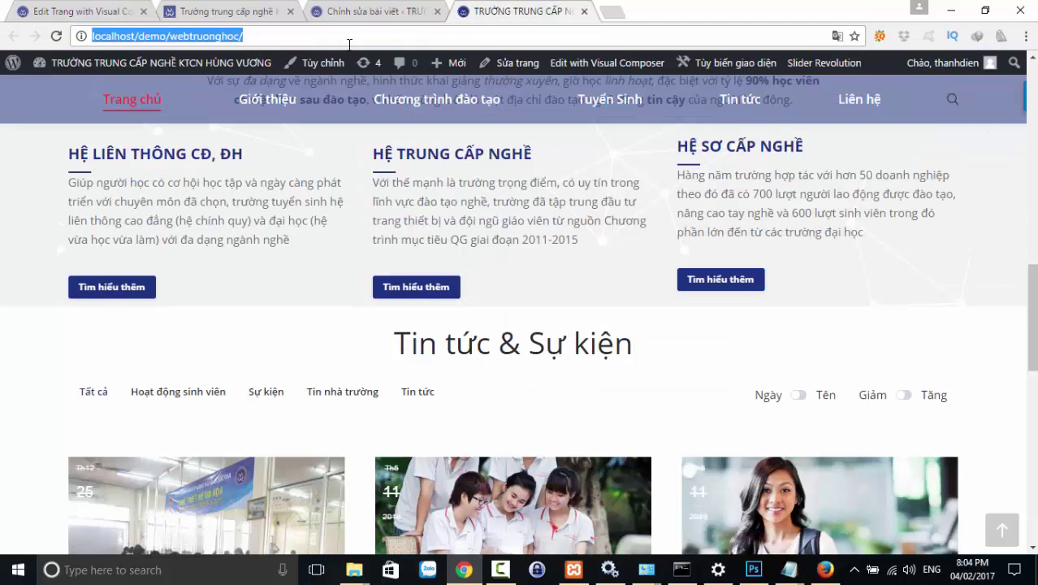
{"action": "key", "text": "Return"}
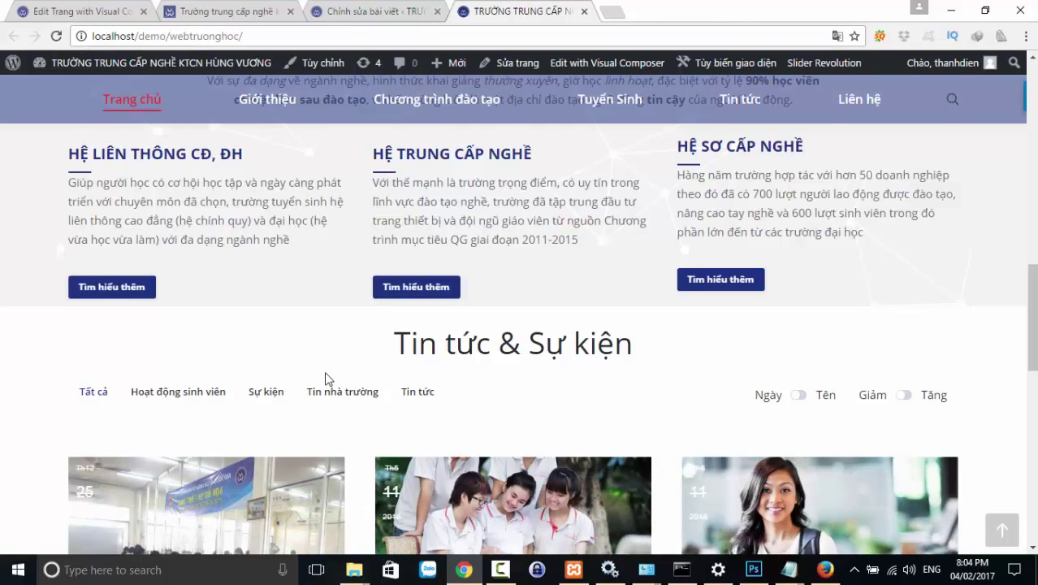
{"action": "scroll", "coordinate": [325, 379], "scroll_direction": "down", "scroll_amount": 3}
{"action": "scroll", "coordinate": [325, 379], "scroll_direction": "down", "scroll_amount": 3}
{"action": "scroll", "coordinate": [325, 378], "scroll_direction": "up", "scroll_amount": 5}
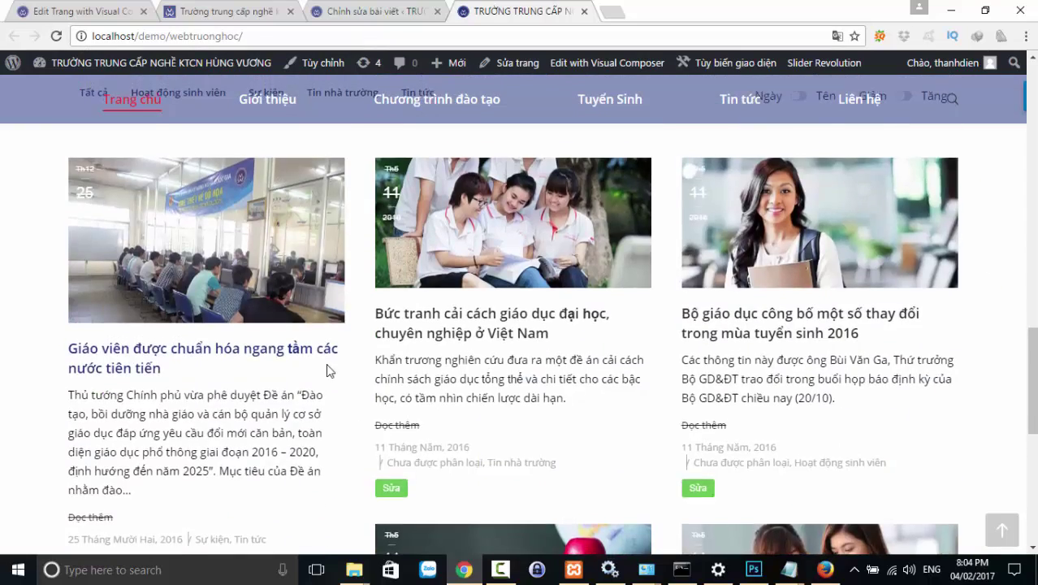
- Switch among the local news category filters to test the post transitions, ending on the Tin tức posts
{"action": "left_click", "coordinate": [328, 321]}
{"action": "left_click", "coordinate": [406, 321]}
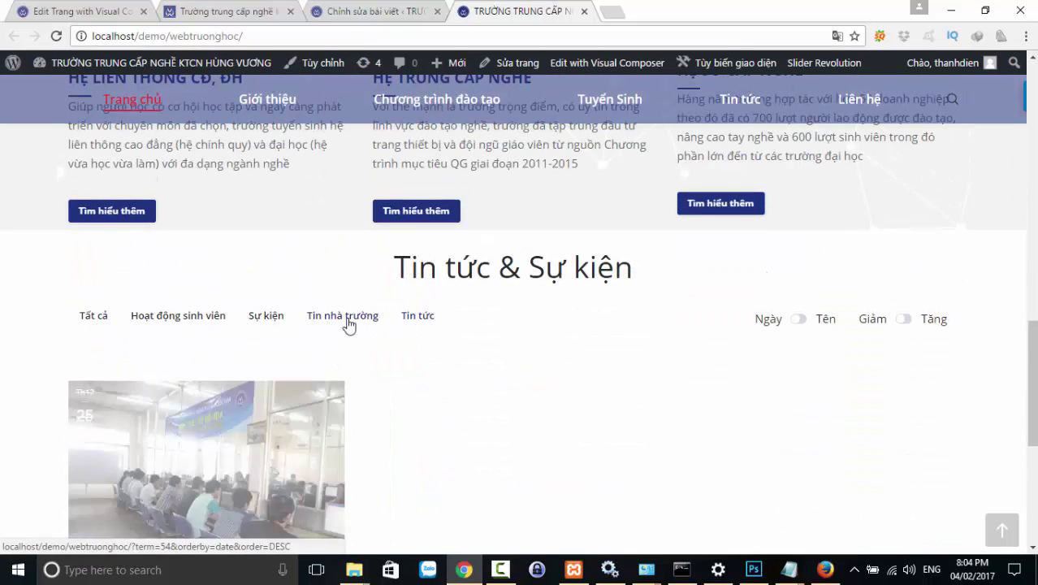
{"action": "left_click", "coordinate": [351, 321]}
{"action": "left_click", "coordinate": [209, 321]}
{"action": "left_click", "coordinate": [84, 319]}
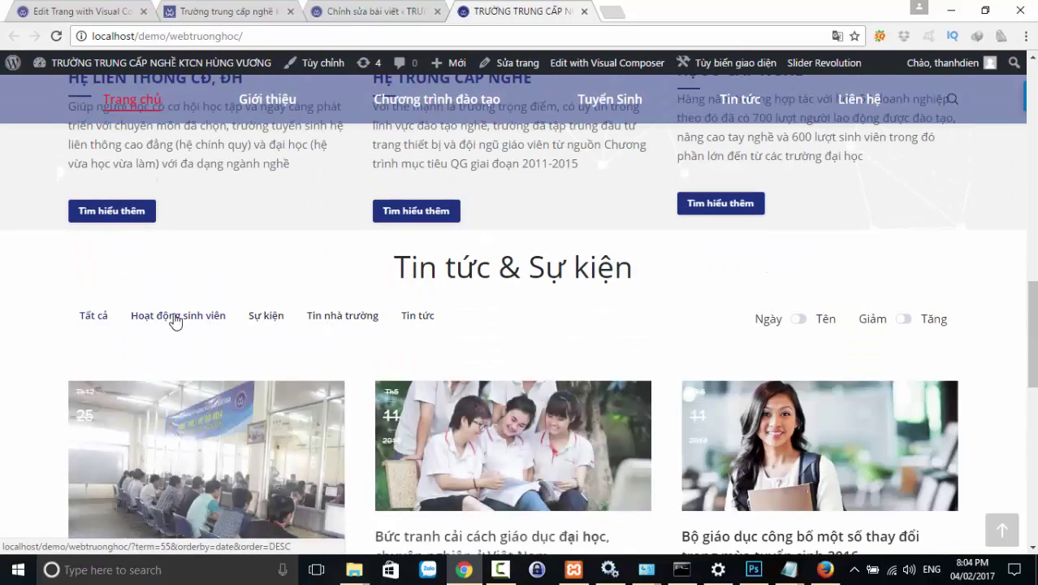
{"action": "left_click", "coordinate": [174, 320]}
{"action": "left_click", "coordinate": [311, 321]}
{"action": "left_click", "coordinate": [420, 320]}
{"action": "scroll", "coordinate": [438, 368], "scroll_direction": "down", "scroll_amount": 4}
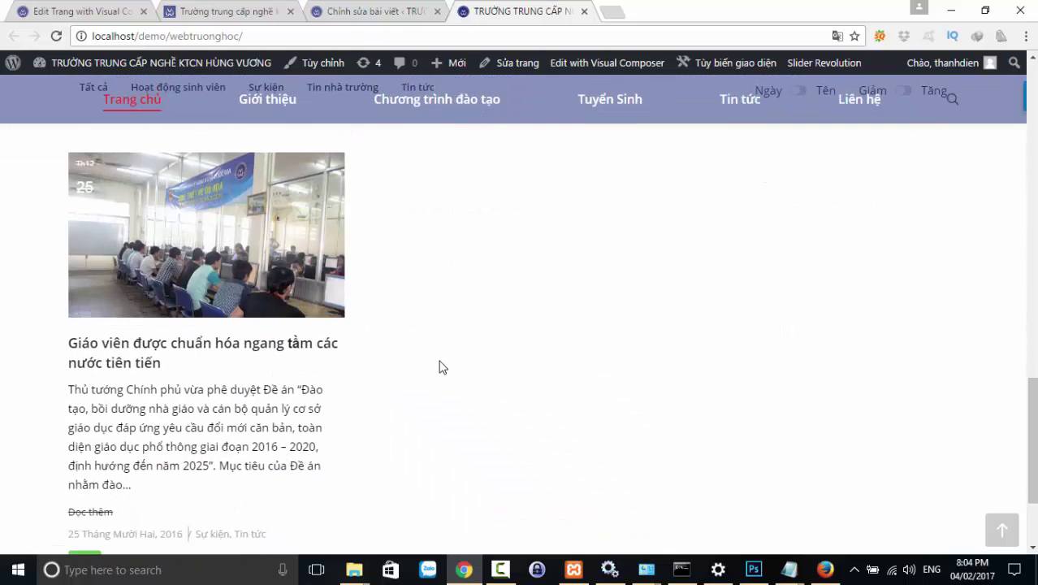
- Filter the local posts by Sự kiện and again by Tin tức, and examine the section down to the footer
{"action": "scroll", "coordinate": [438, 367], "scroll_direction": "up", "scroll_amount": 4}
{"action": "left_click", "coordinate": [259, 246]}
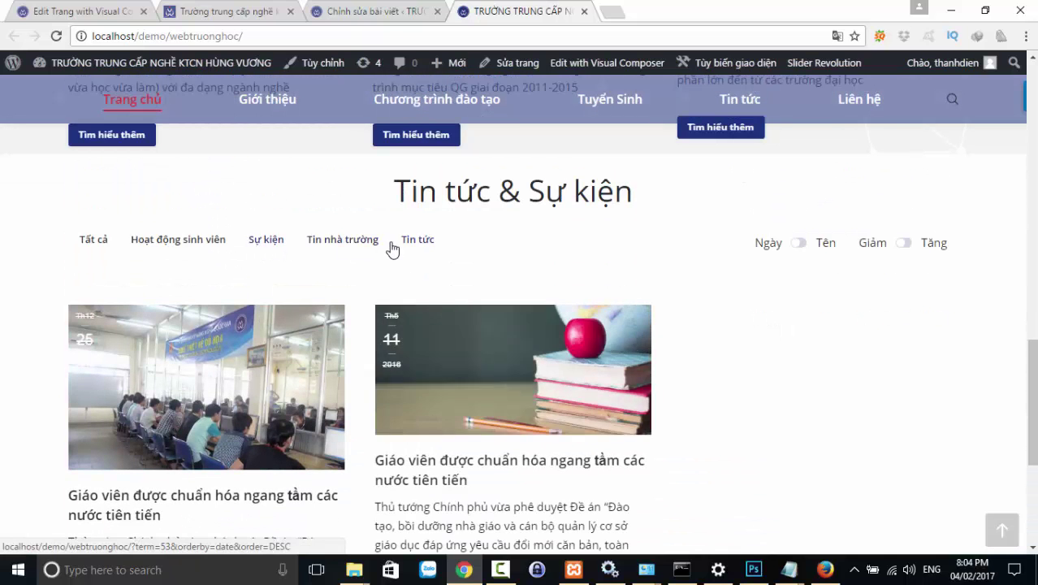
{"action": "left_click", "coordinate": [403, 245]}
{"action": "scroll", "coordinate": [547, 359], "scroll_direction": "down", "scroll_amount": 4}
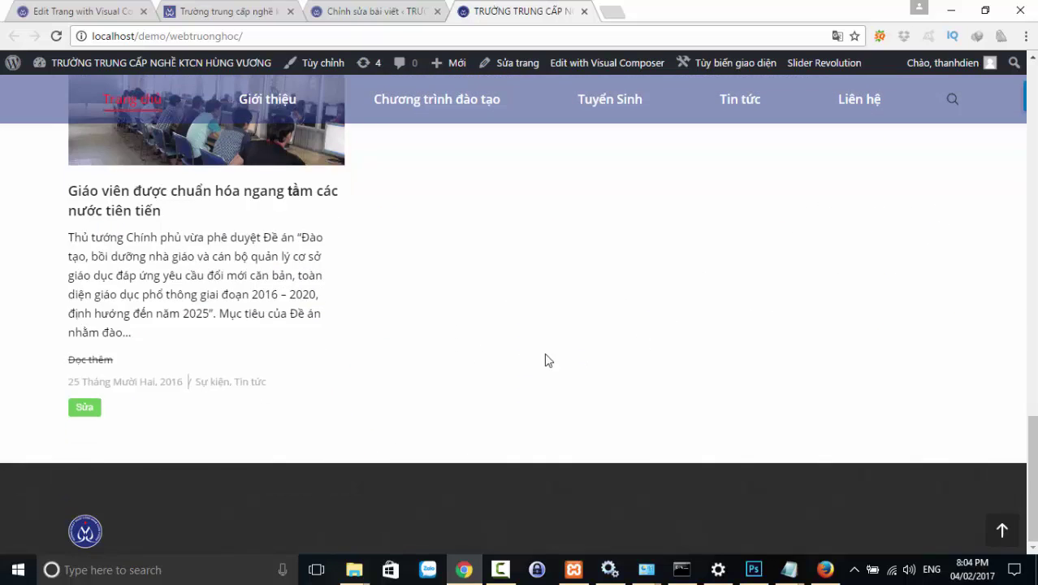
{"action": "scroll", "coordinate": [486, 366], "scroll_direction": "up", "scroll_amount": 4}
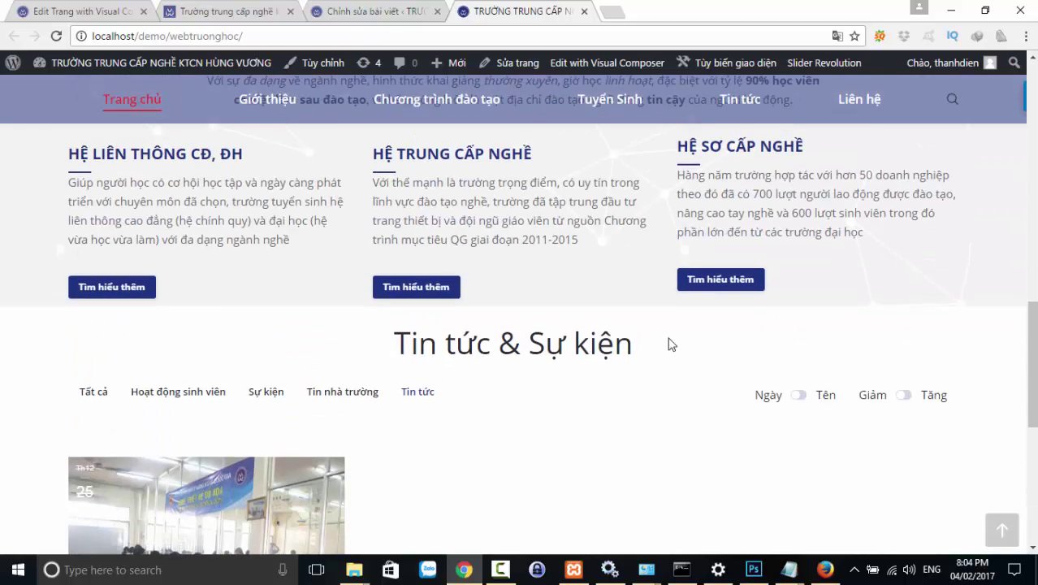
- Examine the heading, filter bar and card style of the reference site's Tin tức & Sự kiện section
{"action": "left_click", "coordinate": [224, 21]}
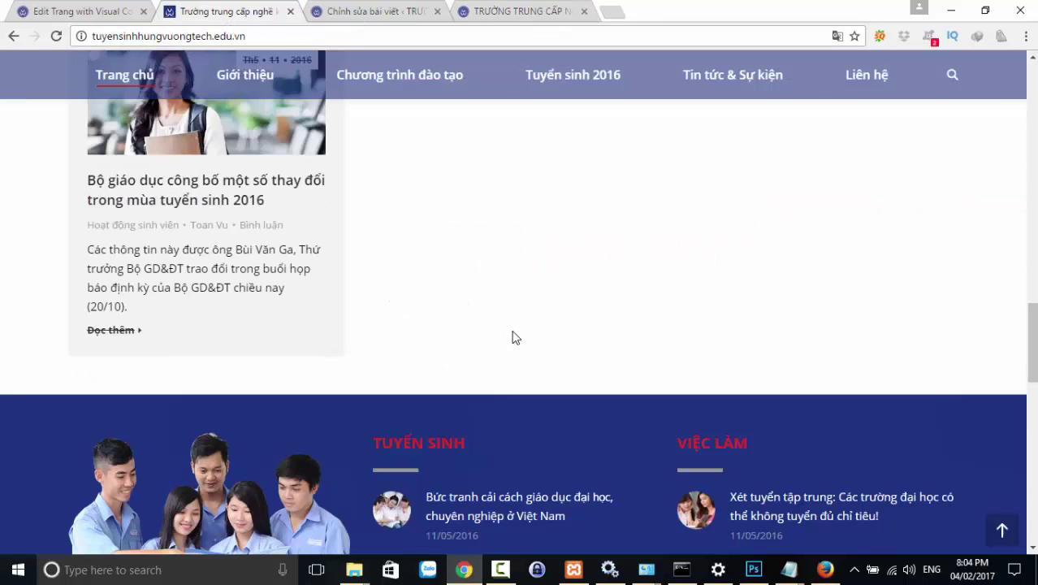
{"action": "scroll", "coordinate": [512, 337], "scroll_direction": "up", "scroll_amount": 8}
{"action": "scroll", "coordinate": [487, 333], "scroll_direction": "down", "scroll_amount": 3}
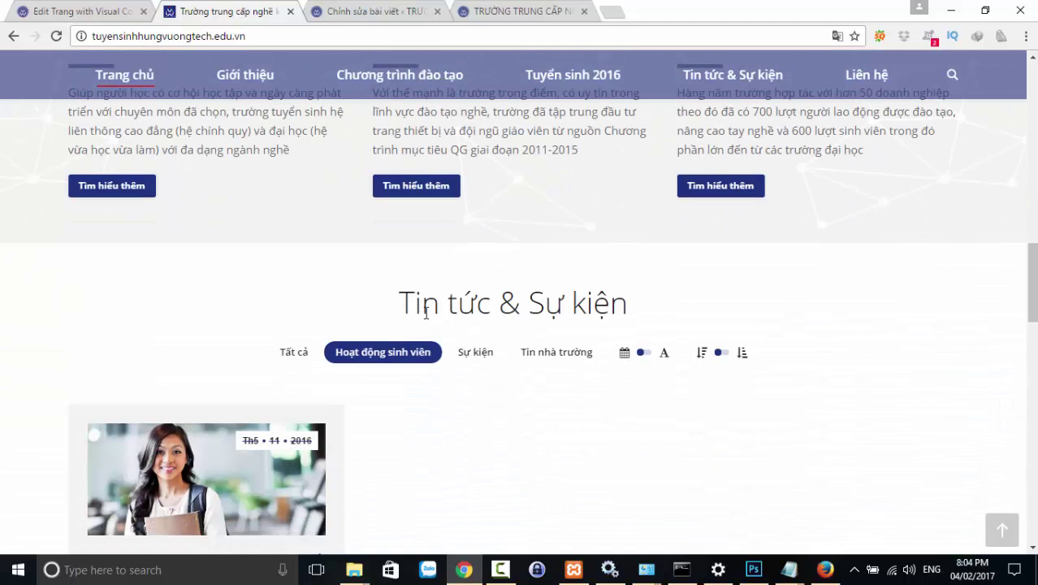
{"action": "scroll", "coordinate": [408, 346], "scroll_direction": "down", "scroll_amount": 4}
{"action": "scroll", "coordinate": [418, 312], "scroll_direction": "up", "scroll_amount": 2}
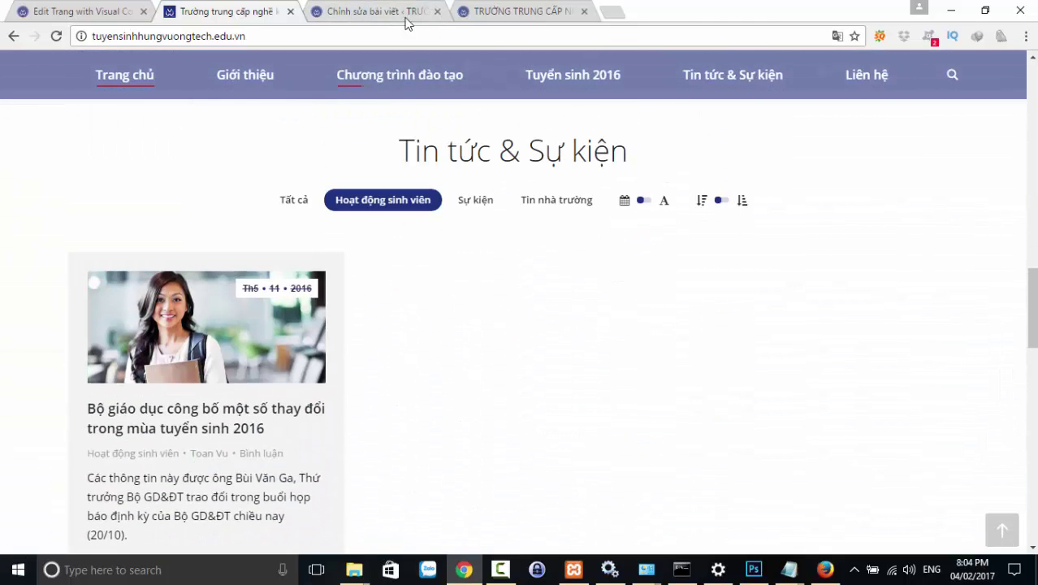
- Check the news section on the local homepage, and update the page in the frontend editor to save its Blog Masonry & Grid settings
{"action": "left_click", "coordinate": [487, 10]}
{"action": "scroll", "coordinate": [452, 443], "scroll_direction": "down", "scroll_amount": 3}
{"action": "scroll", "coordinate": [453, 442], "scroll_direction": "up", "scroll_amount": 2}
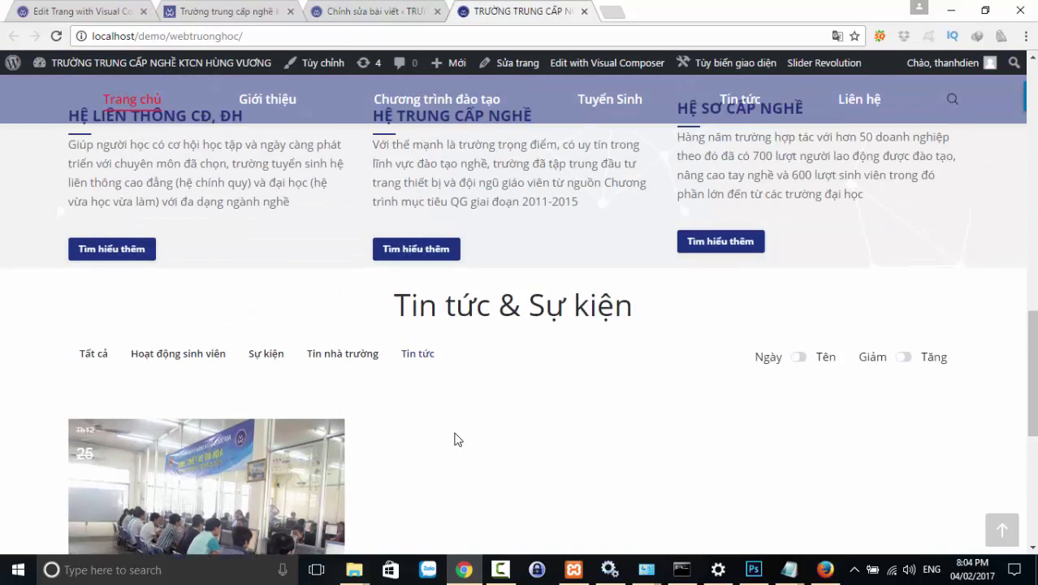
{"action": "scroll", "coordinate": [457, 439], "scroll_direction": "up", "scroll_amount": 1}
{"action": "left_click", "coordinate": [118, 10]}
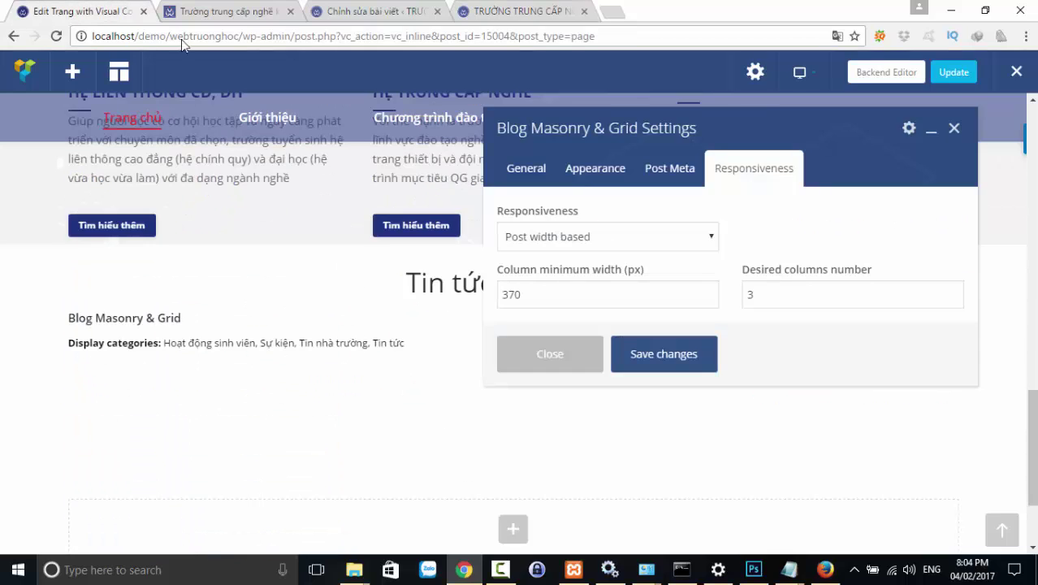
{"action": "left_click", "coordinate": [959, 73]}
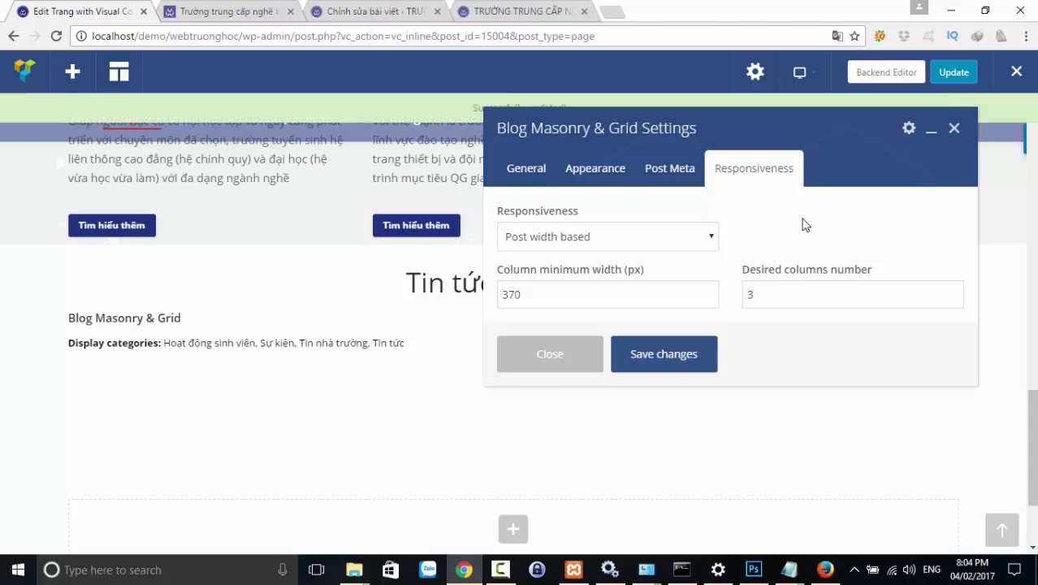
- Reload the local homepage and look through the post cards under Tin tức & Sự kiện
{"action": "left_click", "coordinate": [502, 11]}
{"action": "key", "text": "F5"}
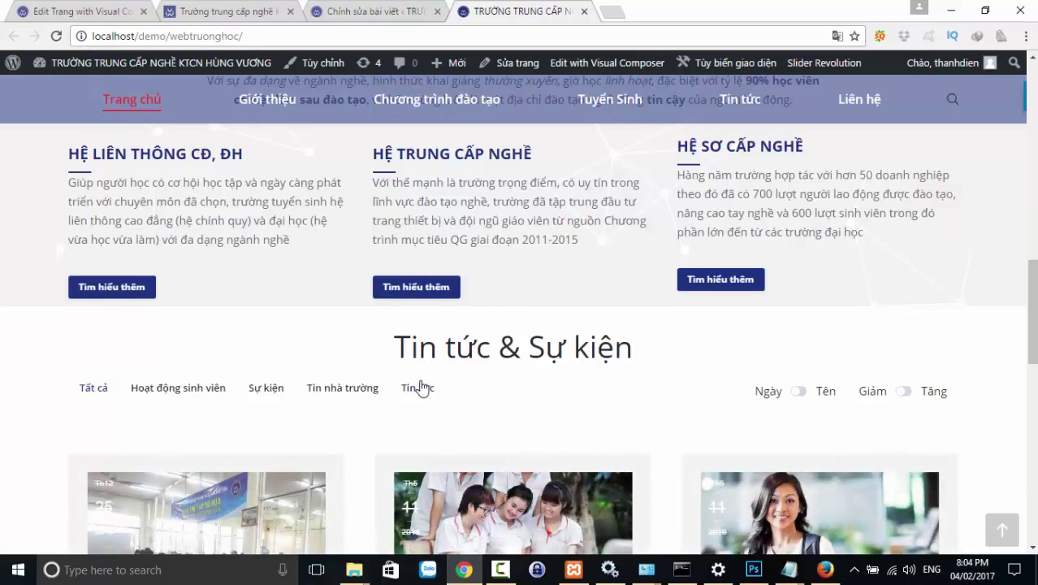
{"action": "scroll", "coordinate": [421, 388], "scroll_direction": "down", "scroll_amount": 4}
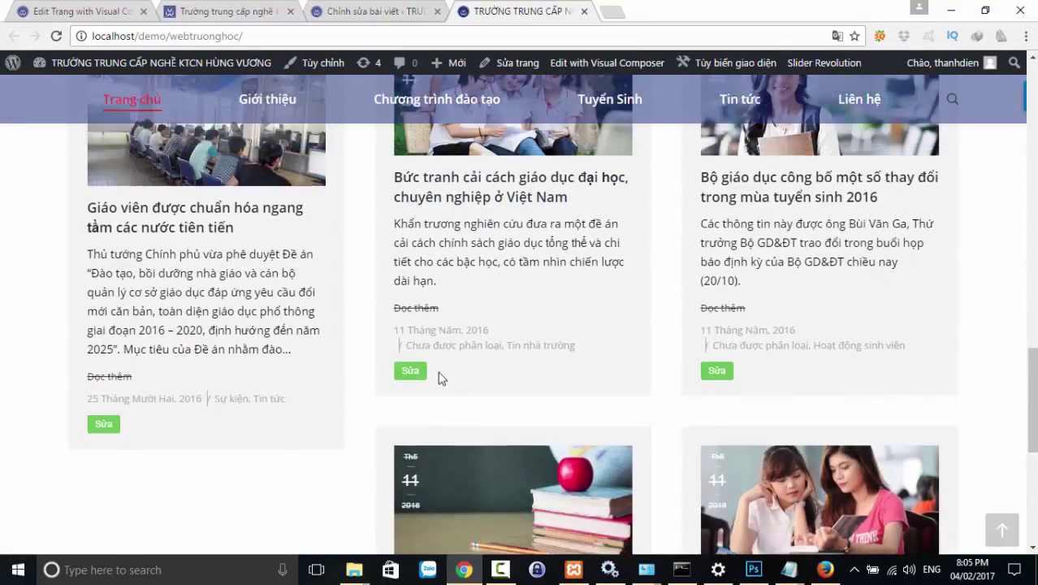
{"action": "scroll", "coordinate": [439, 375], "scroll_direction": "up", "scroll_amount": 4}
- Filter the local posts in turn by Hoạt động sinh viên, Sự kiện, Tin nhà trường and Tin tức
{"action": "left_click", "coordinate": [208, 318]}
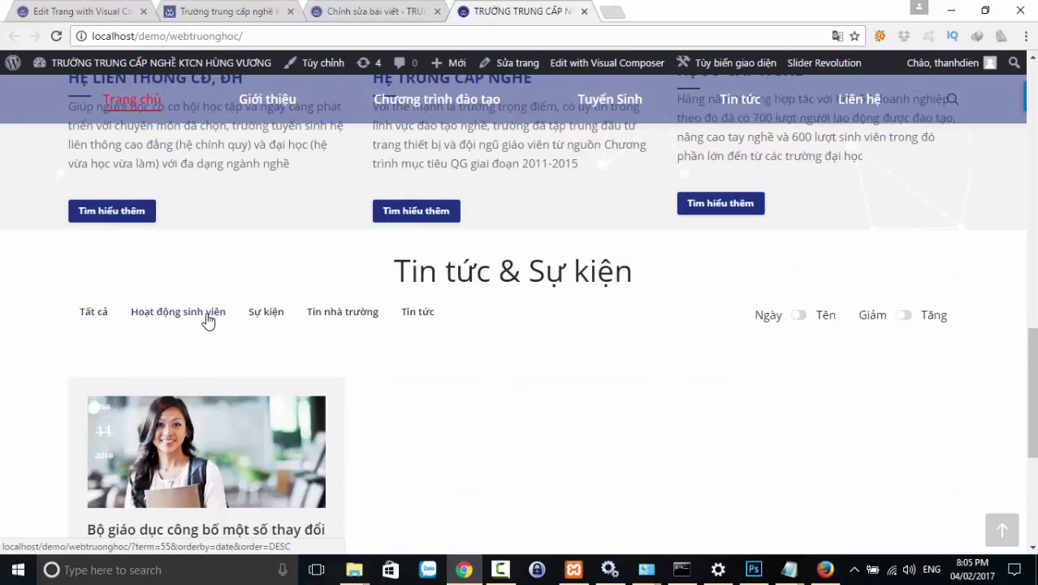
{"action": "left_click", "coordinate": [269, 316]}
{"action": "left_click", "coordinate": [341, 314]}
{"action": "left_click", "coordinate": [414, 315]}
{"action": "scroll", "coordinate": [413, 383], "scroll_direction": "down", "scroll_amount": 1}
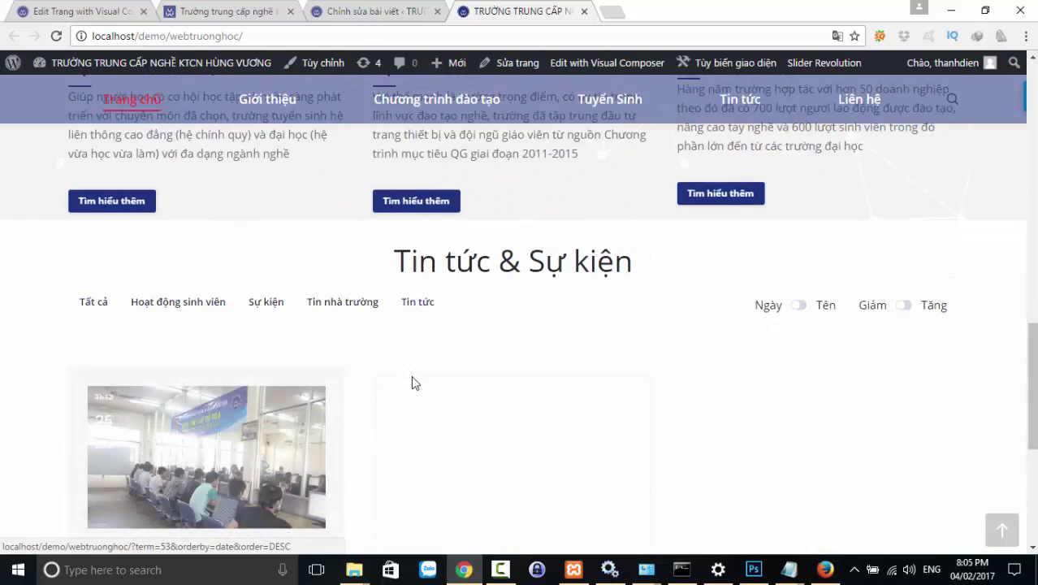
- Run through the Sự kiện, Tin nhà trường and Tin tức filters again, ending on Hoạt động sinh viên, and examine the card layout
{"action": "scroll", "coordinate": [417, 387], "scroll_direction": "up", "scroll_amount": 3}
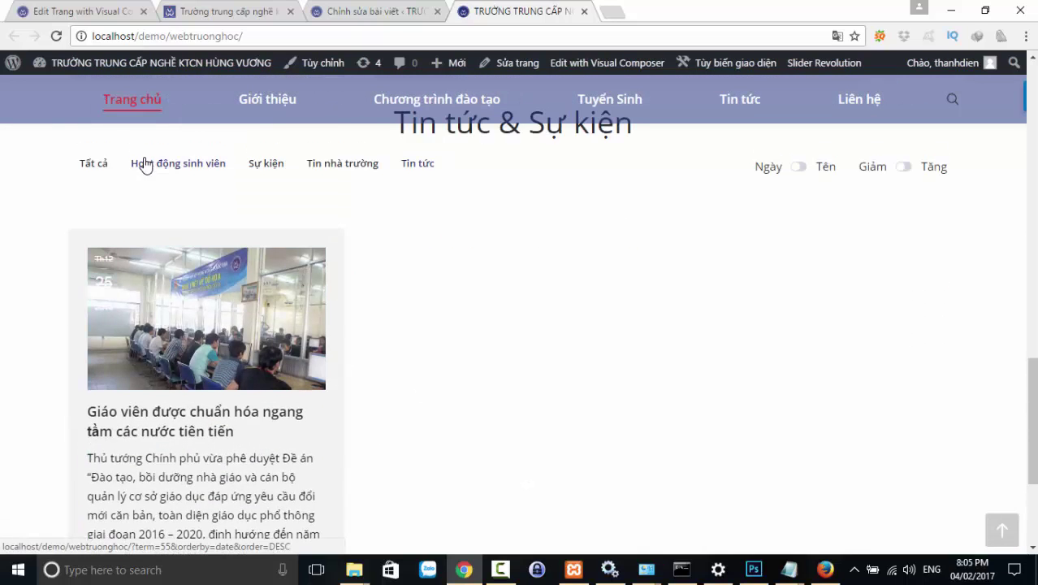
{"action": "left_click", "coordinate": [269, 166]}
{"action": "left_click", "coordinate": [341, 166]}
{"action": "left_click", "coordinate": [424, 166]}
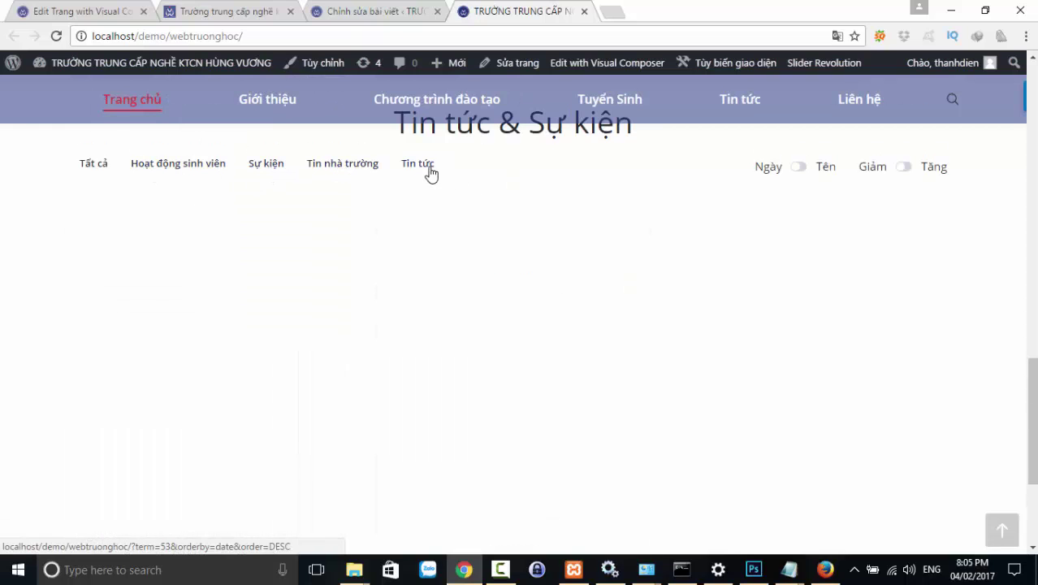
{"action": "scroll", "coordinate": [183, 315], "scroll_direction": "up", "scroll_amount": 2}
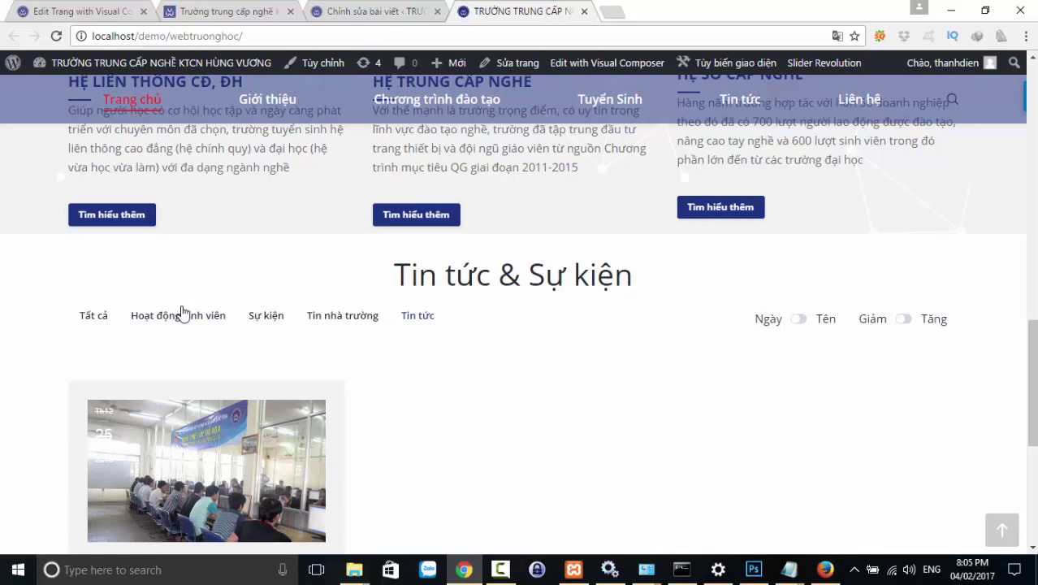
{"action": "left_click", "coordinate": [184, 315]}
{"action": "scroll", "coordinate": [336, 319], "scroll_direction": "up", "scroll_amount": 2}
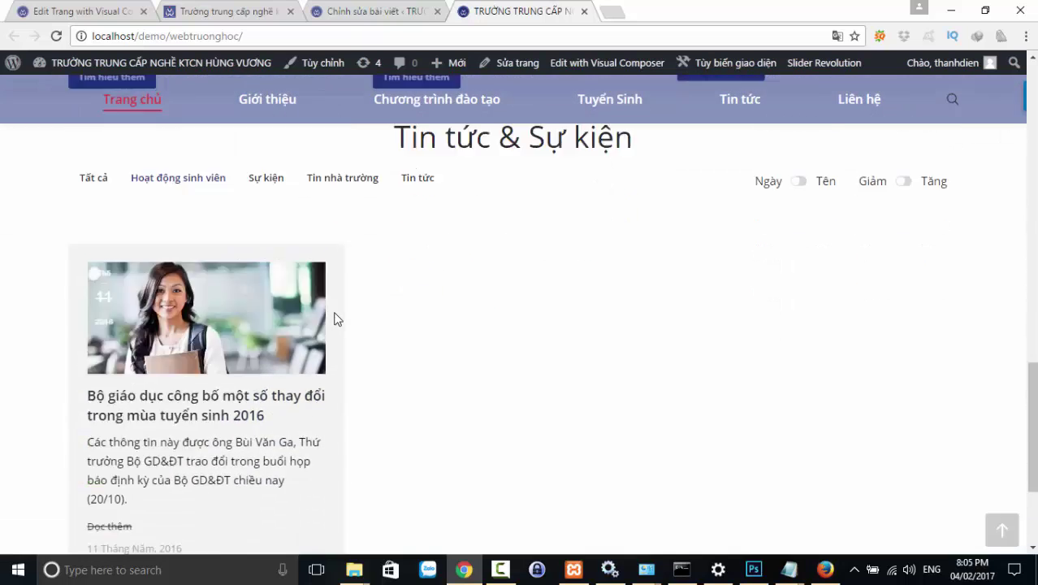
{"action": "scroll", "coordinate": [337, 319], "scroll_direction": "up", "scroll_amount": 2}
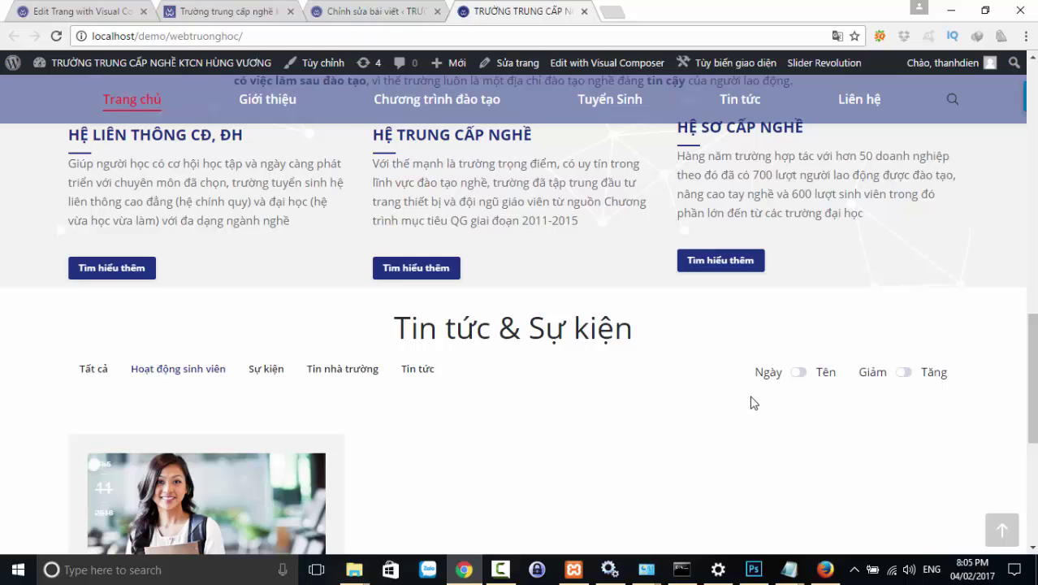
- On the reference site, examine the blue section below the news grid, with its student image and Tuyển sinh and Việc làm post lists
{"action": "left_click", "coordinate": [239, 21]}
{"action": "scroll", "coordinate": [364, 273], "scroll_direction": "down", "scroll_amount": 7}
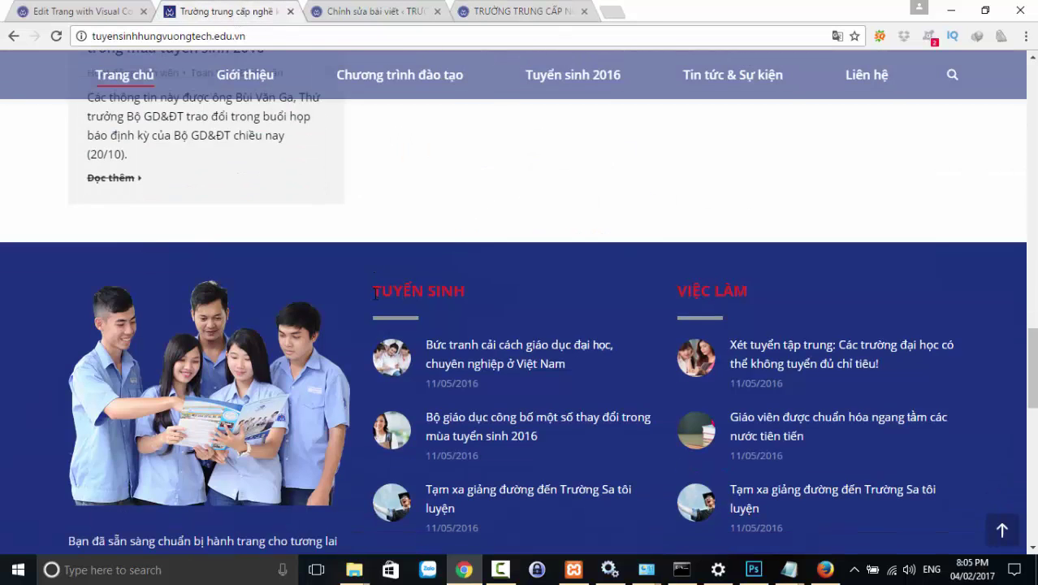
{"action": "scroll", "coordinate": [375, 292], "scroll_direction": "up", "scroll_amount": 2}
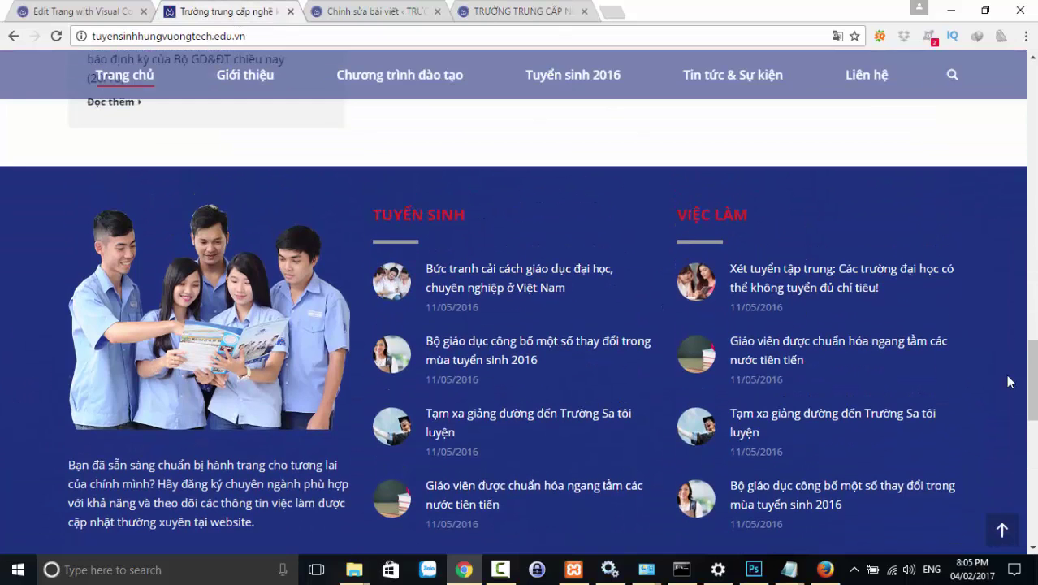
{"action": "scroll", "coordinate": [1004, 390], "scroll_direction": "down", "scroll_amount": 3}
{"action": "scroll", "coordinate": [1005, 390], "scroll_direction": "up", "scroll_amount": 3}
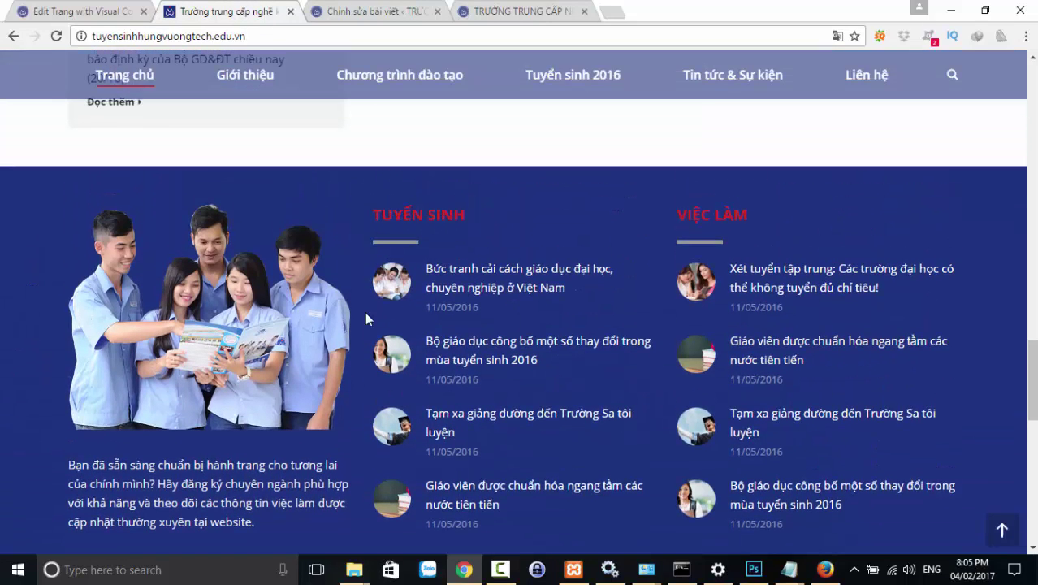